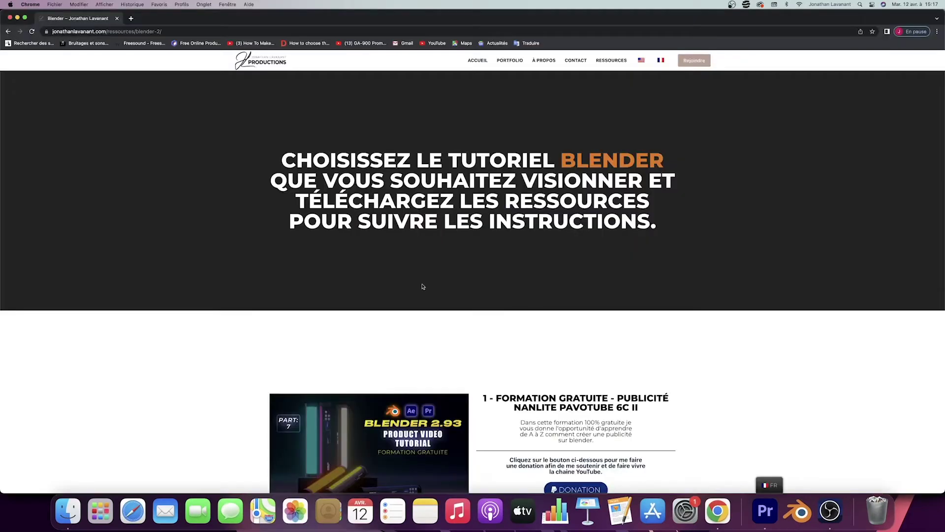
# Look through the Blender tutorial resources page and the YouTube channel's home page.
pyautogui.scroll(-5, 436, 283)
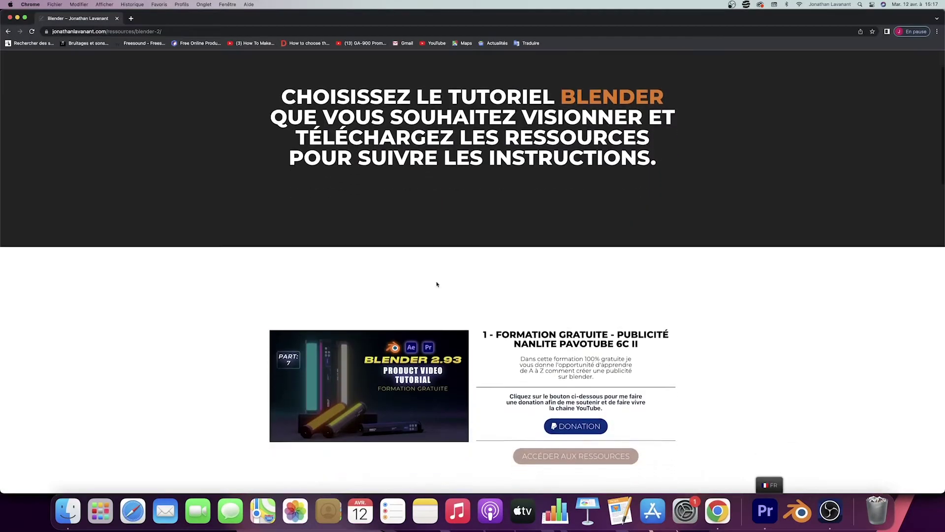
pyautogui.scroll(-10, 437, 284)
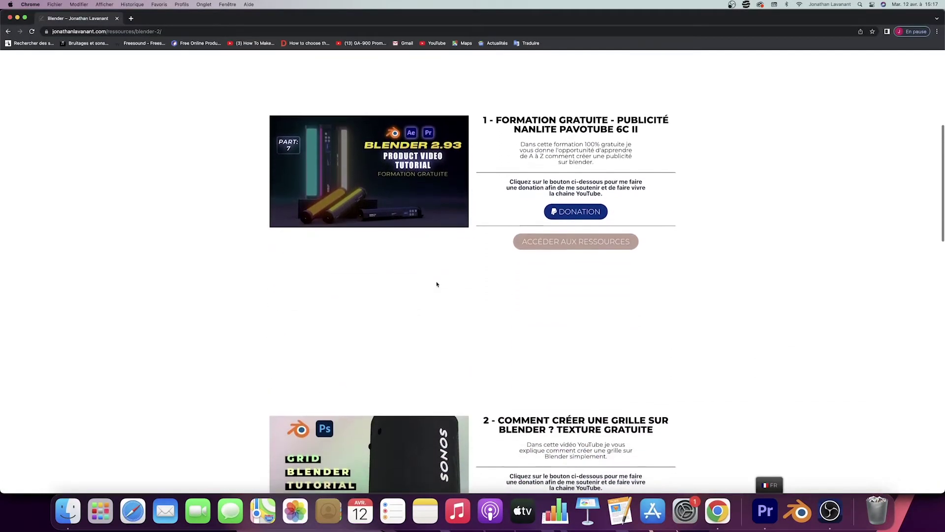
pyautogui.scroll(-8, 436, 284)
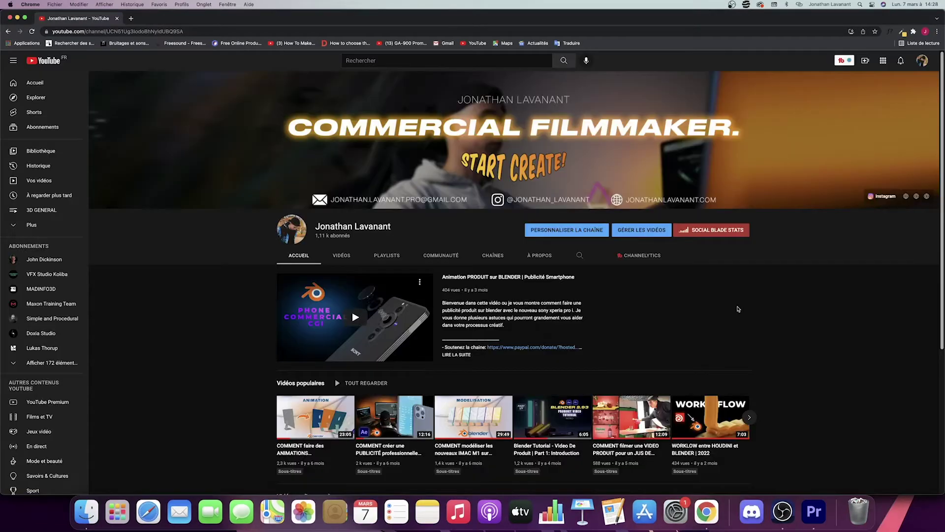
pyautogui.scroll(-4, 738, 309)
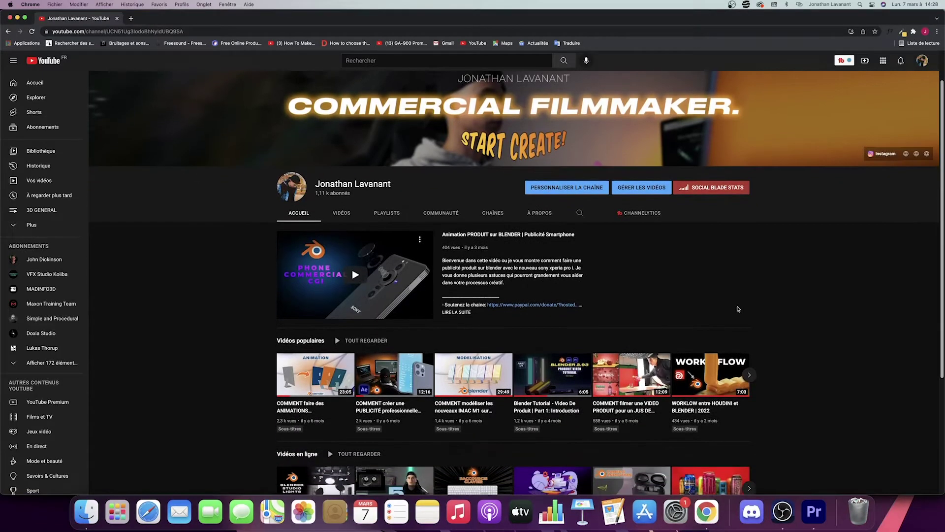
pyautogui.scroll(-5, 738, 309)
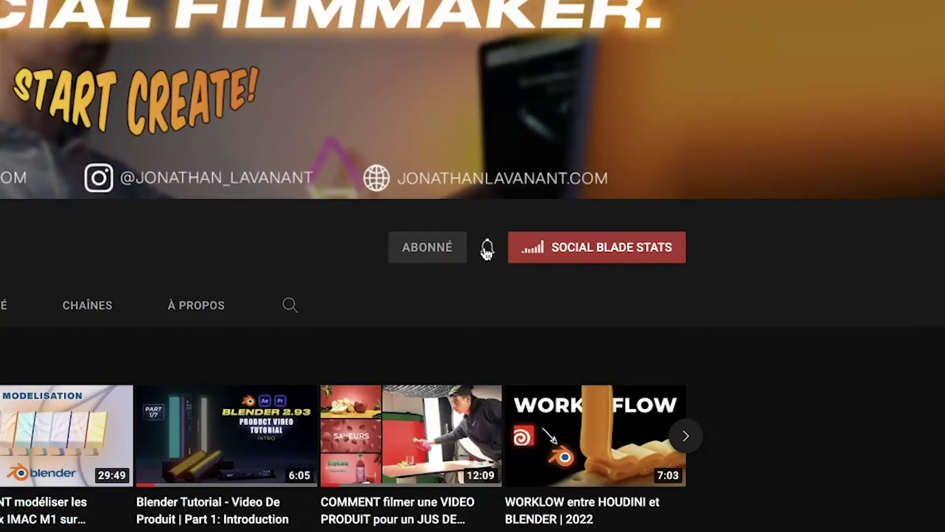
# Choose a notification setting for the subscribed YouTube channel.
pyautogui.click(486, 246)
pyautogui.click(532, 296)
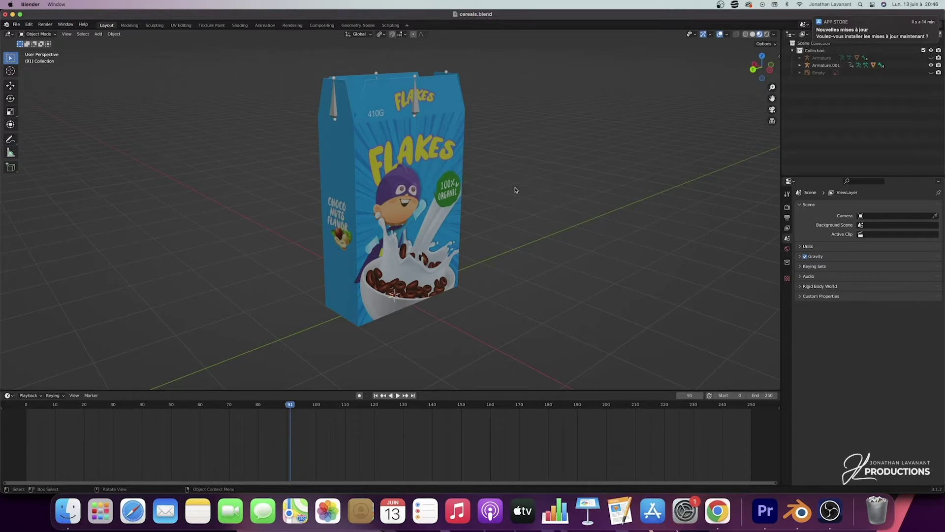
pyautogui.moveTo(515, 190); pyautogui.dragTo(501, 296, button='middle')
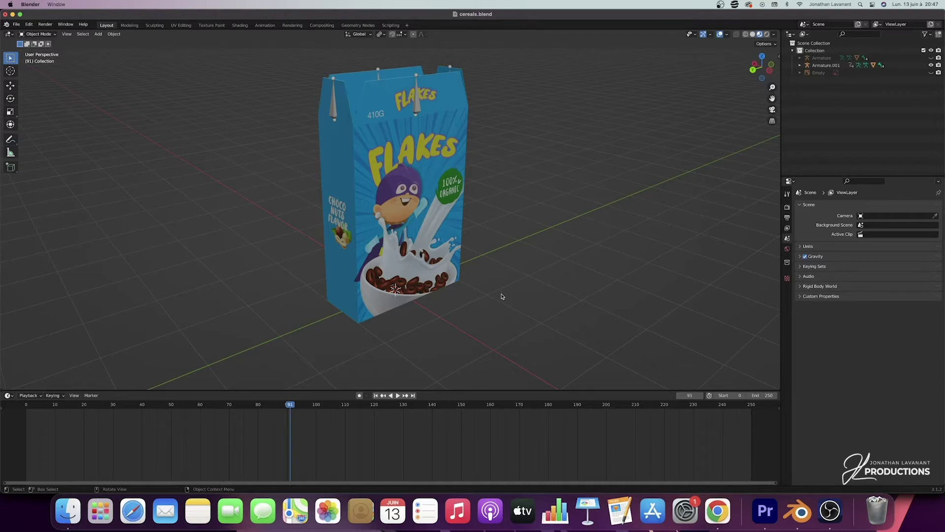
pyautogui.moveTo(762, 69); pyautogui.dragTo(769, 74)
pyautogui.moveTo(741, 132); pyautogui.dragTo(693, 200)
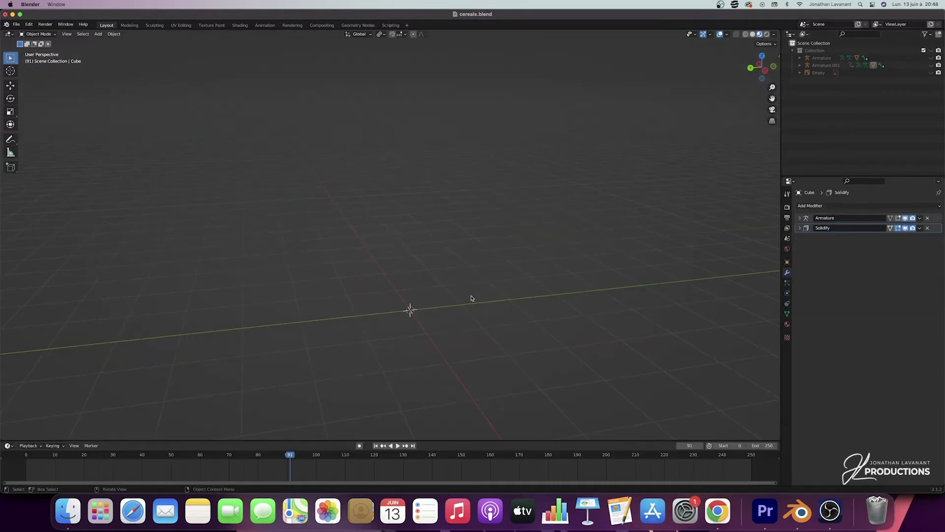
# Add a cube mesh at the world origin, working in the right orthographic view.
pyautogui.hscroll(-10, 472, 298)
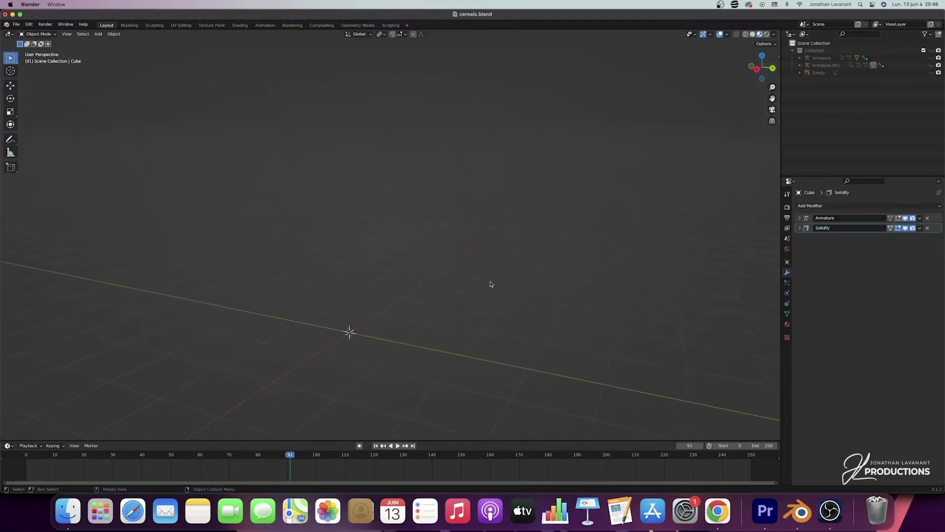
pyautogui.click(758, 70)
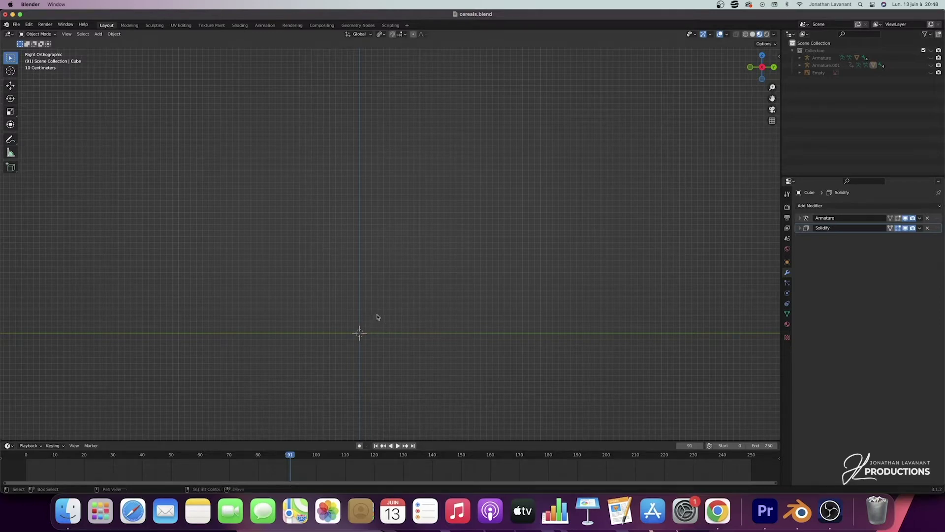
pyautogui.hotkey('shift', 'a')
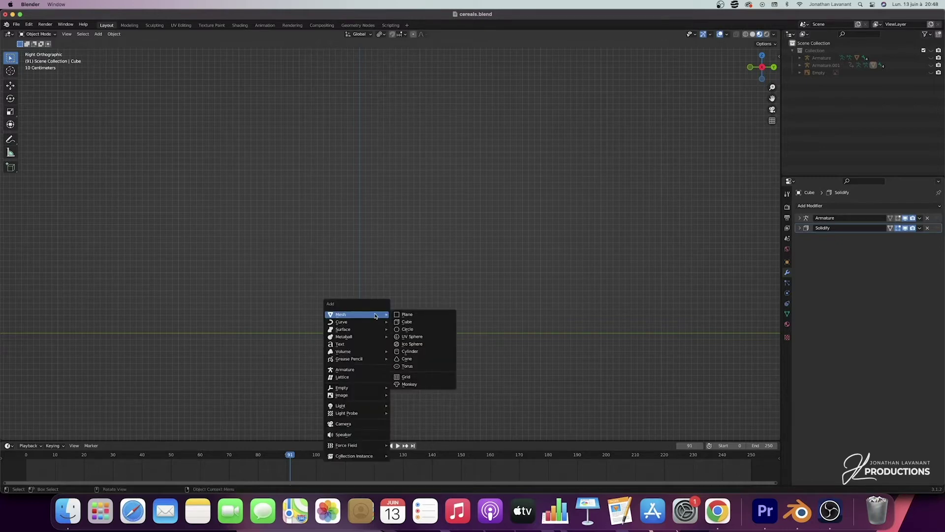
pyautogui.click(417, 322)
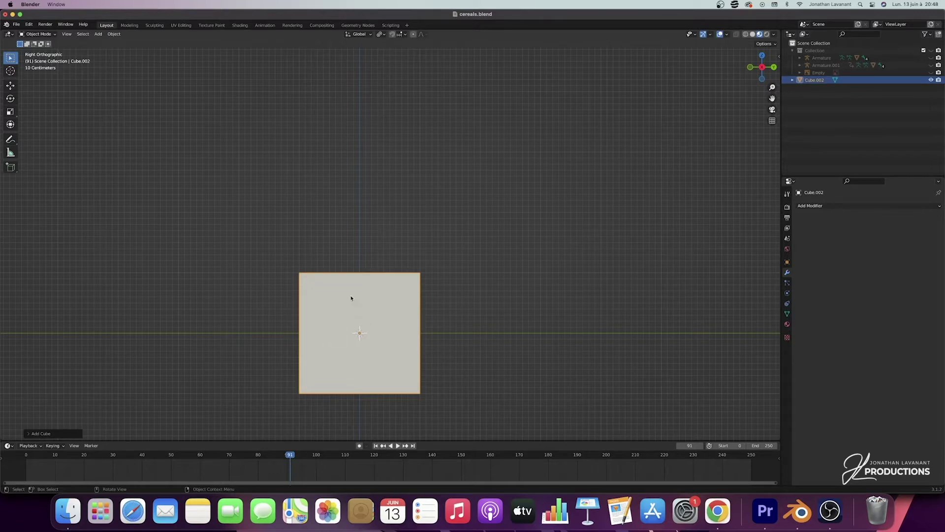
pyautogui.keyDown('shift'); pyautogui.moveTo(365, 312); pyautogui.dragTo(406, 284, button='middle'); pyautogui.keyUp('shift')
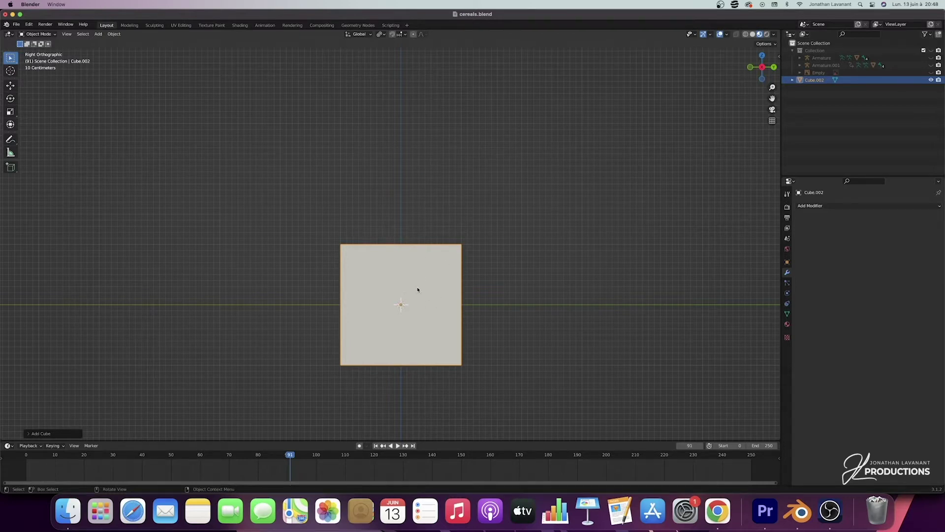
# Move the cube up along the Z axis until its base rests on the ground line.
pyautogui.press('g')
pyautogui.press('z')
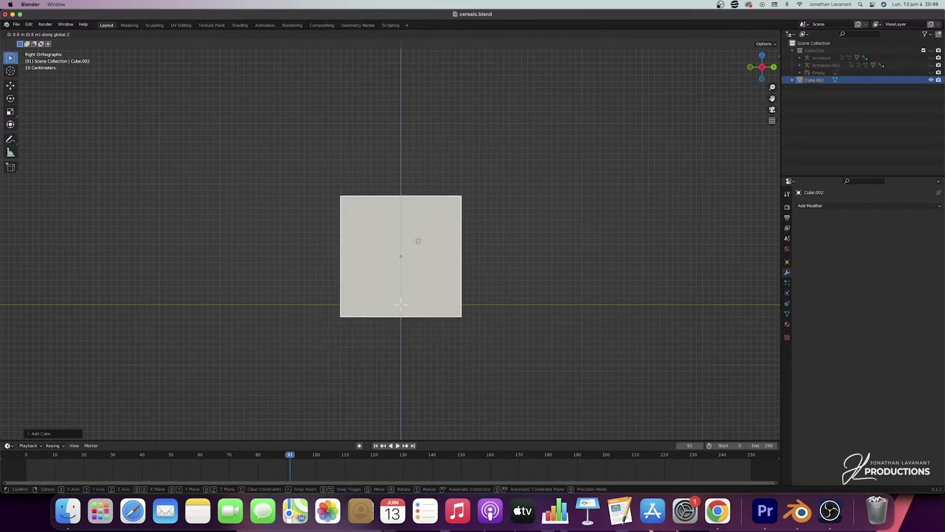
pyautogui.click(419, 227)
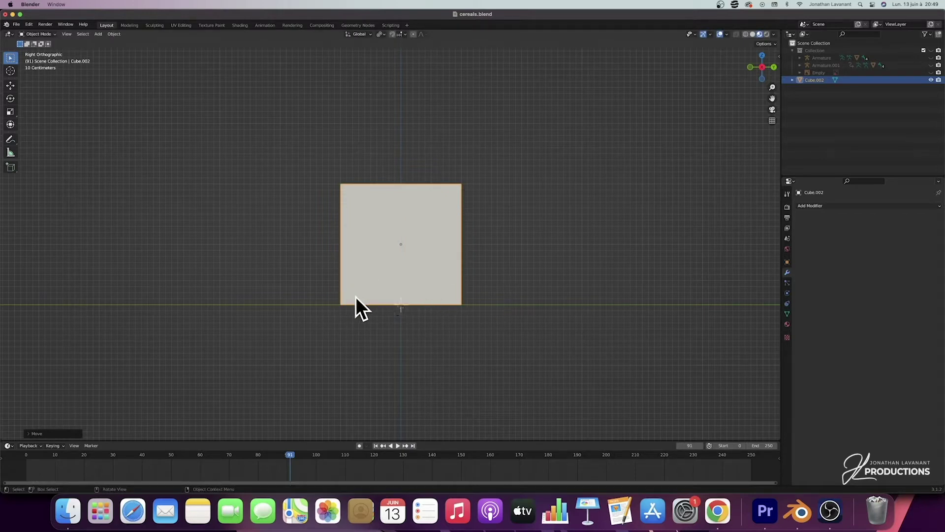
# In face editing of the cube, extrude the top face upward along Z by about 0.8 m.
pyautogui.moveTo(387, 283); pyautogui.dragTo(450, 241, button='middle')
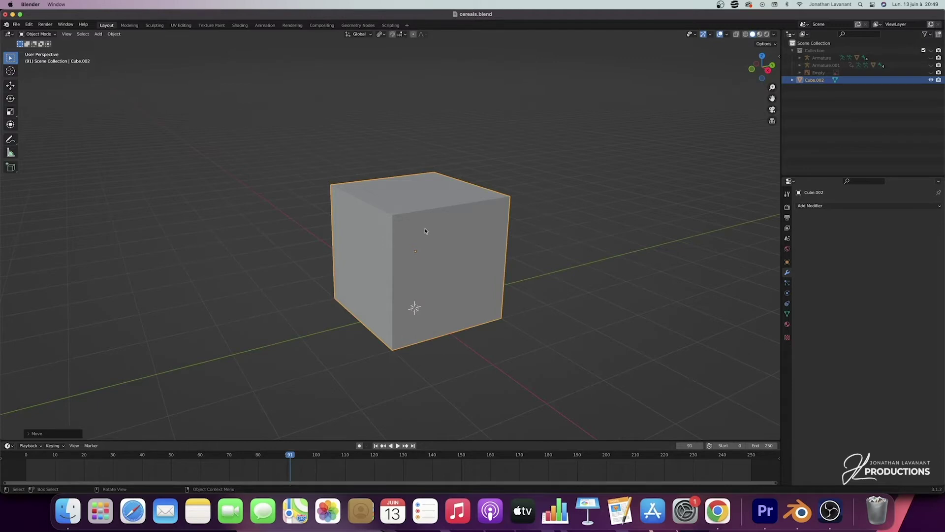
pyautogui.press('Tab')
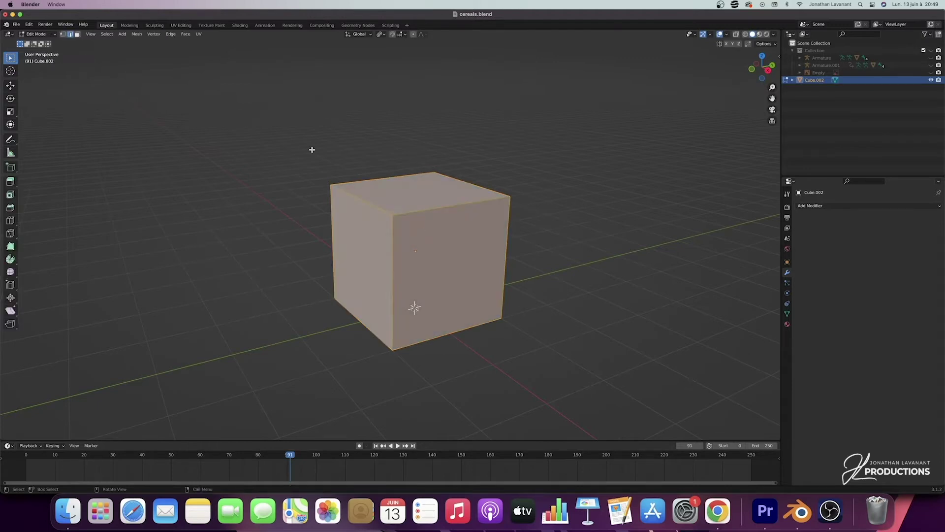
pyautogui.click(77, 34)
pyautogui.click(414, 197)
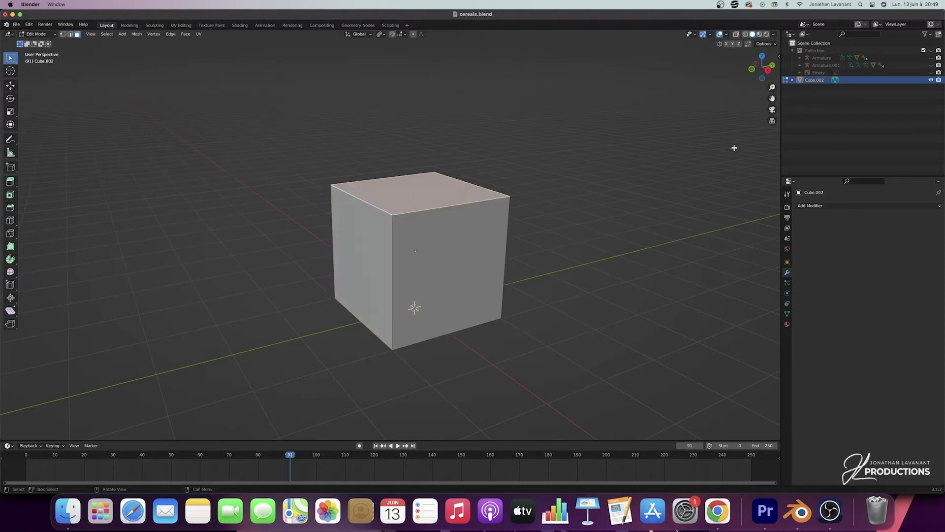
pyautogui.click(769, 71)
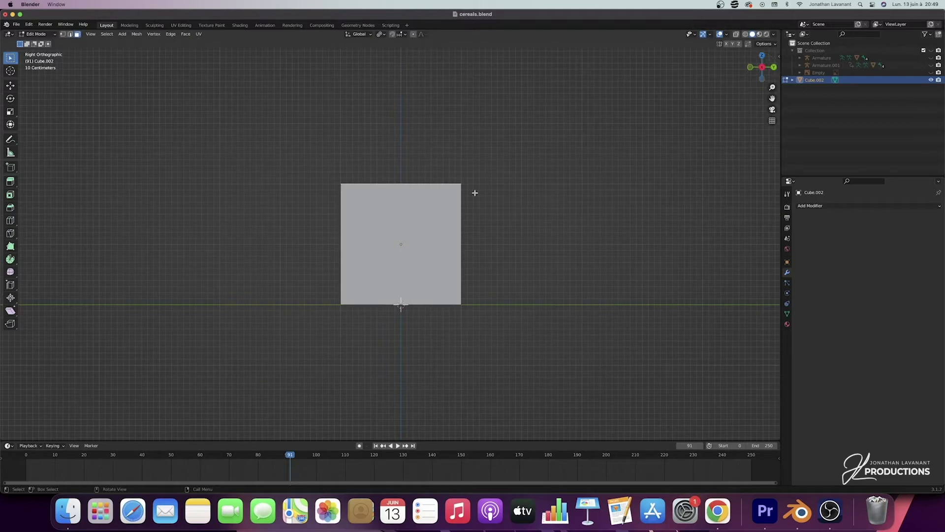
pyautogui.press('e')
pyautogui.press('z')
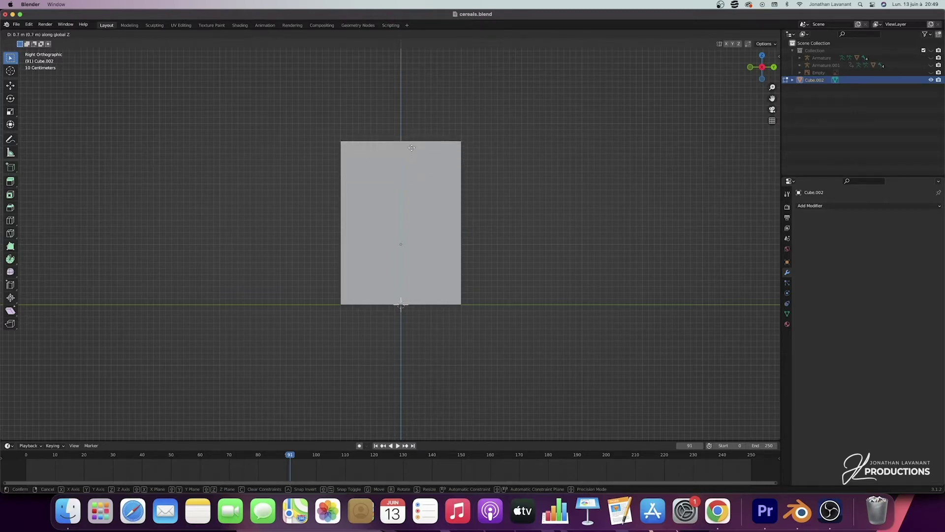
pyautogui.click(412, 142)
# In Object Mode, scale the whole box down along the X axis to the narrow depth of a cereal box.
pyautogui.moveTo(411, 142); pyautogui.dragTo(720, 94, button='middle')
pyautogui.click(753, 72)
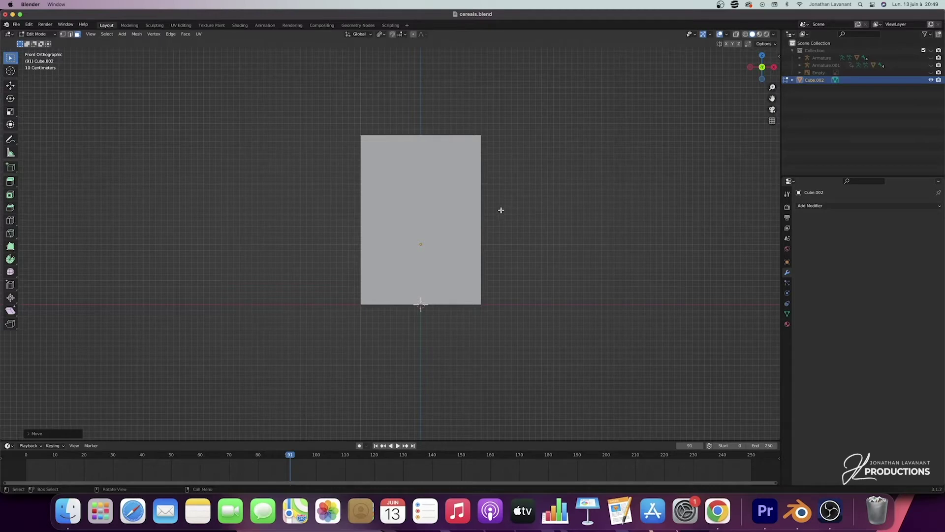
pyautogui.press('Tab')
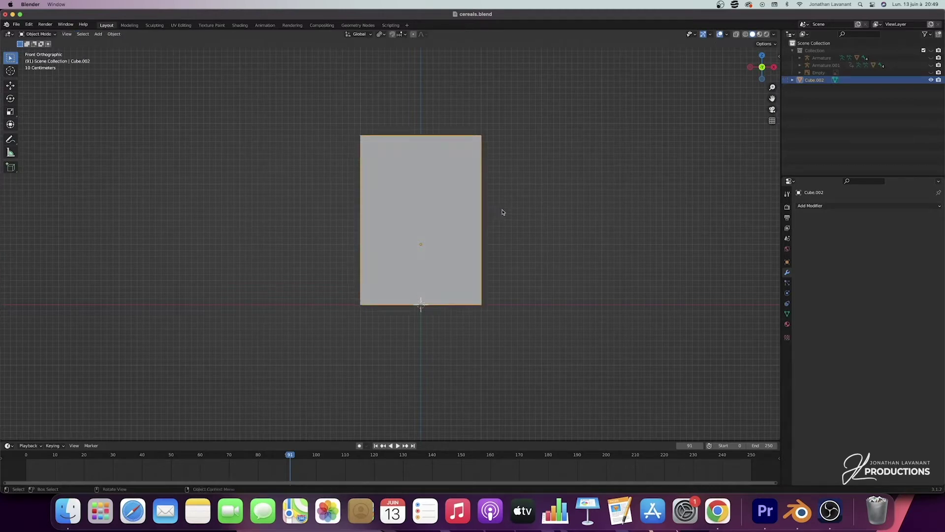
pyautogui.press('s')
pyautogui.press('x')
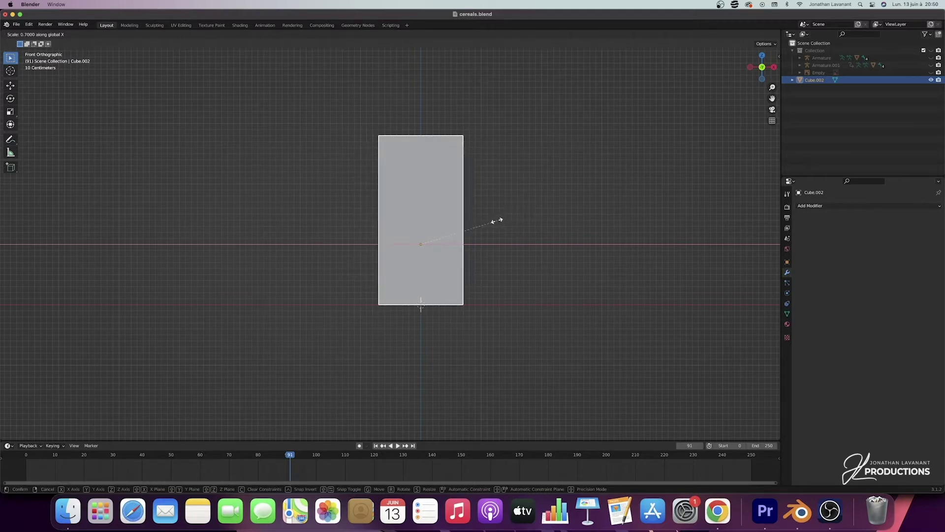
pyautogui.click(462, 230)
pyautogui.moveTo(463, 230); pyautogui.dragTo(482, 229, button='middle')
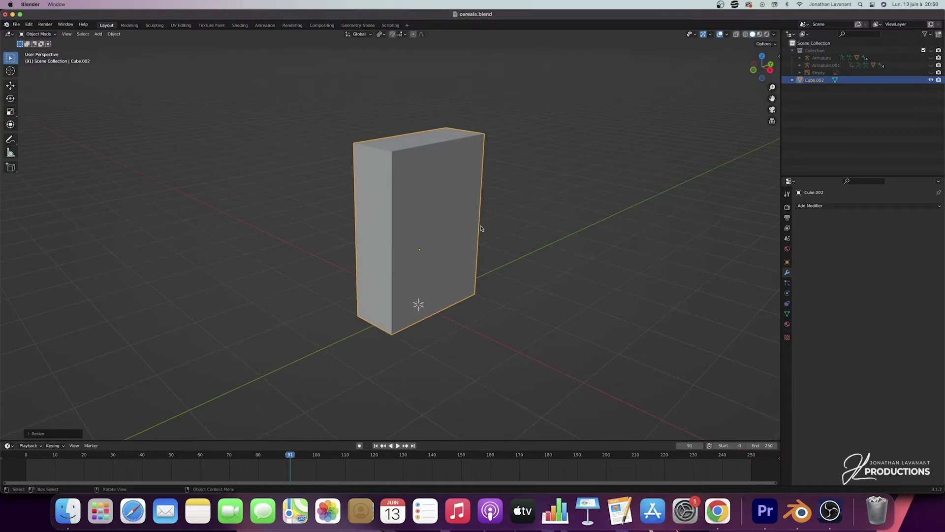
pyautogui.moveTo(481, 228); pyautogui.dragTo(450, 203, button='middle')
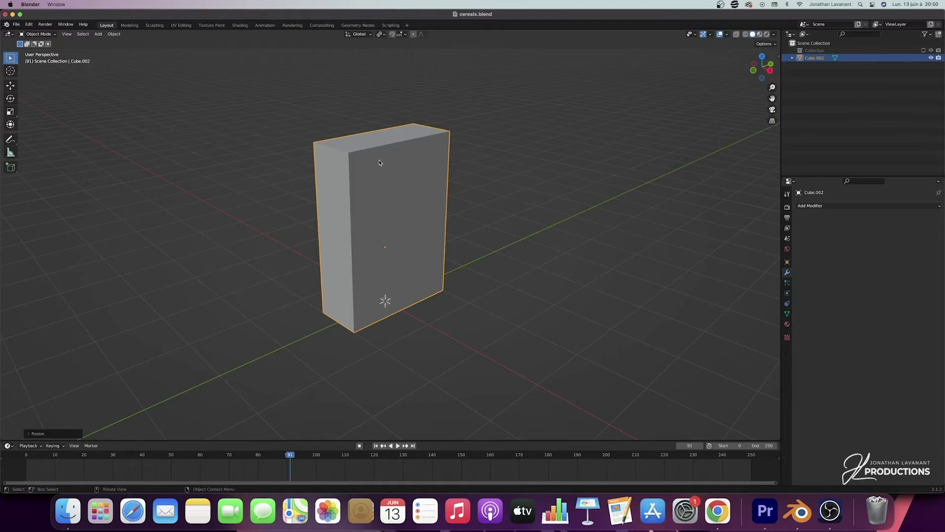
# Delete the box's top face in Edit Mode to leave the box open.
pyautogui.press('Tab')
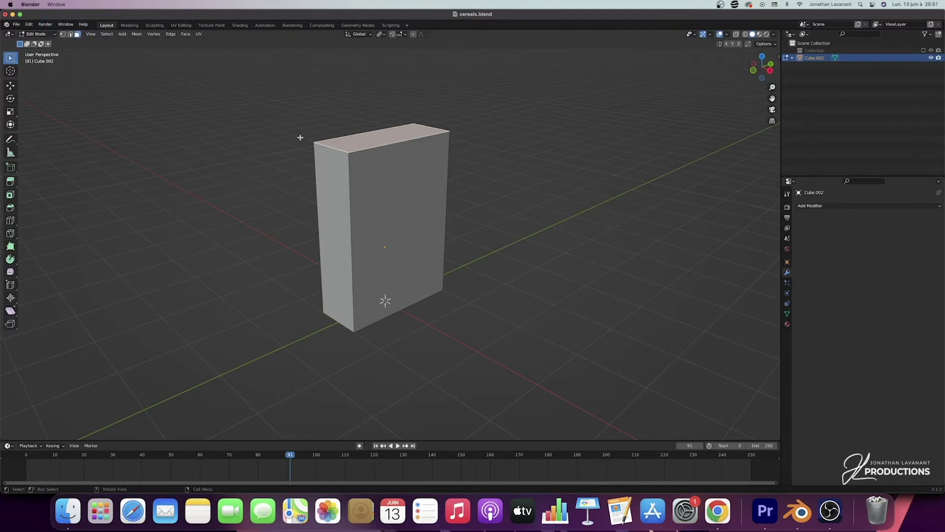
pyautogui.press('x')
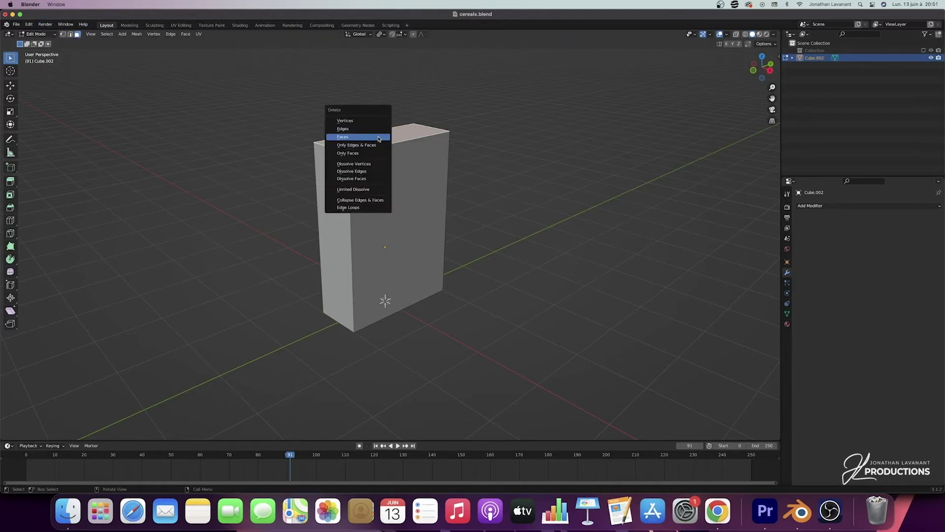
pyautogui.click(378, 139)
# Extrude the two long upper edges of the box opening 0.5 m straight up along Z to form the front and back flaps.
pyautogui.moveTo(393, 149); pyautogui.dragTo(398, 153, button='middle')
pyautogui.press('2')
pyautogui.click(397, 154)
pyautogui.keyDown('alt'); pyautogui.click(362, 138); pyautogui.keyUp('alt')
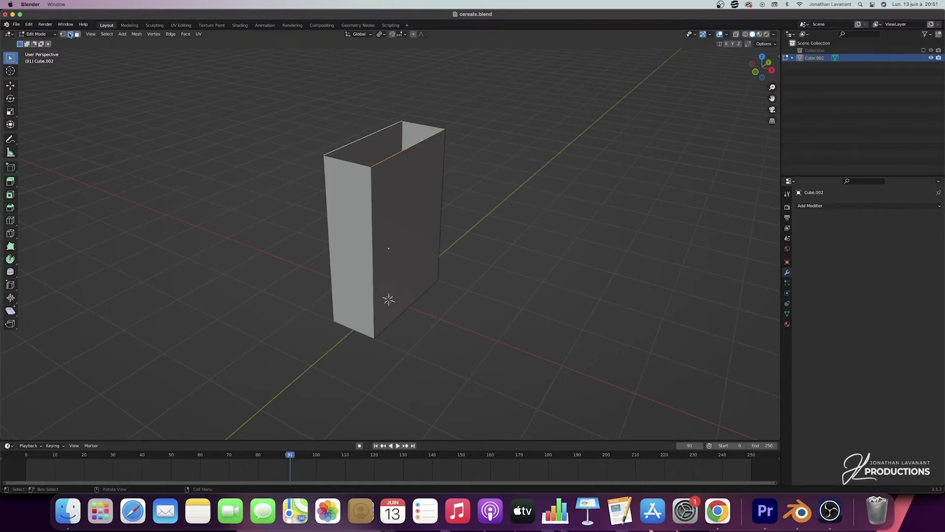
pyautogui.moveTo(421, 151); pyautogui.dragTo(407, 150, button='middle')
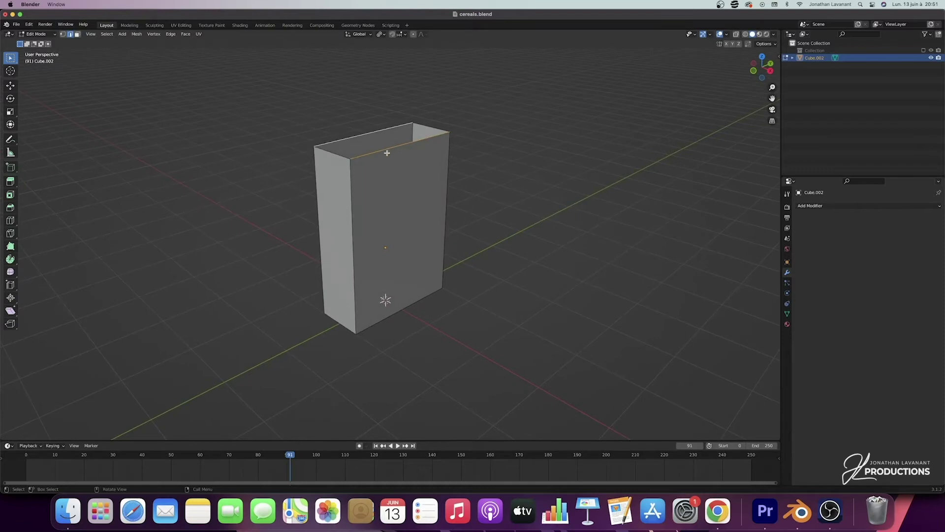
pyautogui.click(769, 70)
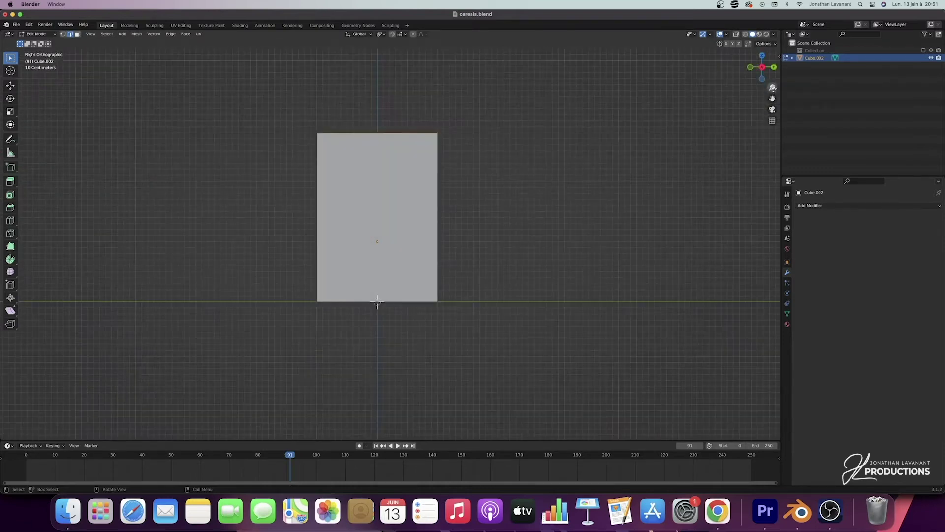
pyautogui.scroll(2, 771, 91)
pyautogui.keyDown('shift'); pyautogui.moveTo(393, 93); pyautogui.dragTo(402, 192, button='middle'); pyautogui.keyUp('shift')
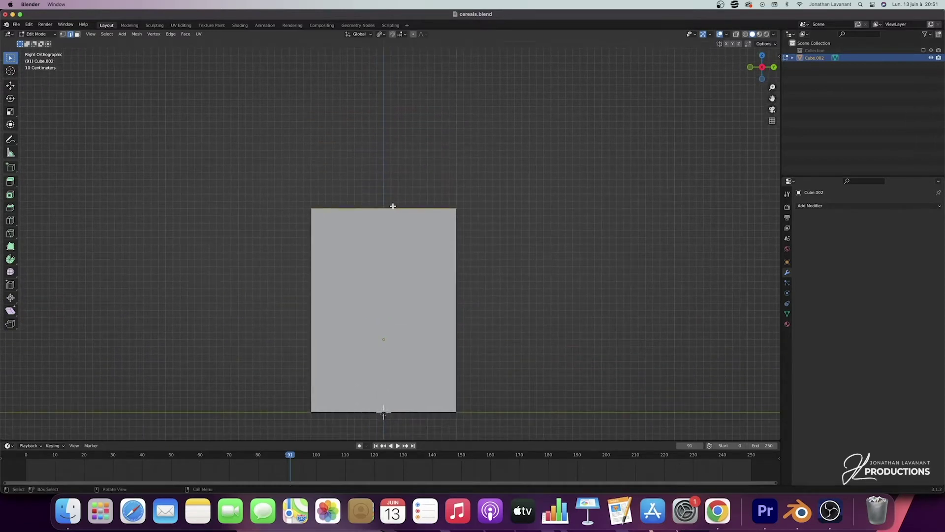
pyautogui.press('g')
pyautogui.press('z')
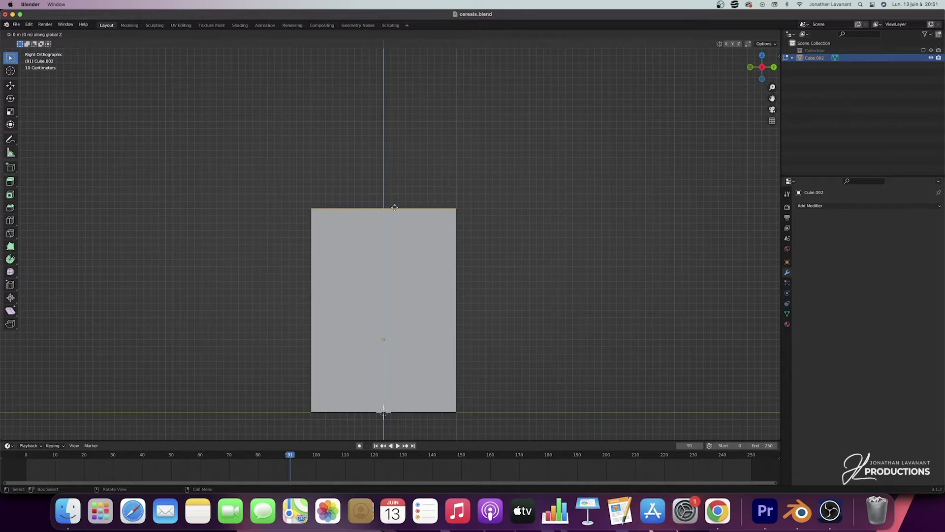
pyautogui.press('ctrl')
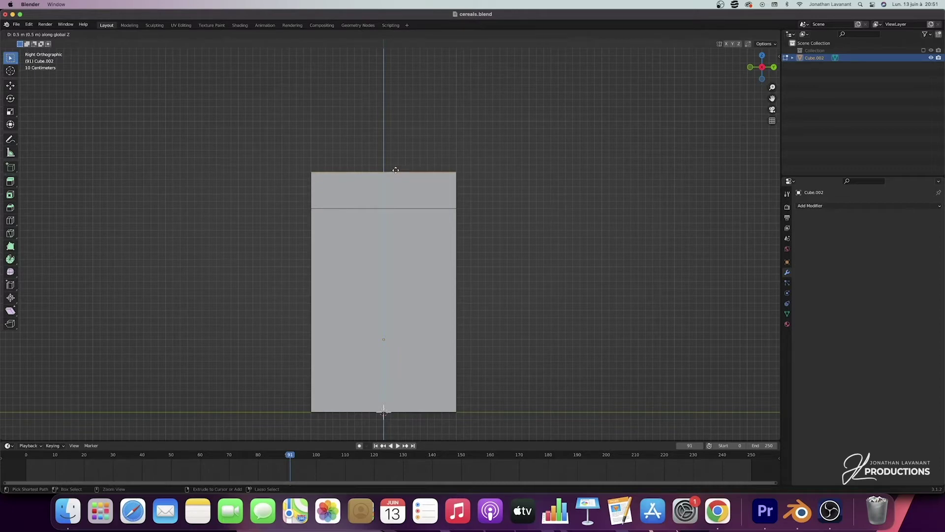
pyautogui.click(396, 170)
pyautogui.moveTo(474, 173); pyautogui.dragTo(474, 173, button='middle')
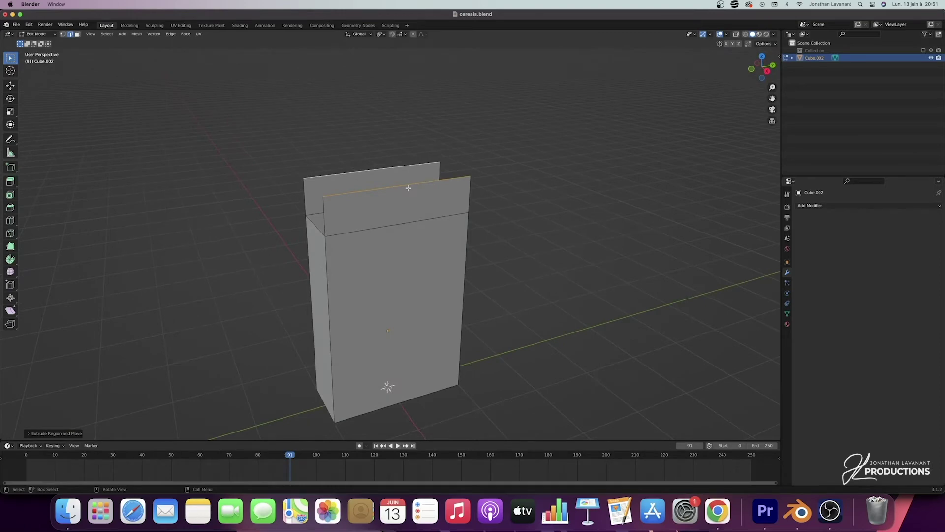
pyautogui.click(767, 71)
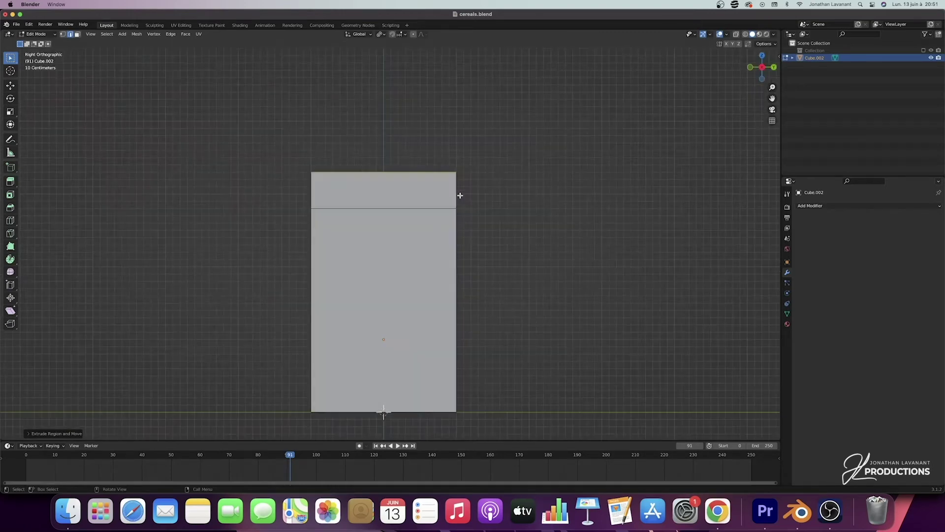
# Taper the front and back flaps by scaling their upper edges along Y to about 0.86.
pyautogui.press('s')
pyautogui.press('y')
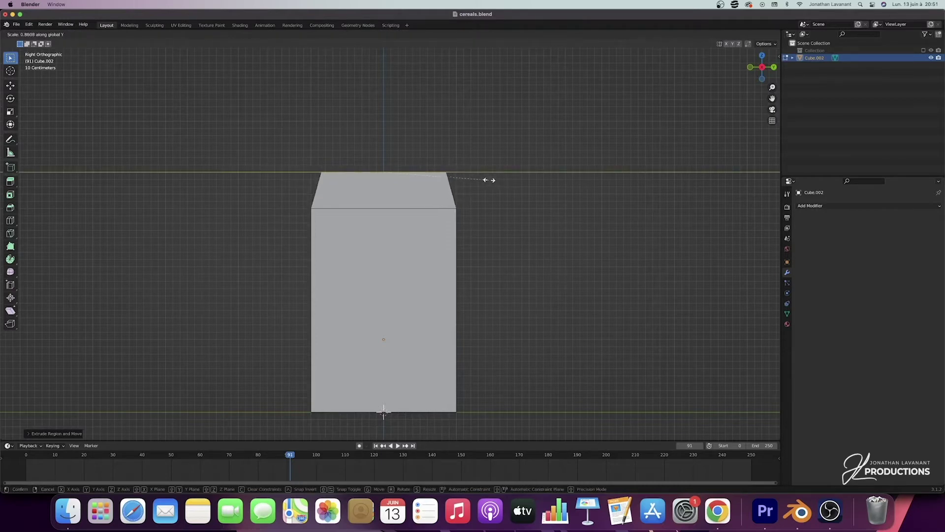
pyautogui.click(483, 180)
# Extrude the two short upper edges of the box opening straight up along Z to match the height of the existing flaps.
pyautogui.moveTo(488, 188); pyautogui.dragTo(439, 192, button='middle')
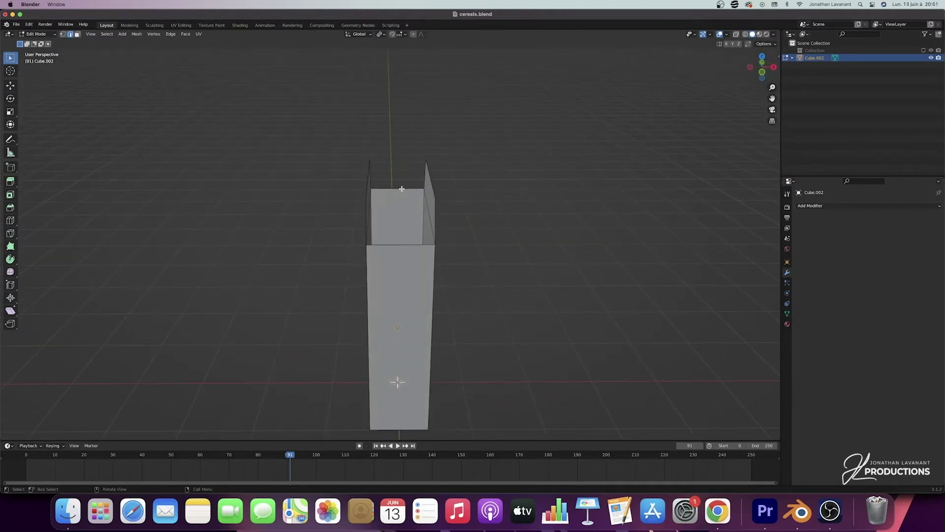
pyautogui.moveTo(402, 189); pyautogui.dragTo(401, 240, button='middle')
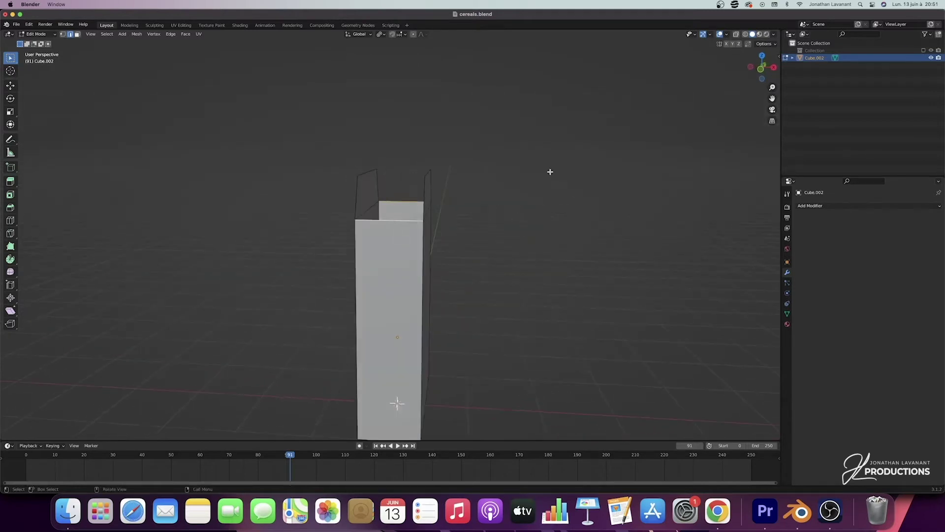
pyautogui.click(762, 69)
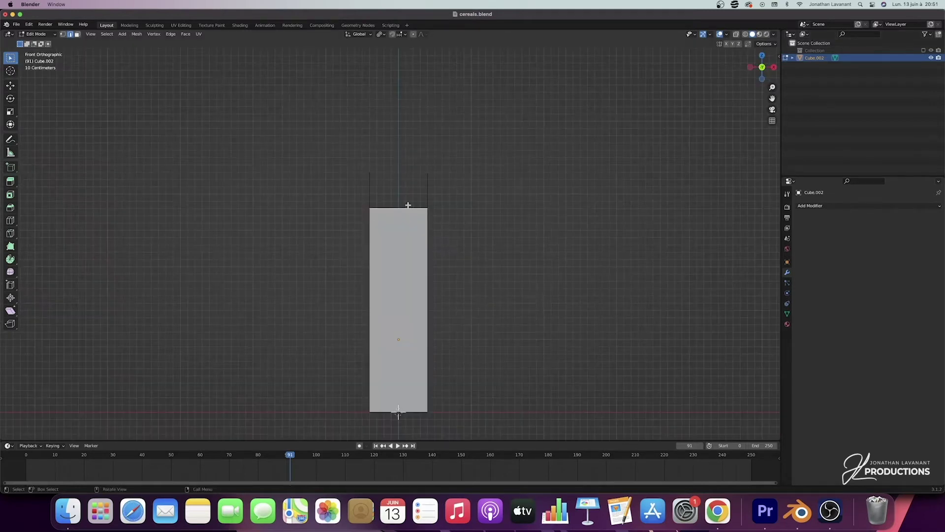
pyautogui.press('e')
pyautogui.press('z')
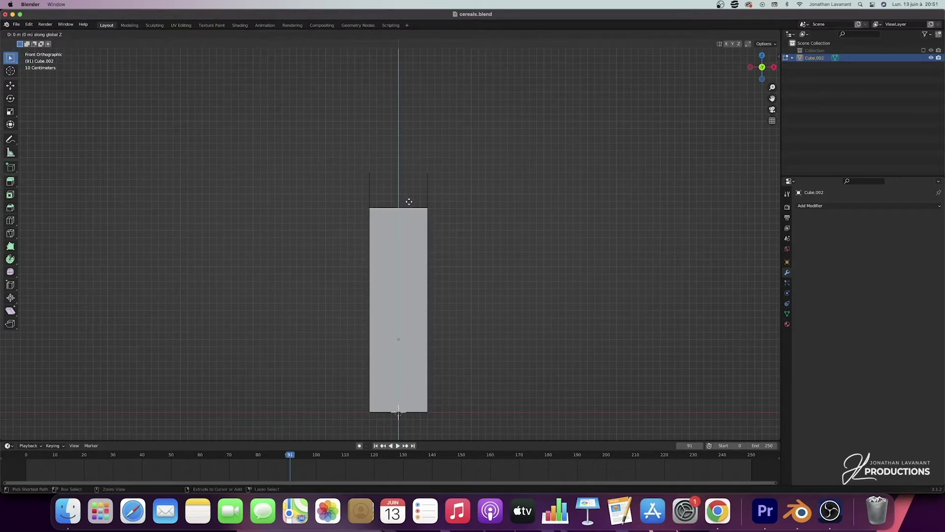
pyautogui.click(410, 173)
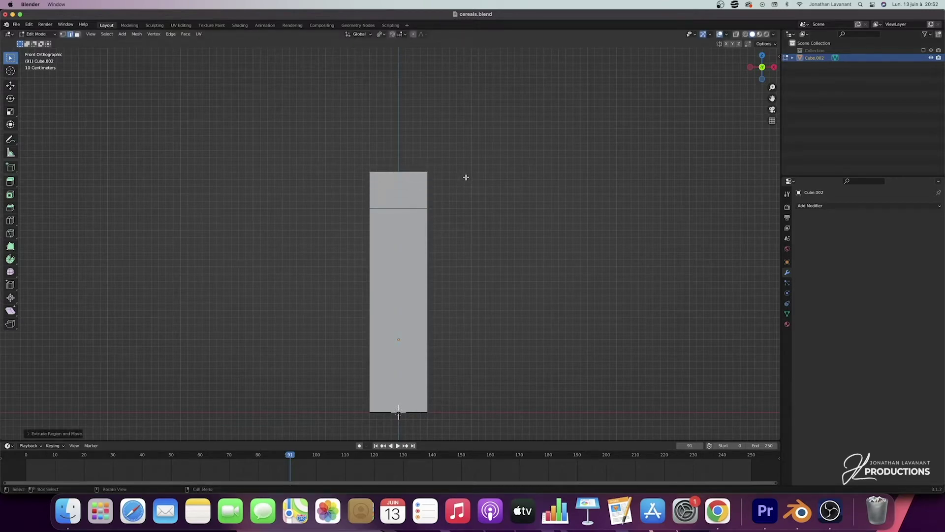
# Taper the two side flaps by scaling their upper edges along X to about 0.73, and return to Object Mode.
pyautogui.press('s')
pyautogui.press('x')
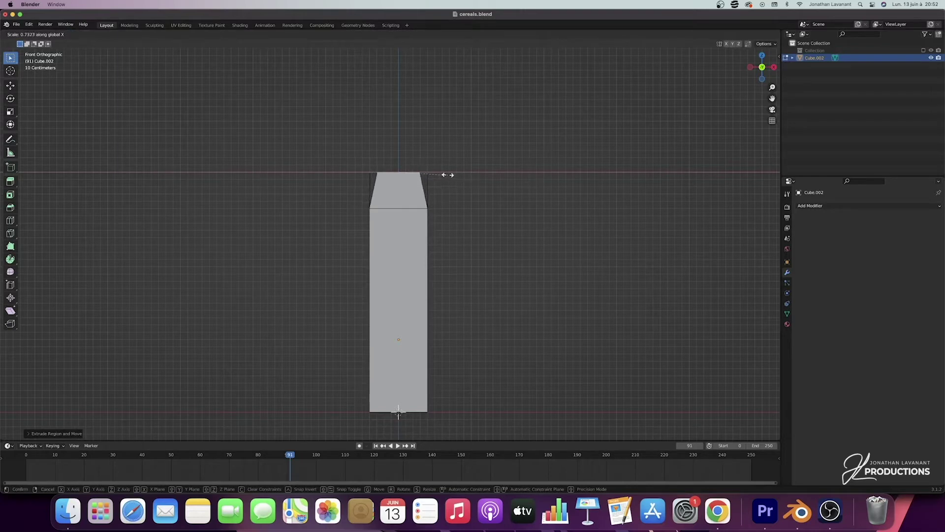
pyautogui.click(450, 176)
pyautogui.moveTo(450, 176); pyautogui.dragTo(518, 146, button='middle')
pyautogui.press('Tab')
pyautogui.press('Tab')
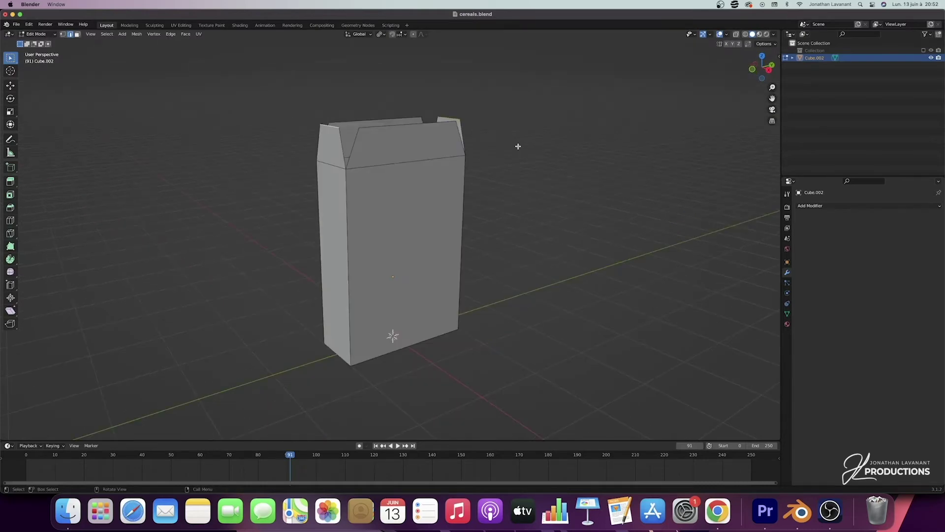
pyautogui.press('Tab')
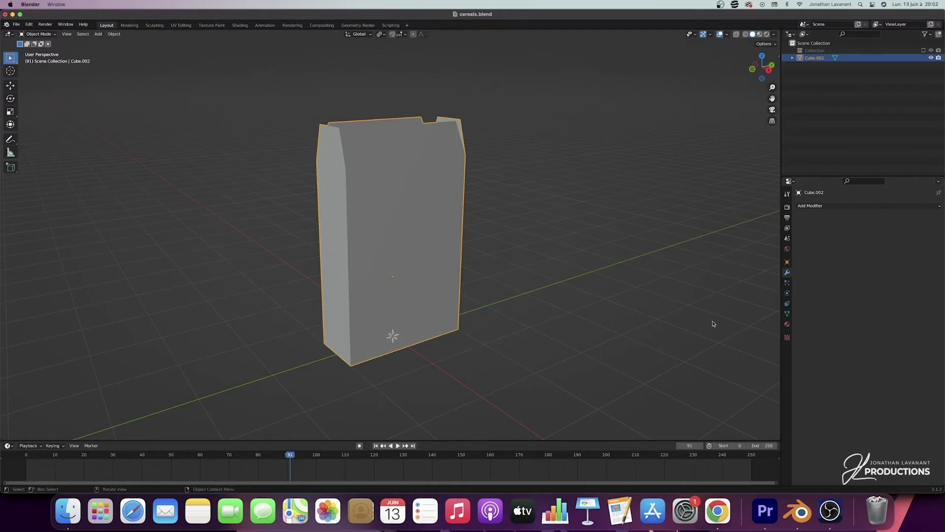
# Add a material slot to the box and create a new material in it.
pyautogui.click(787, 324)
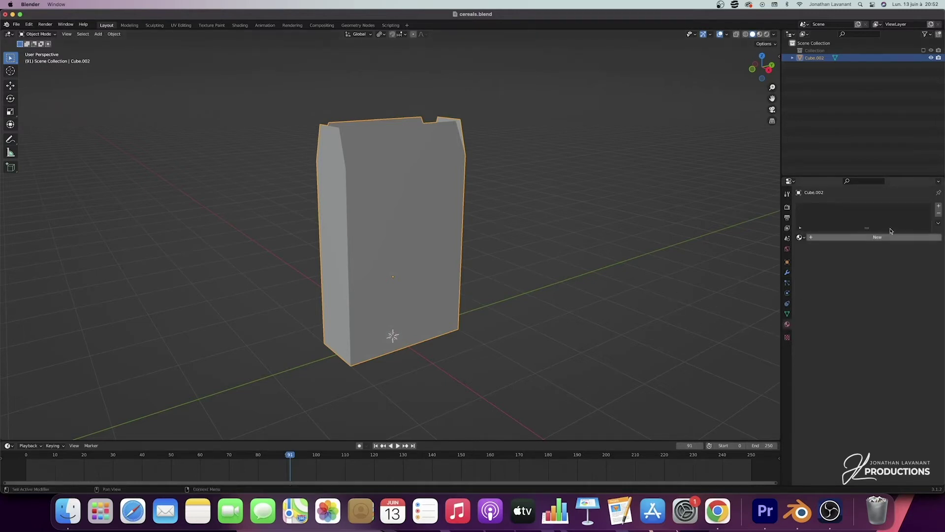
pyautogui.click(939, 207)
pyautogui.click(855, 238)
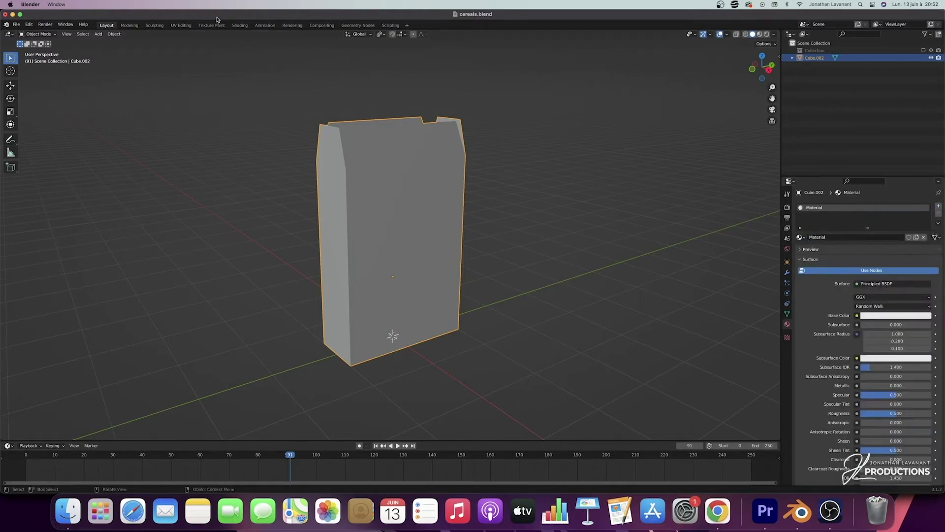
# In the Shading workspace, bring in texture_2.png from Finder as an image node and connect its Color to the shader's Base Color.
pyautogui.click(242, 25)
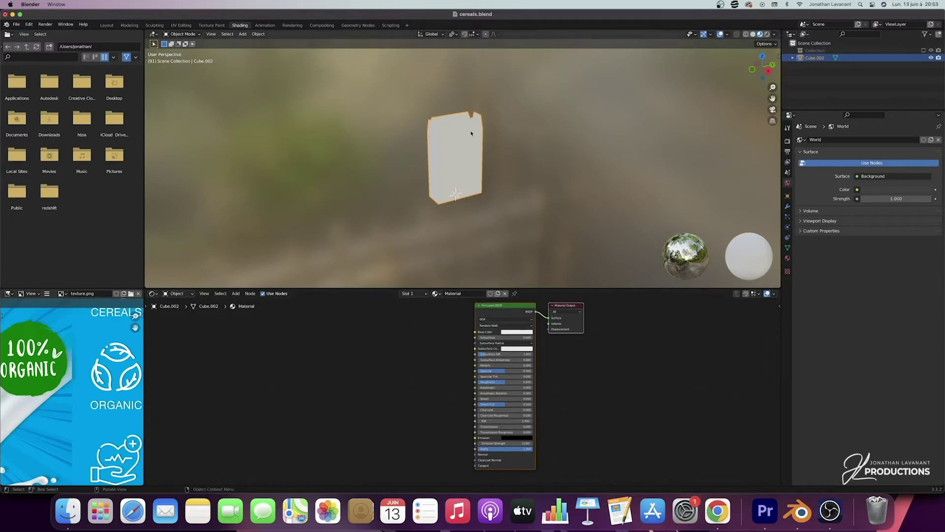
pyautogui.moveTo(773, 87); pyautogui.dragTo(772, 96)
pyautogui.moveTo(546, 217); pyautogui.dragTo(503, 249, button='middle')
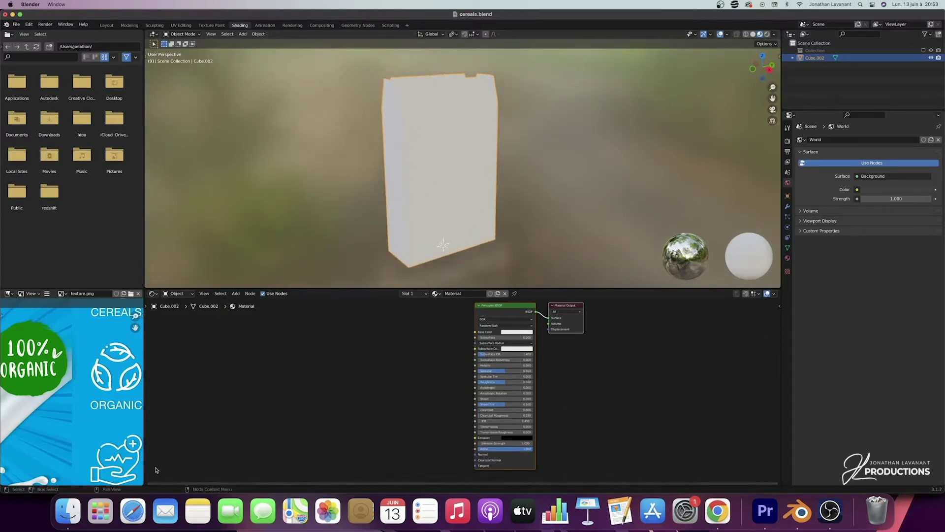
pyautogui.click(66, 508)
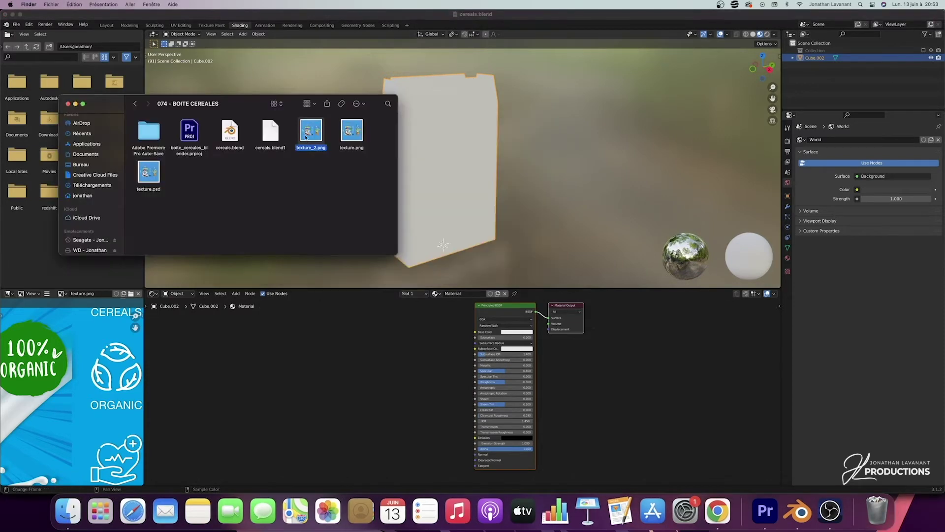
pyautogui.moveTo(297, 133); pyautogui.dragTo(357, 334)
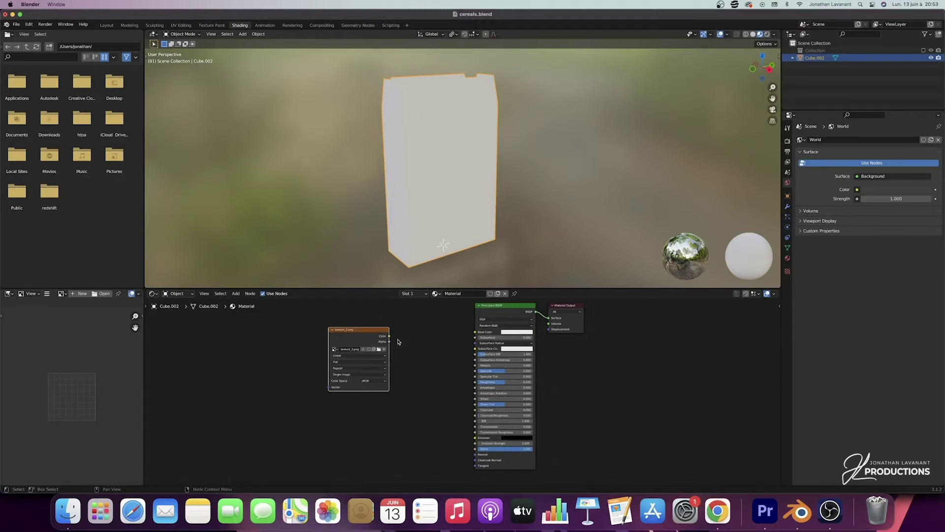
pyautogui.moveTo(389, 335); pyautogui.dragTo(475, 331)
pyautogui.moveTo(371, 332); pyautogui.dragTo(381, 330)
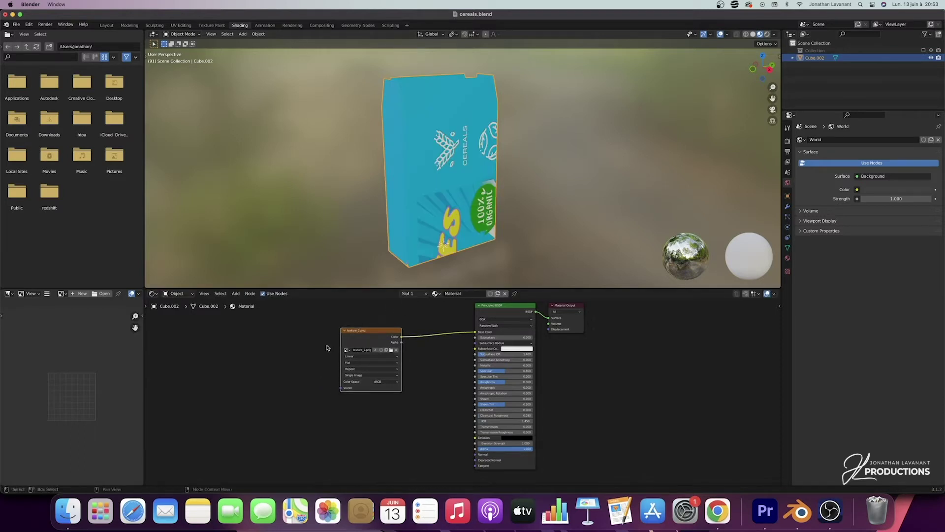
# Add a Mapping node and place it before the image texture node.
pyautogui.press('shift')
pyautogui.hotkey('shift', 'a')
pyautogui.write('mappi')
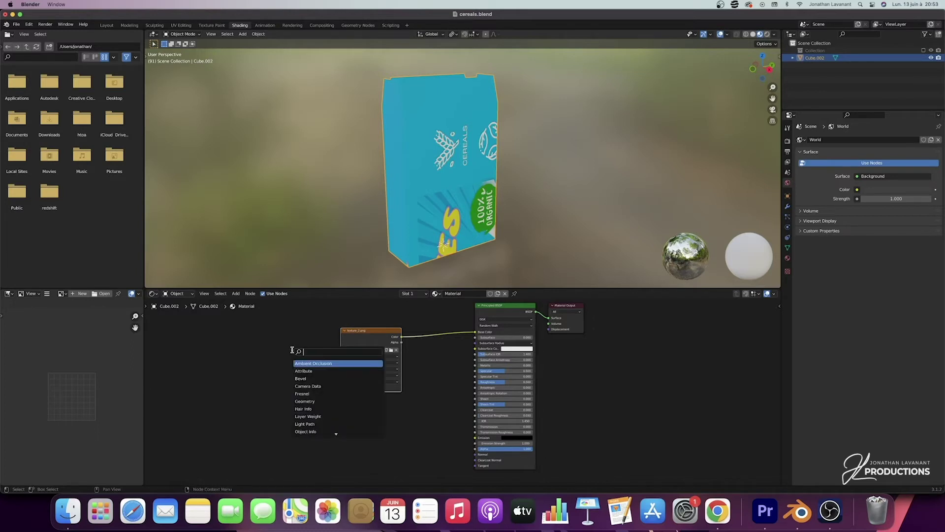
pyautogui.press('Return')
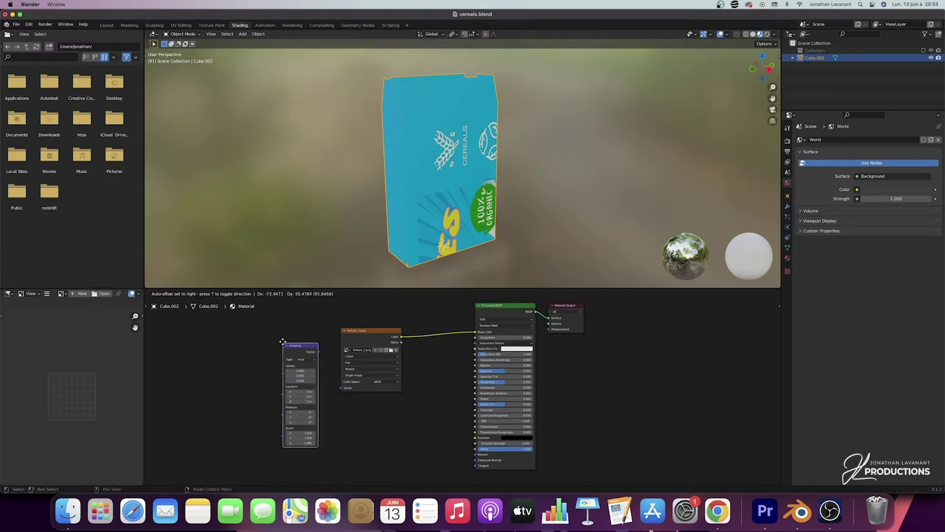
pyautogui.click(268, 347)
# Add a Texture Coordinate node and link its UV output through the Mapping node to the image texture's Vector input.
pyautogui.hotkey('shift', 'a')
pyautogui.write('tex')
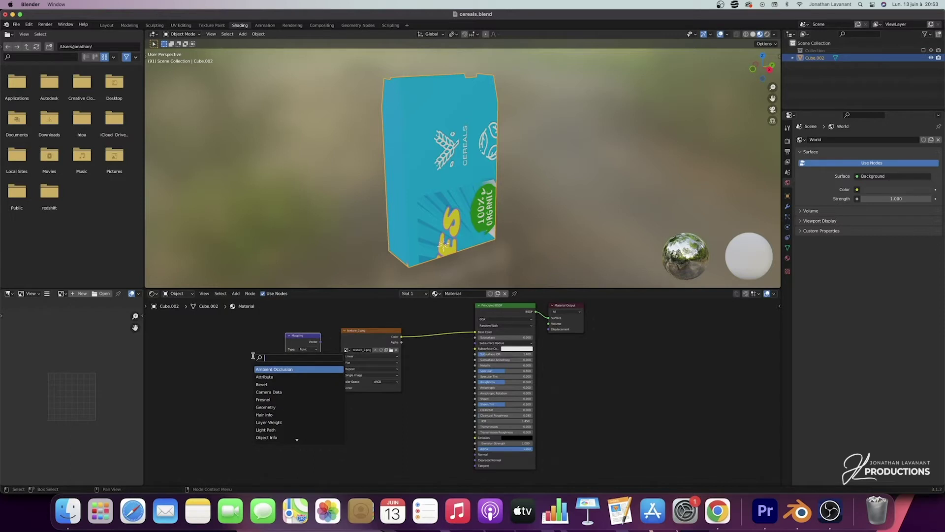
pyautogui.write('ture coord')
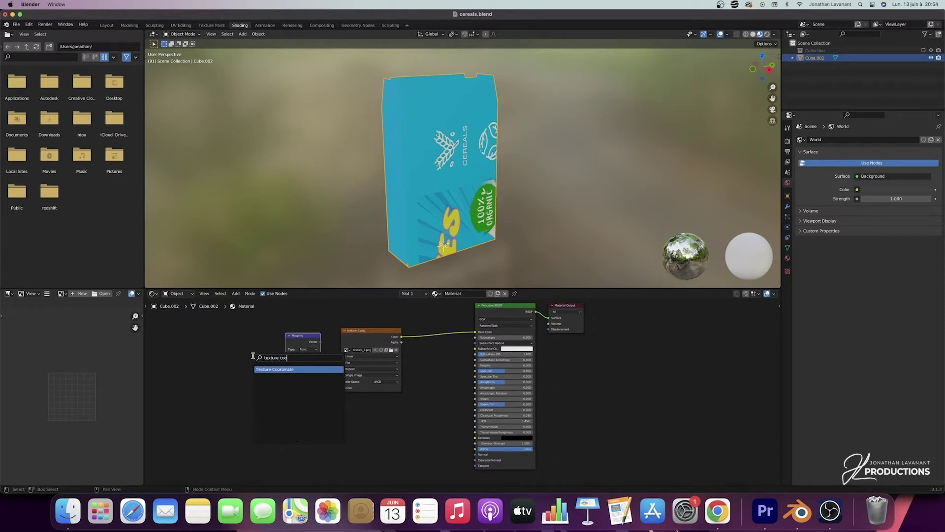
pyautogui.press('Return')
pyautogui.click(223, 338)
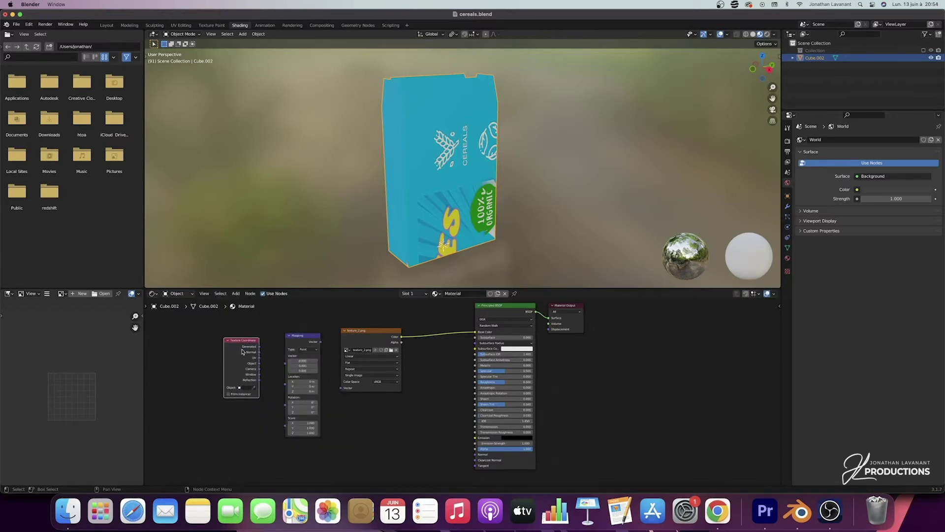
pyautogui.moveTo(259, 357); pyautogui.dragTo(341, 388)
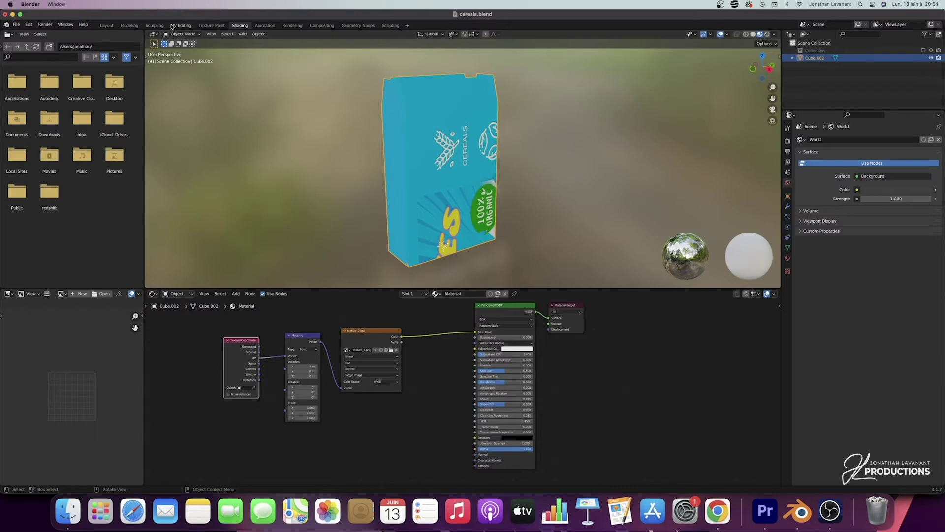
# Switch to the UV Editing workspace and apply the box's object transform in Object Mode.
pyautogui.click(181, 25)
pyautogui.moveTo(638, 193); pyautogui.dragTo(583, 244, button='middle')
pyautogui.press('a')
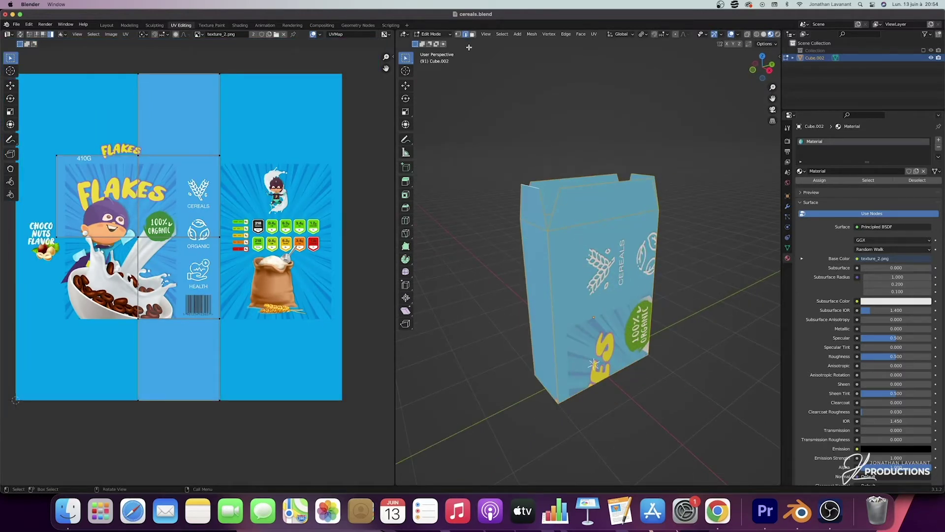
pyautogui.press('Tab')
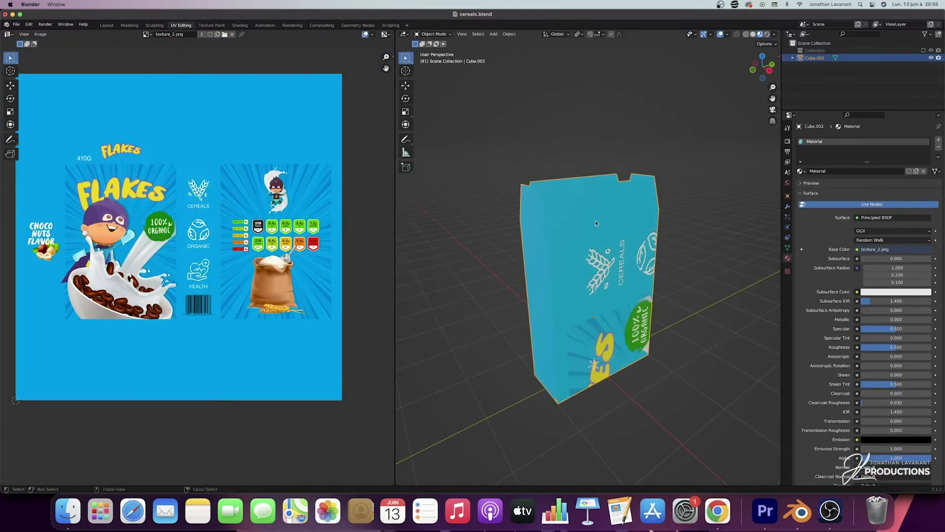
pyautogui.hotkey('ctrl', 'a')
pyautogui.click(566, 238)
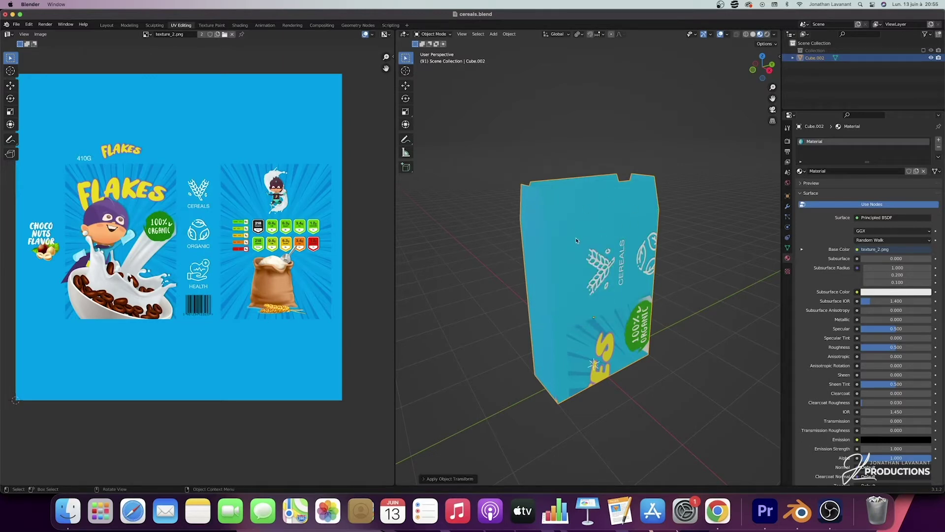
# Unwrap the whole box in Edit Mode with Smart UV Project, using a slightly increased island margin.
pyautogui.press('Tab')
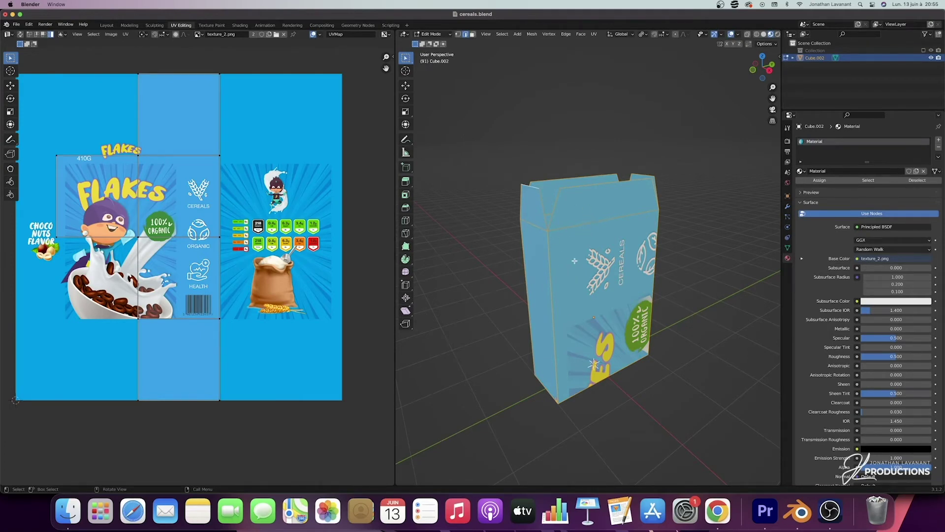
pyautogui.press('u')
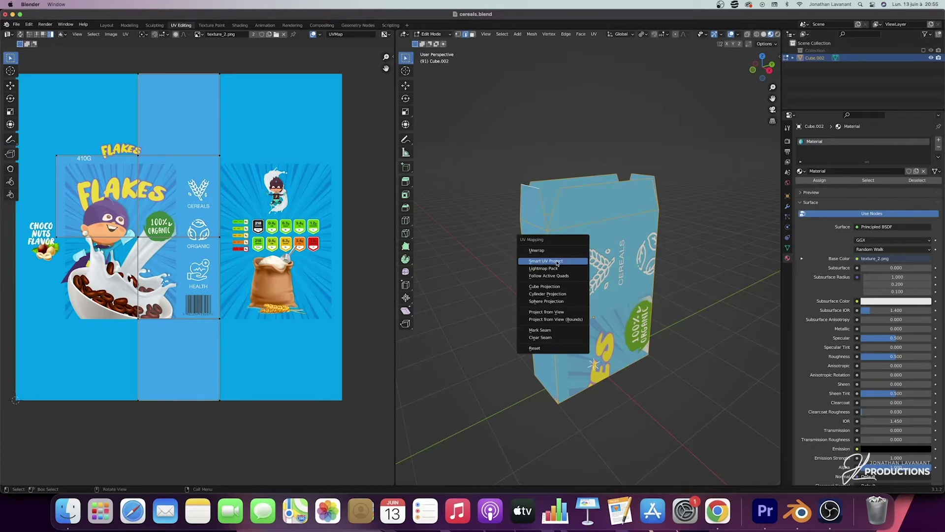
pyautogui.click(558, 264)
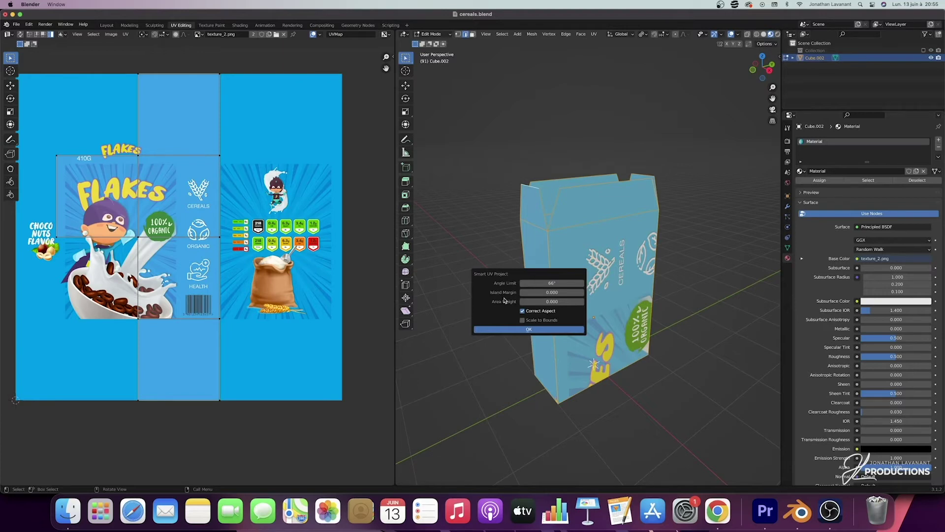
pyautogui.click(583, 295)
pyautogui.click(582, 295)
pyautogui.click(583, 295)
pyautogui.click(582, 294)
pyautogui.click(538, 330)
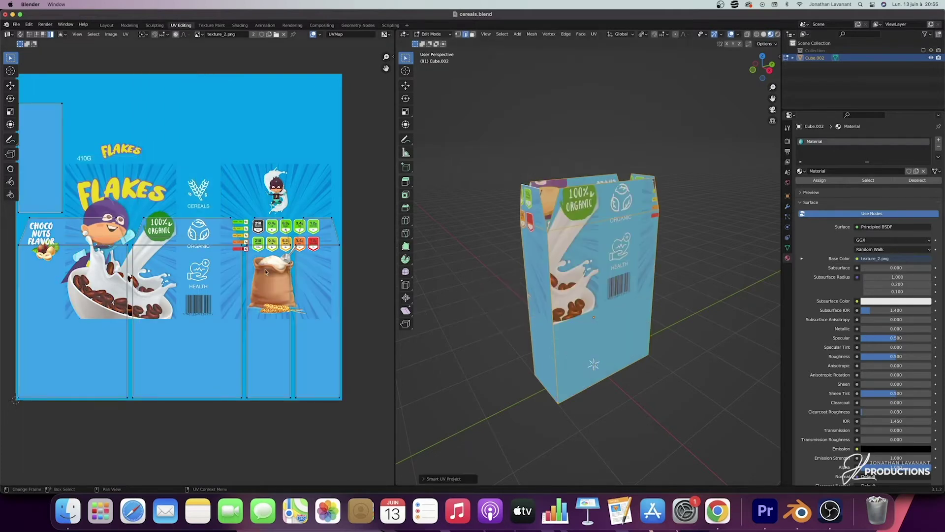
# Switch UV selection to island mode and select the large island overlapping the organic badge and barcode.
pyautogui.hscroll(-3, 268, 262)
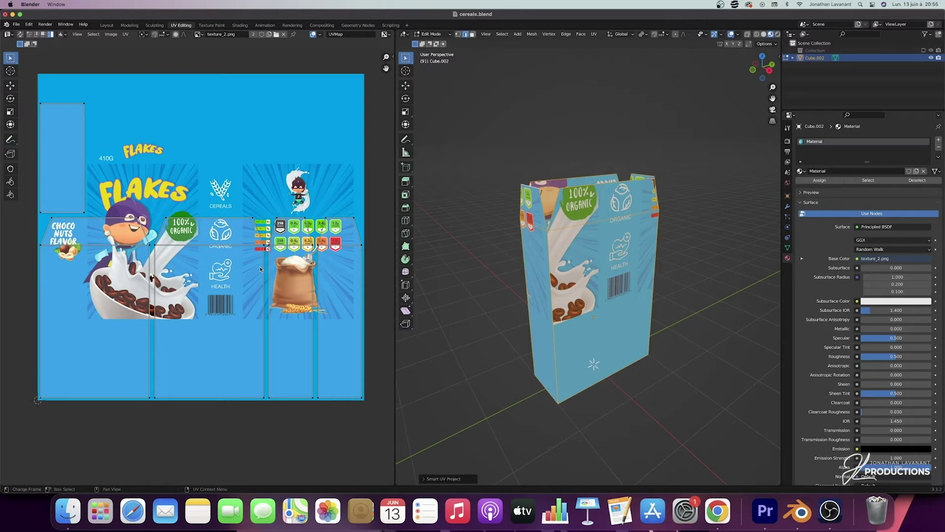
pyautogui.hscroll(-1, 202, 190)
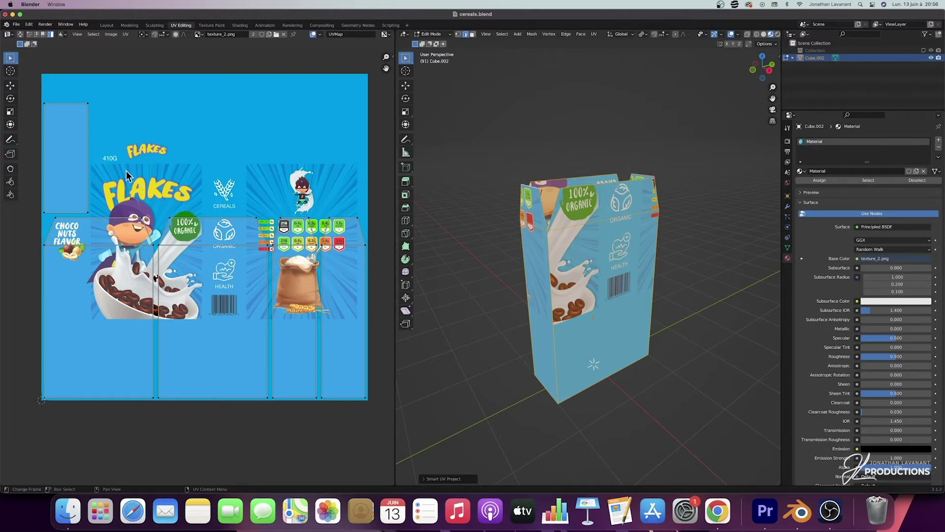
pyautogui.click(30, 35)
pyautogui.click(213, 250)
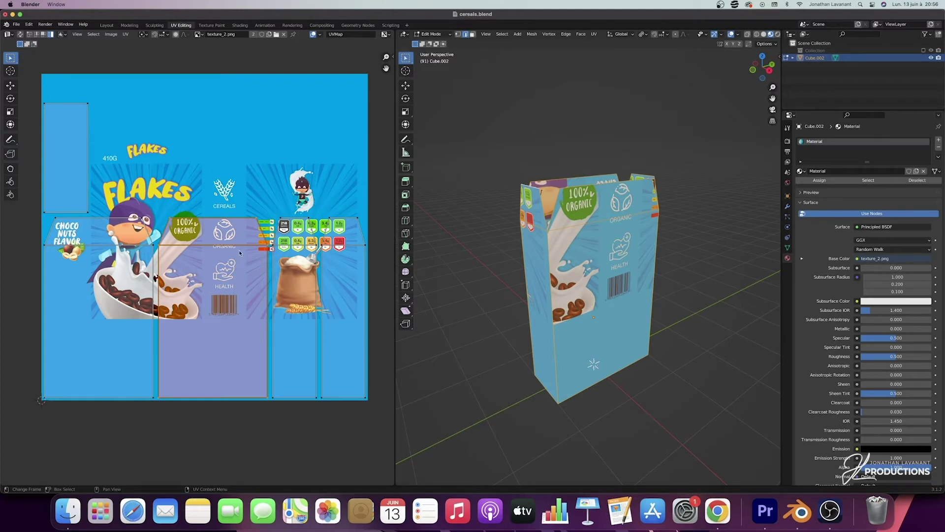
pyautogui.press('g')
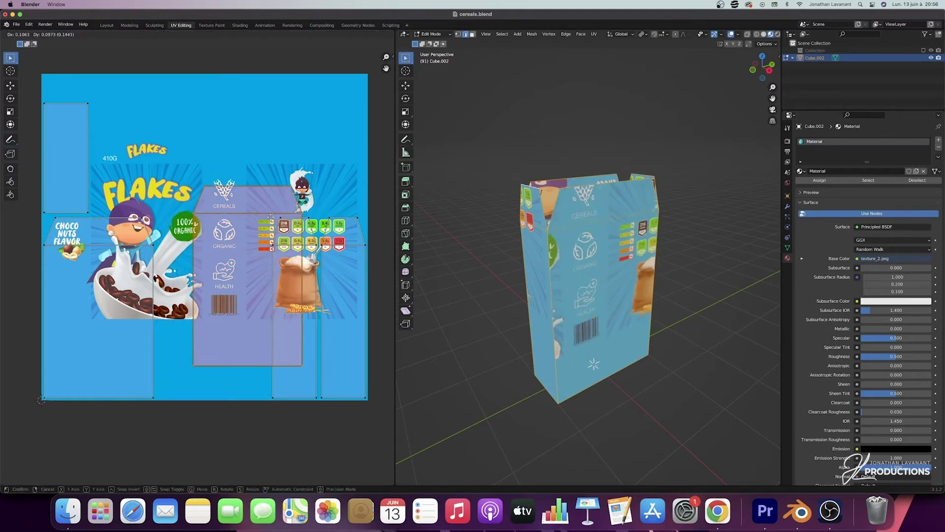
pyautogui.click(244, 266)
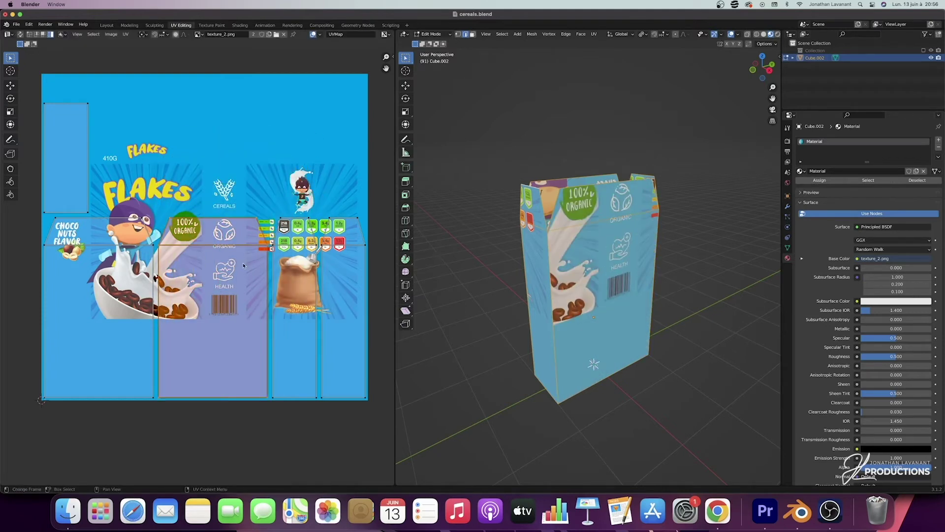
pyautogui.press('g')
pyautogui.press('y')
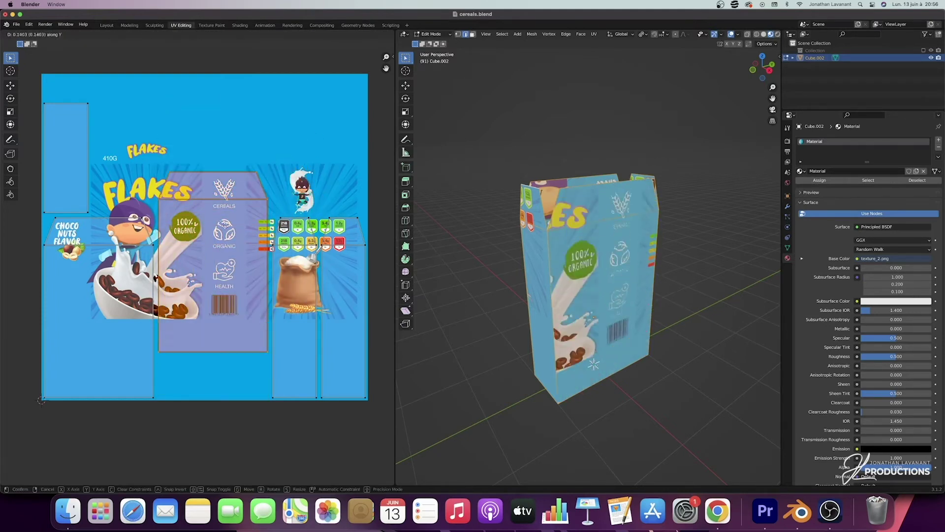
pyautogui.rightClick(242, 204)
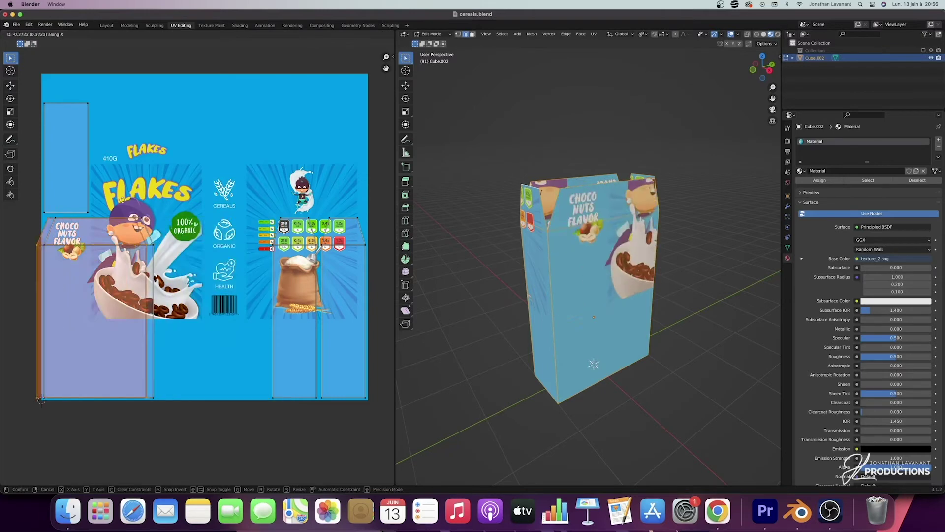
pyautogui.rightClick(237, 194)
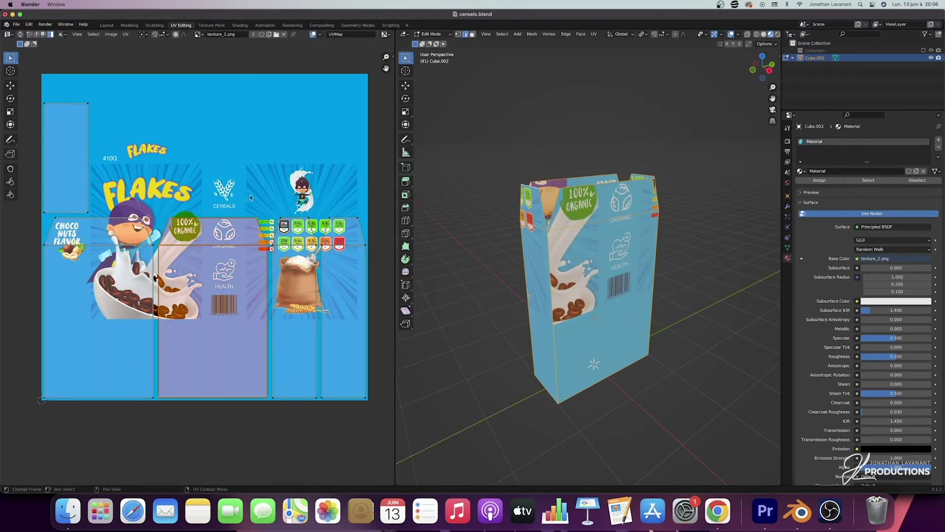
pyautogui.press('g')
pyautogui.rightClick(276, 189)
# Move the selected large UV island onto the front FLAKES artwork, with its flap over the small logo and 410G label.
pyautogui.hscroll(-1, 241, 243)
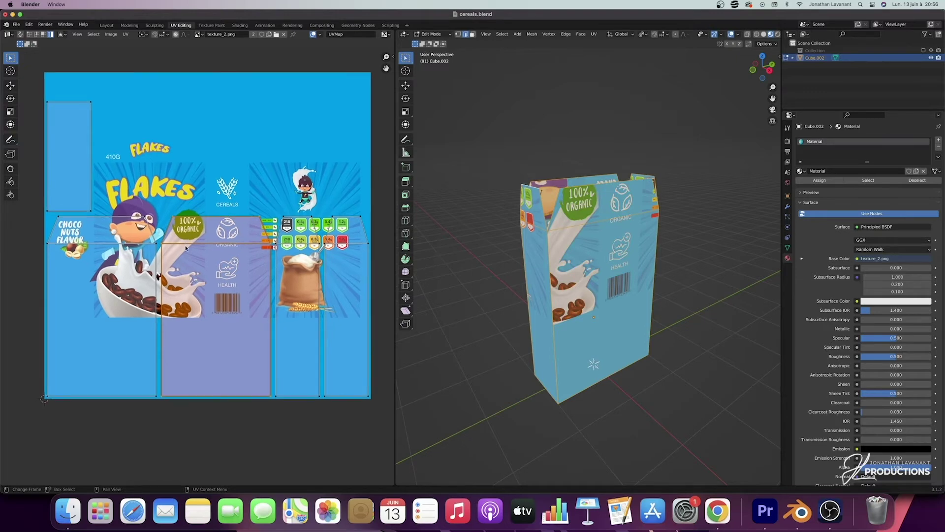
pyautogui.press('g')
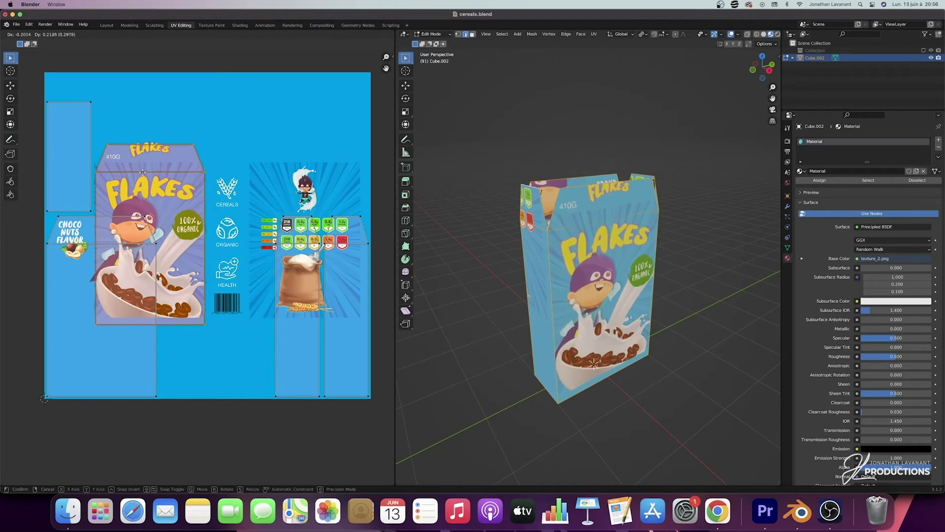
pyautogui.click(166, 242)
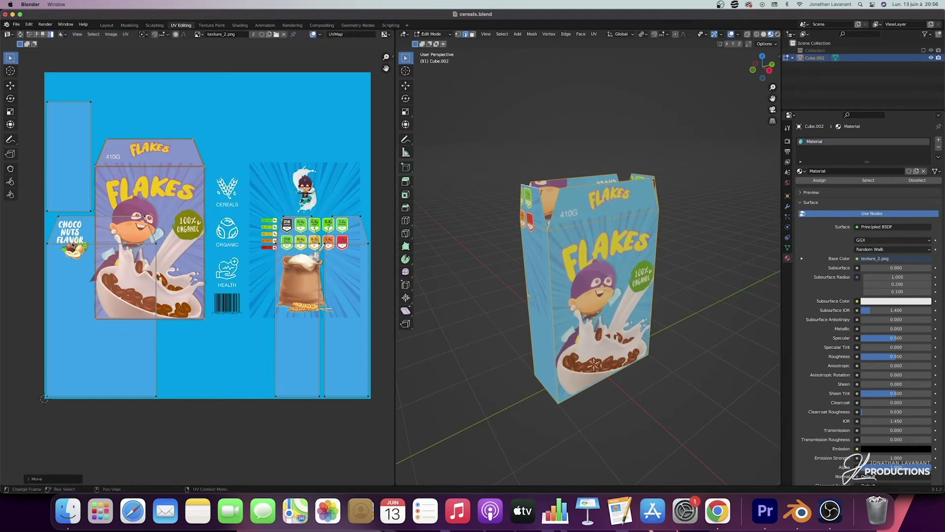
# Move the other large UV island onto the back artwork with the nutrition badges and cereal sack.
pyautogui.press('l')
pyautogui.click(305, 295)
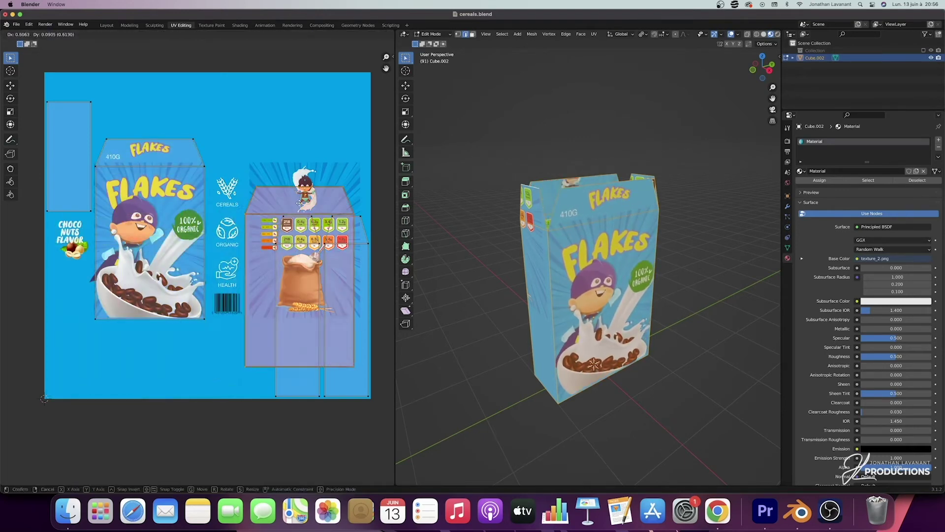
pyautogui.press('g')
pyautogui.click(308, 299)
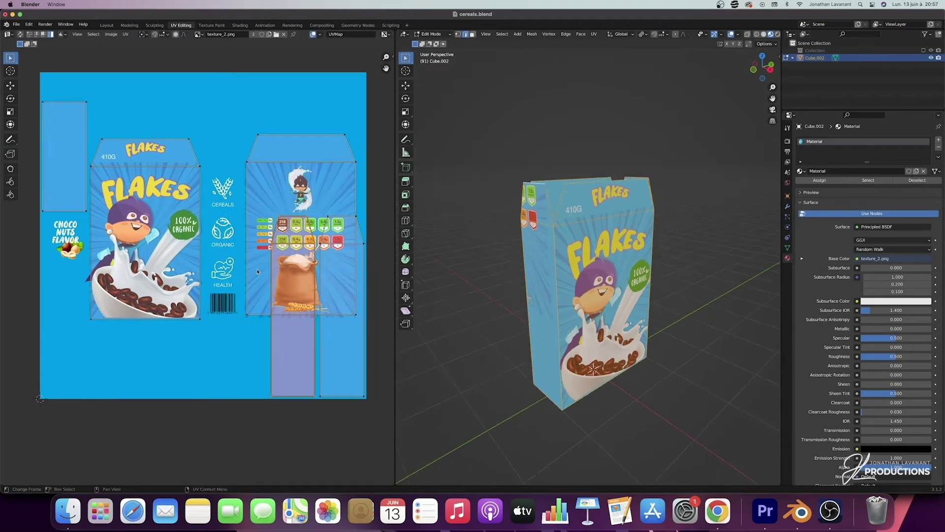
# Move a narrow side UV island onto the Cereals, Organic, Health and barcode strip between the front and back panels.
pyautogui.press('g')
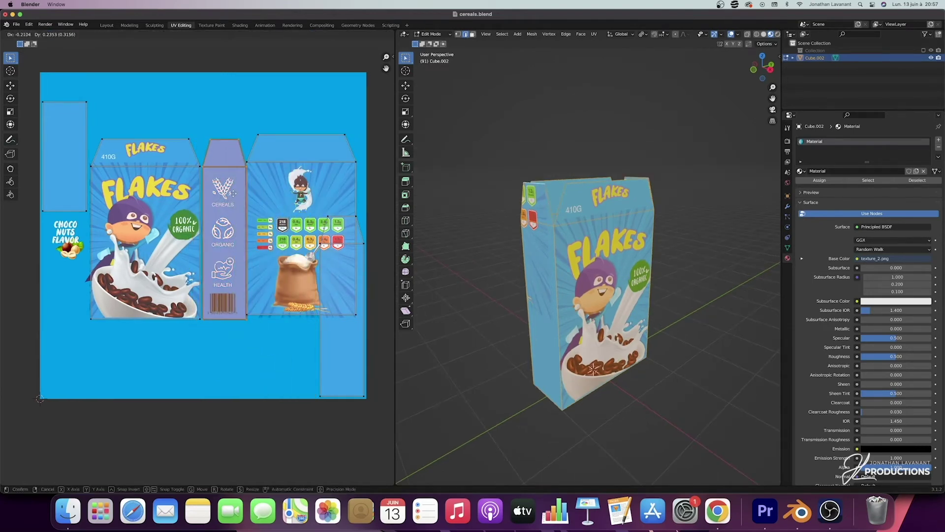
pyautogui.click(230, 192)
pyautogui.moveTo(607, 241); pyautogui.dragTo(566, 241, button='middle')
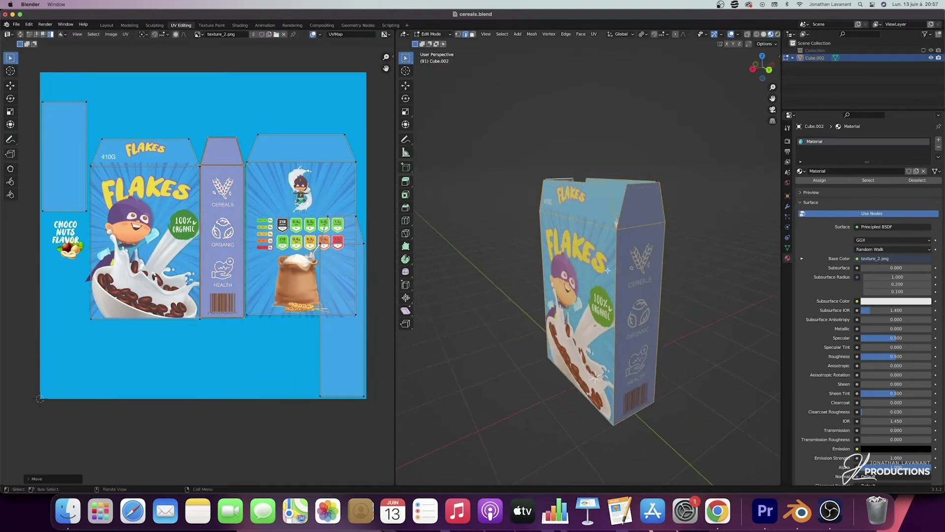
pyautogui.moveTo(640, 279); pyautogui.dragTo(709, 278, button='middle')
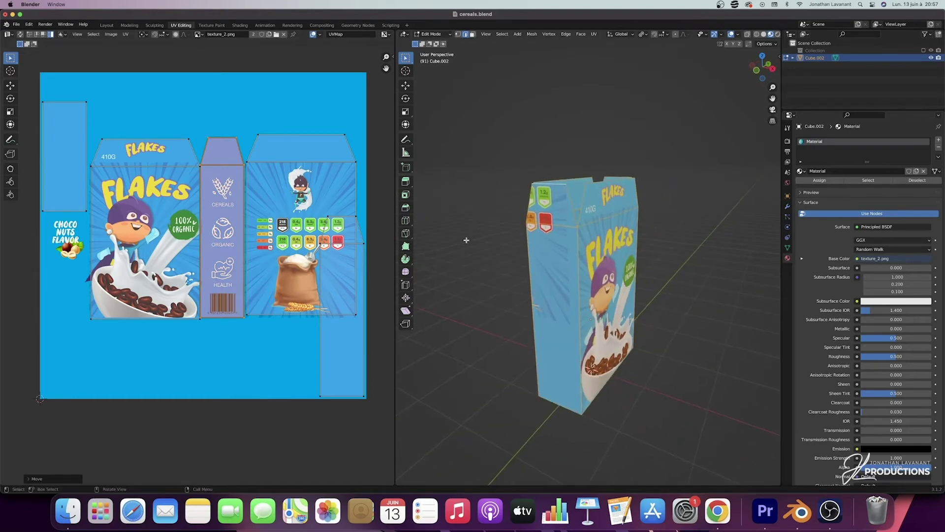
# Move the remaining narrow side UV island onto the Choco Nuts Flavor artwork beside the front panel.
pyautogui.click(360, 246)
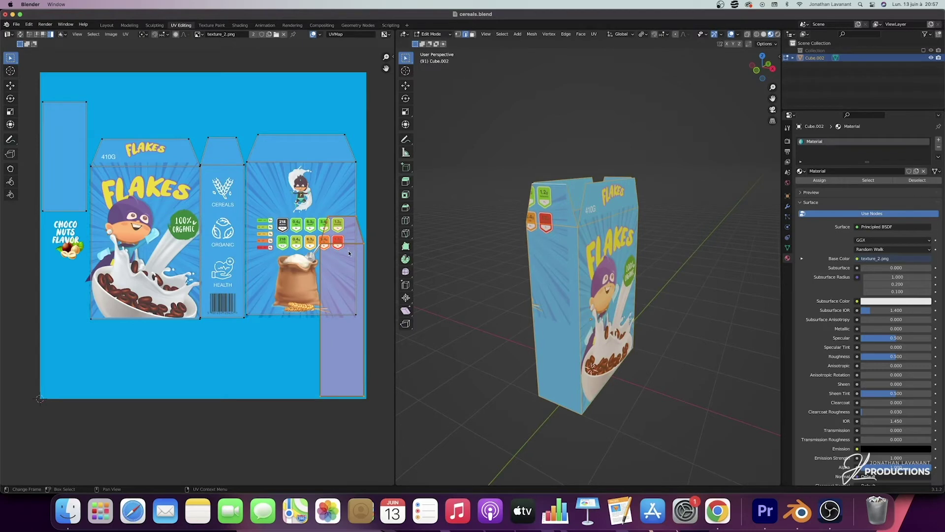
pyautogui.press('g')
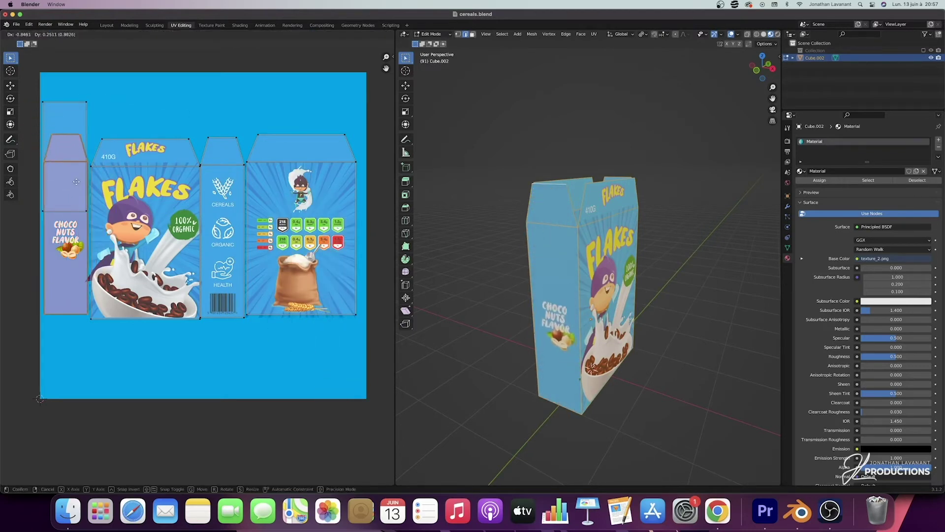
pyautogui.click(74, 190)
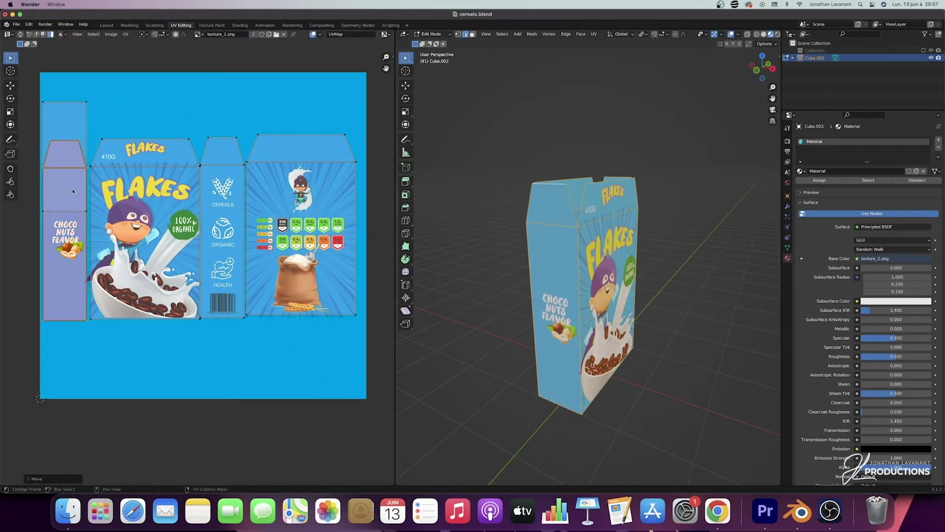
# Rotate the box bottom's rectangular UV island by 90 degrees and place it on the plain blue area below the front panel.
pyautogui.click(85, 111)
pyautogui.moveTo(463, 278); pyautogui.dragTo(608, 269, button='middle')
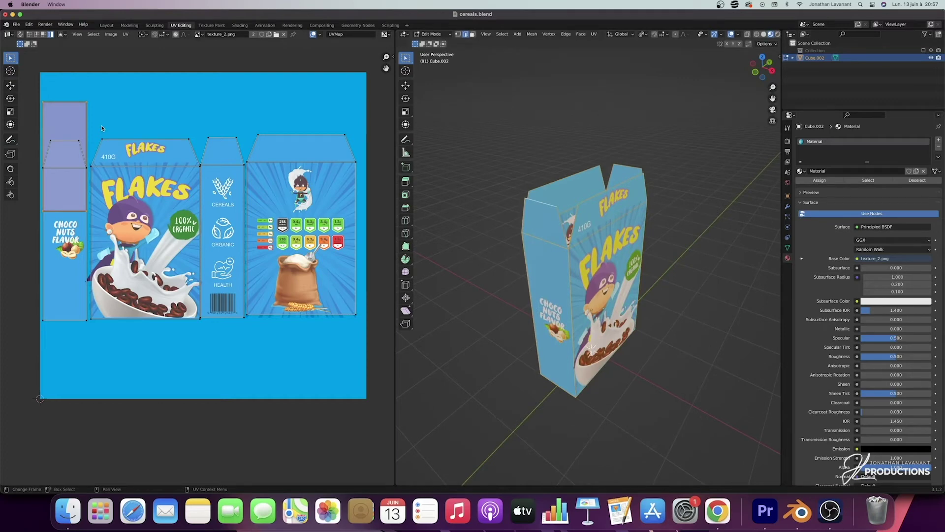
pyautogui.write('r90')
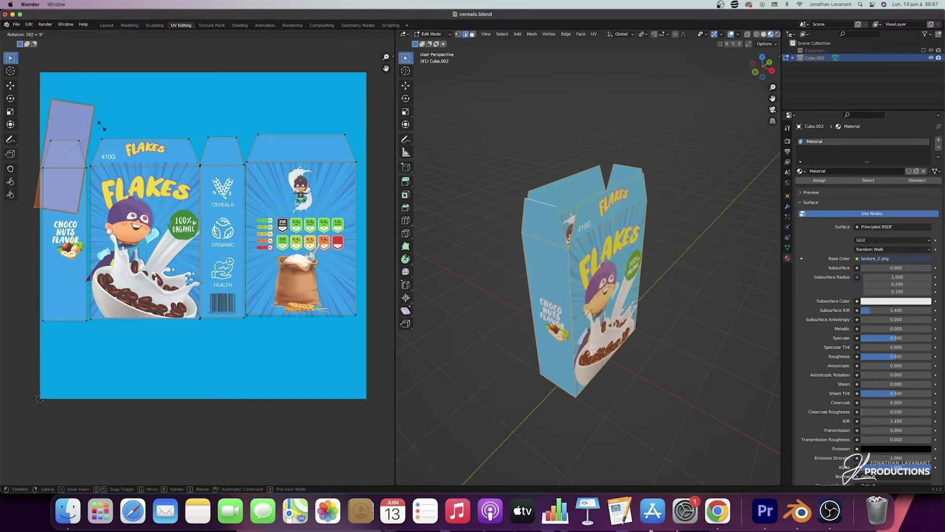
pyautogui.press('Return')
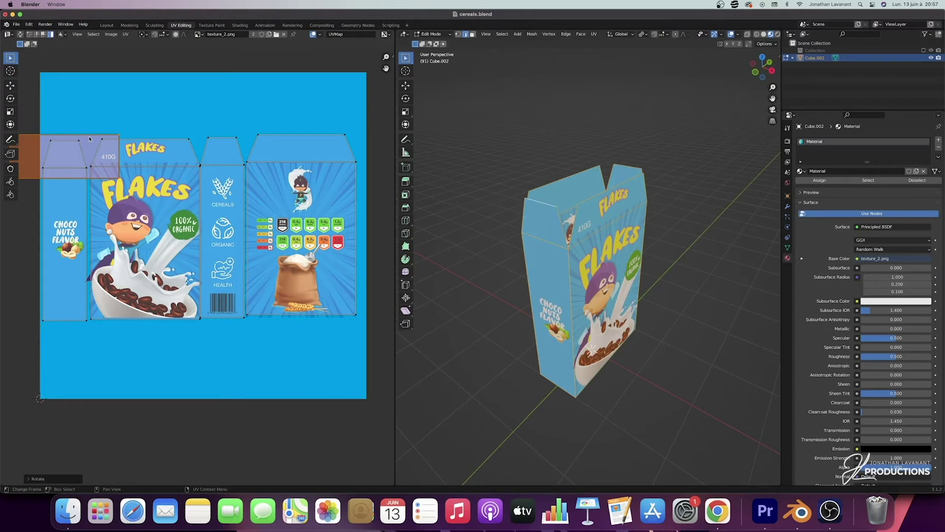
pyautogui.press('g')
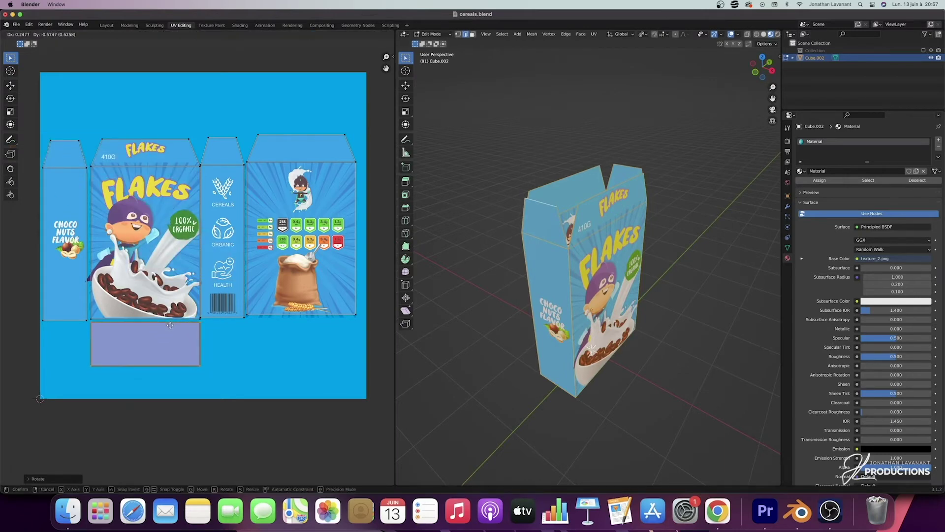
pyautogui.click(170, 325)
pyautogui.moveTo(492, 276); pyautogui.dragTo(428, 278, button='middle')
pyautogui.scroll(1, 251, 173)
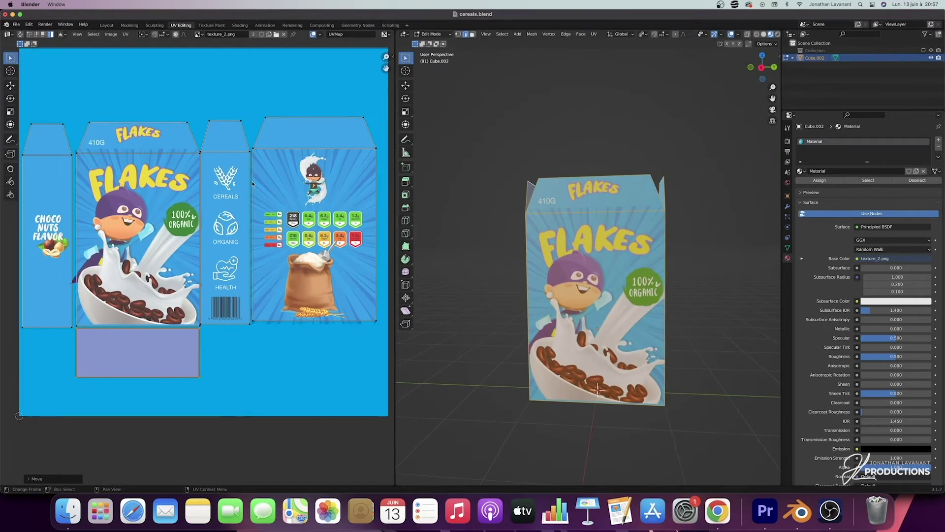
# Scale the back and front UV islands slightly so their edges fit the artwork panels.
pyautogui.click(326, 151)
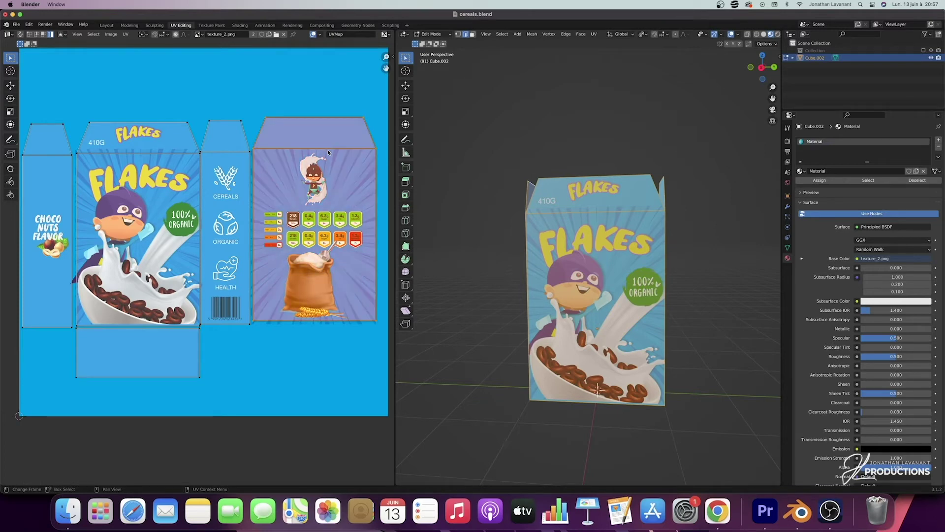
pyautogui.press('s')
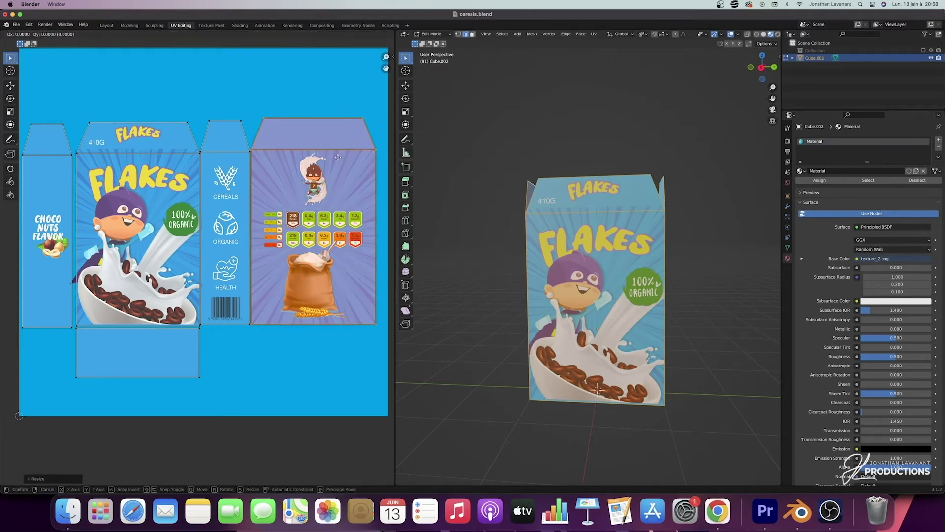
pyautogui.press('Escape')
pyautogui.click(168, 170)
pyautogui.press('s')
pyautogui.click(169, 165)
# Fit the Cereals side UV island between the front and back islands and align the back island beside it.
pyautogui.click(245, 171)
pyautogui.moveTo(245, 171); pyautogui.dragTo(246, 172)
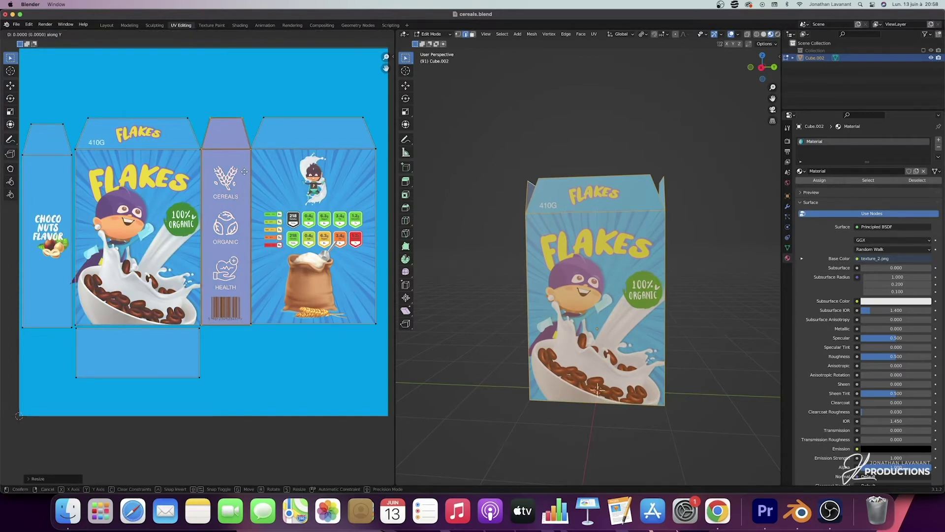
pyautogui.moveTo(309, 163); pyautogui.dragTo(308, 160)
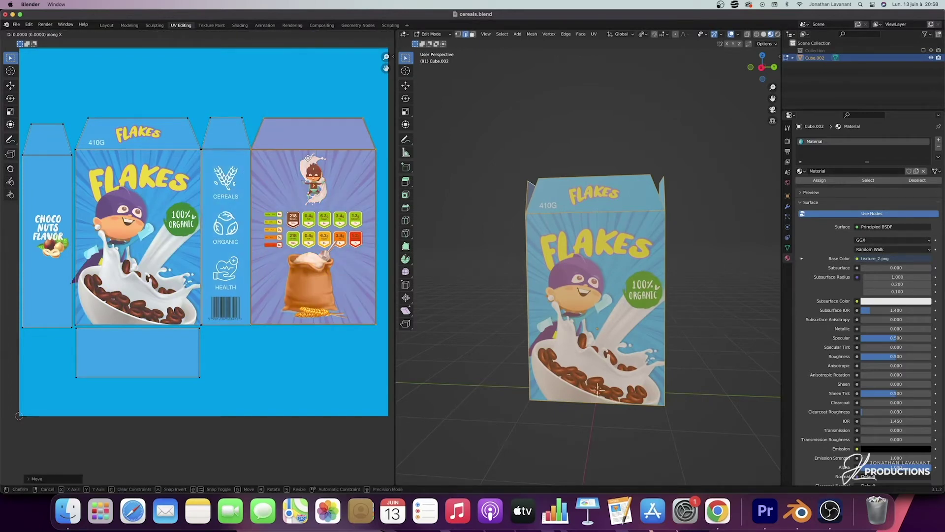
# Scale the Choco Nuts Flavor side UV island and move it flush against the front island, level with its edges.
pyautogui.click(48, 276)
pyautogui.press('s')
pyautogui.click(102, 230)
pyautogui.press('g')
pyautogui.press('y')
pyautogui.press('x')
pyautogui.click(107, 229)
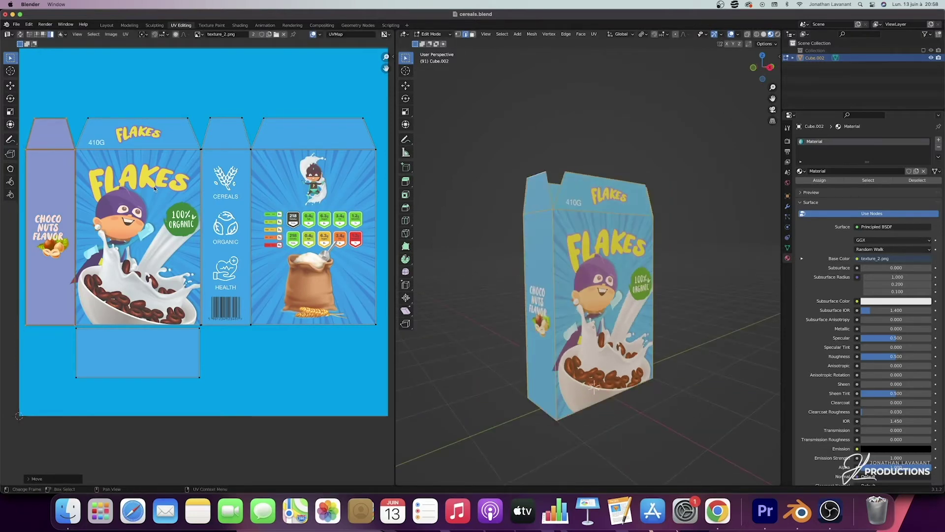
# Return to Object Mode and inspect the texture alignment on the front, back and sides of the box.
pyautogui.hscroll(-10, 556, 256)
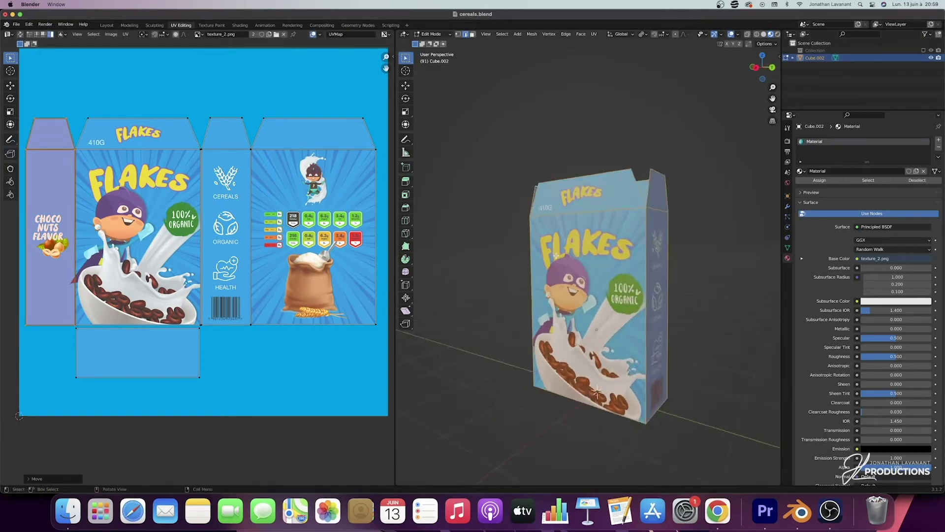
pyautogui.press('Tab')
pyautogui.hscroll(-15, 590, 270)
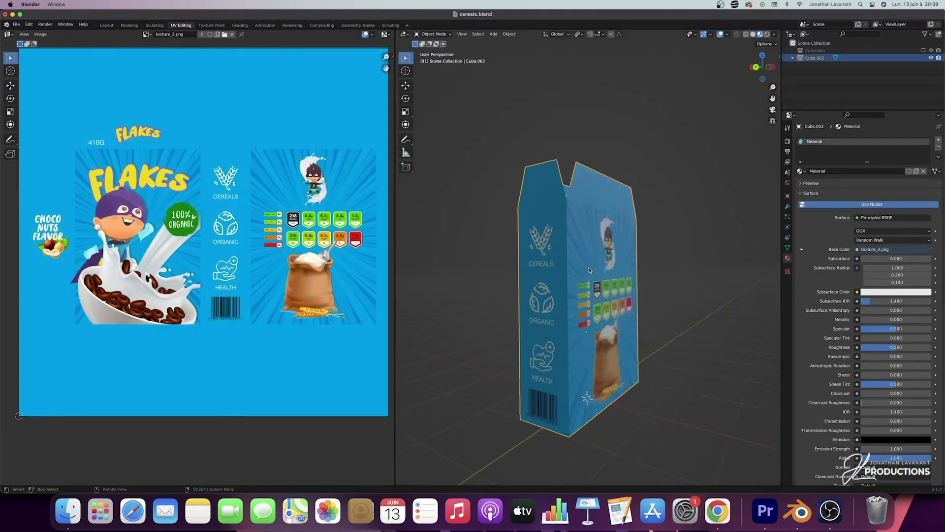
pyautogui.hscroll(-15, 589, 270)
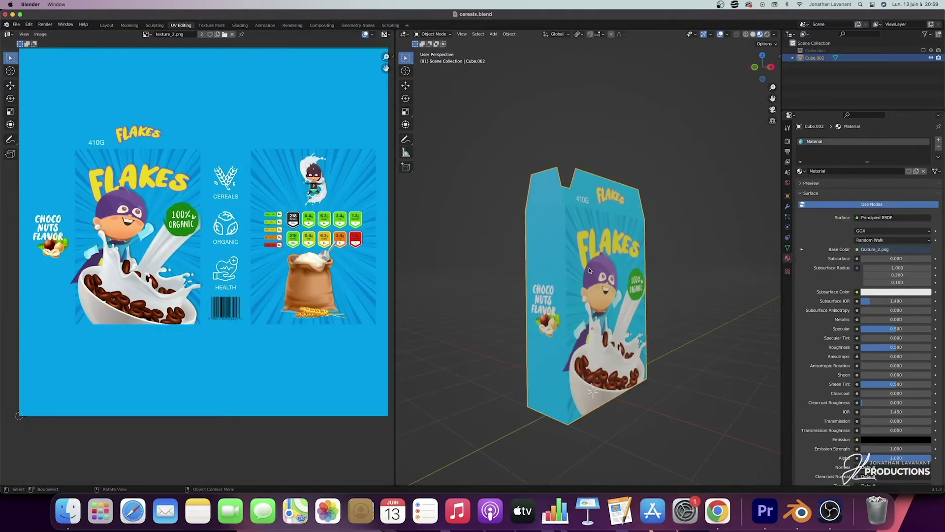
pyautogui.hscroll(-5, 590, 270)
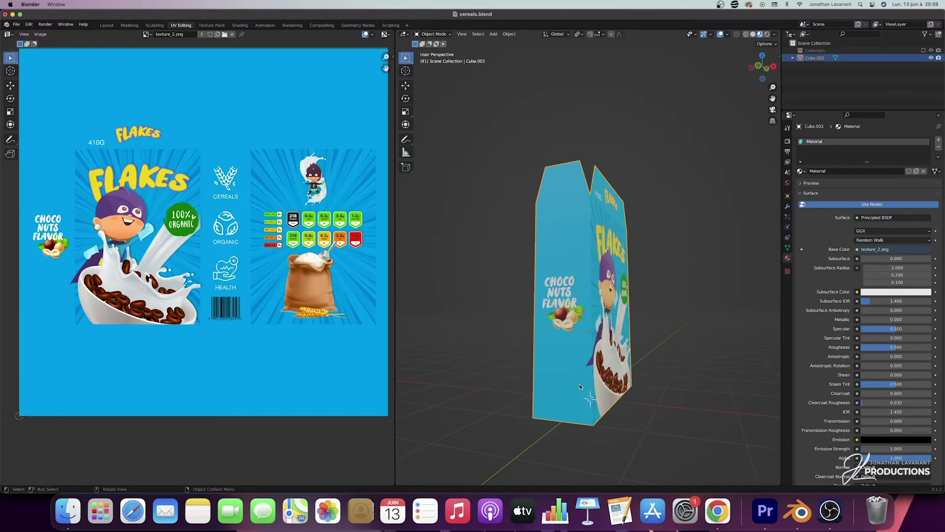
pyautogui.hscroll(-5, 589, 361)
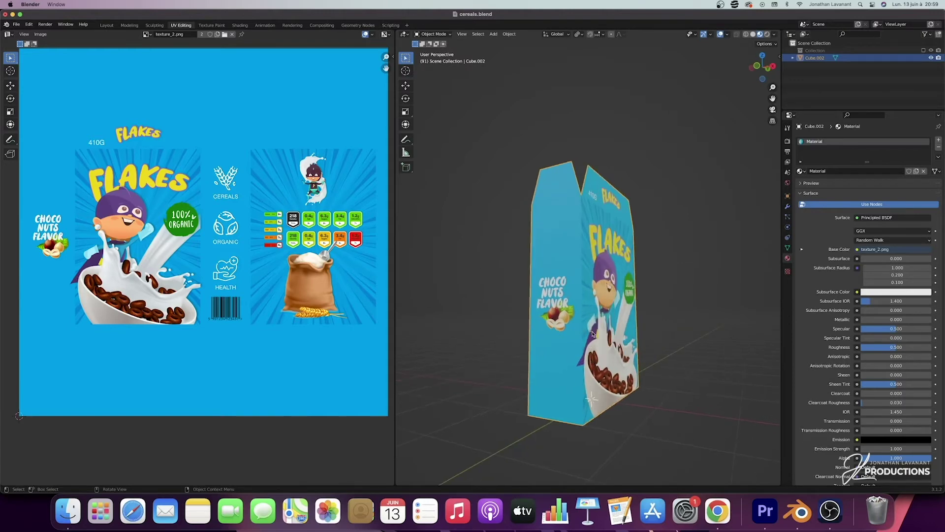
pyautogui.hscroll(-5, 593, 333)
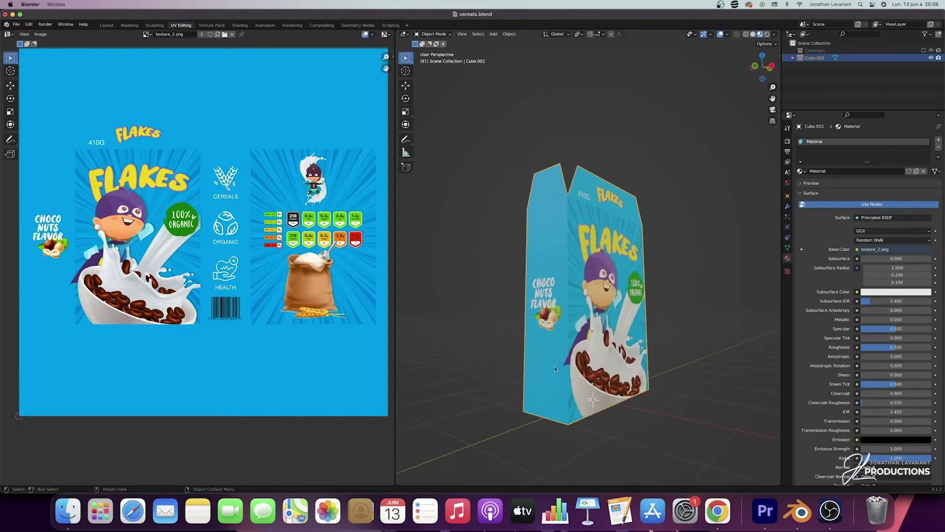
# Switch to the Layout workspace and display the box in wireframe shading.
pyautogui.hscroll(5, 555, 369)
pyautogui.hscroll(-5, 571, 342)
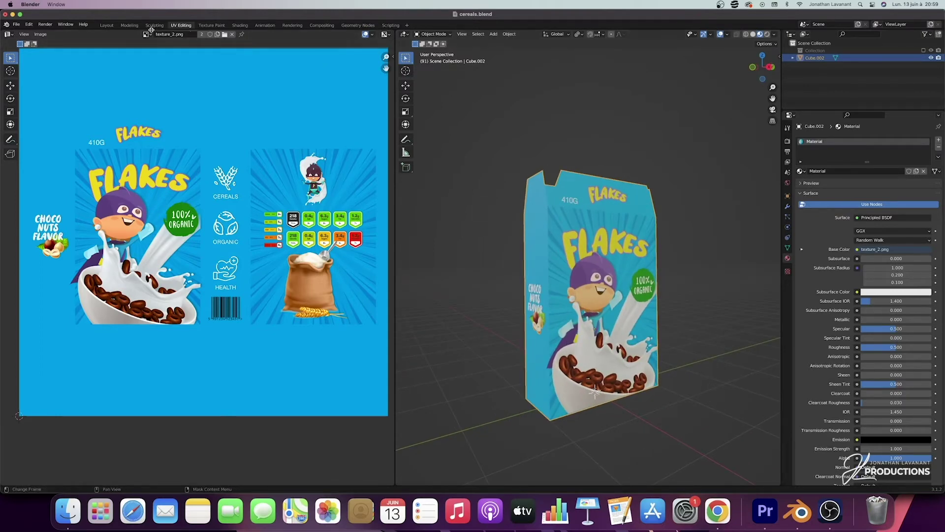
pyautogui.click(107, 25)
pyautogui.moveTo(407, 227); pyautogui.dragTo(577, 177, button='middle')
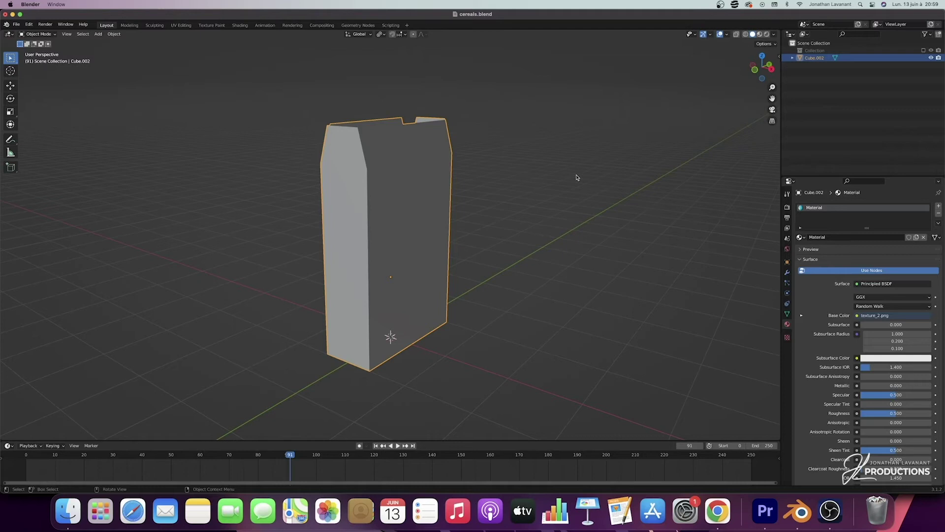
pyautogui.moveTo(773, 85); pyautogui.dragTo(737, 63)
pyautogui.click(745, 35)
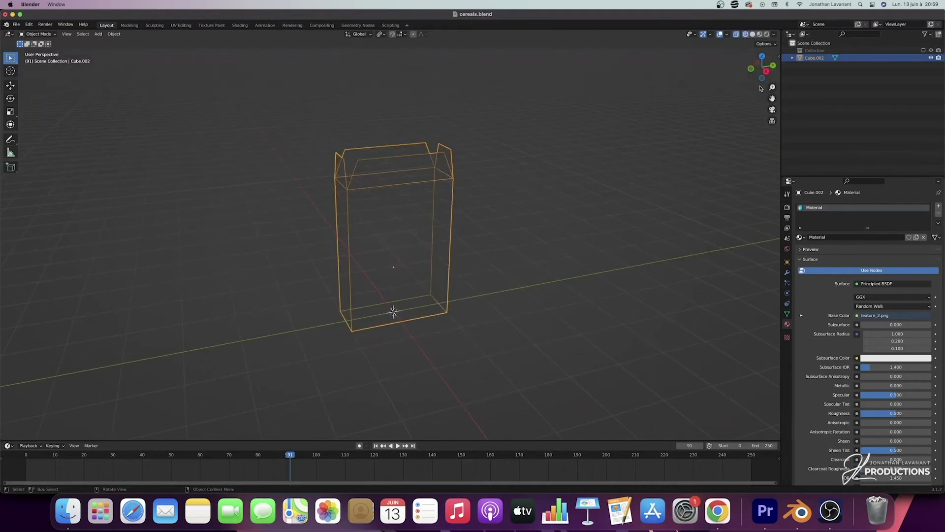
# Add an armature at the box's base in right orthographic view and scale its bone down to about half size.
pyautogui.click(767, 72)
pyautogui.scroll(2, 773, 89)
pyautogui.scroll(2, 422, 350)
pyautogui.hotkey('shift', 'a')
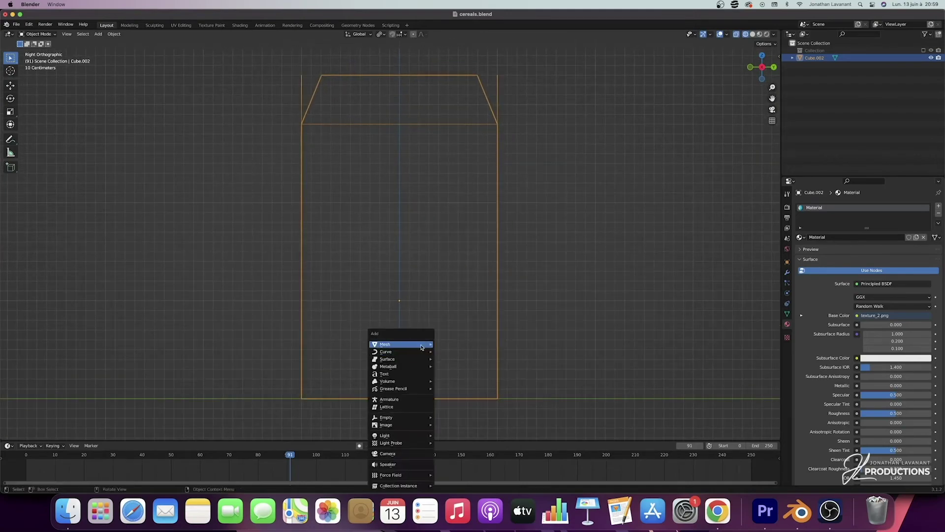
pyautogui.click(408, 400)
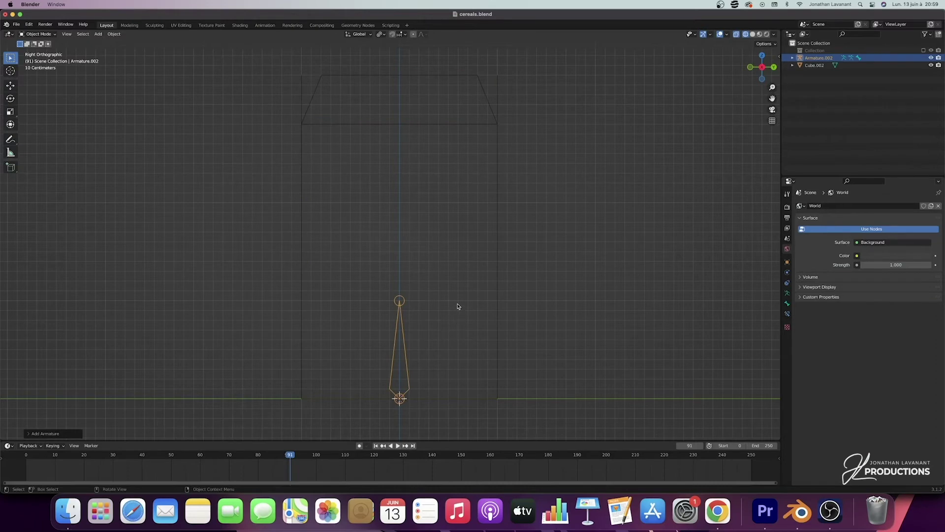
pyautogui.press('s')
pyautogui.click(433, 347)
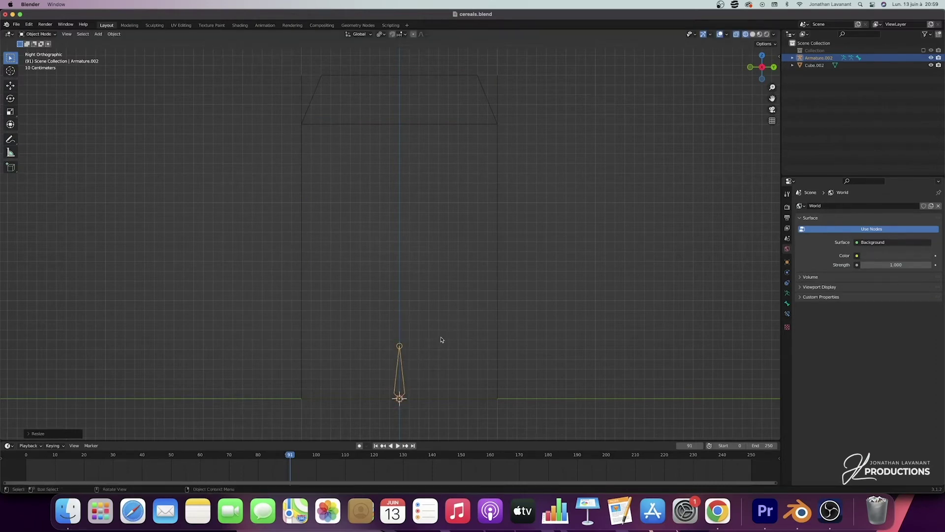
# Raise the armature along Z to the flap fold line and scale it down to match the flap height.
pyautogui.press('g')
pyautogui.press('z')
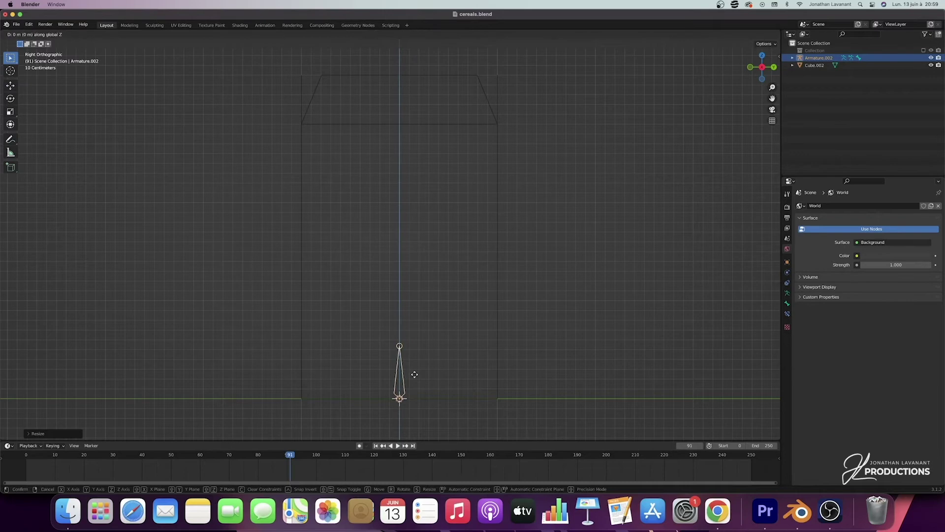
pyautogui.click(422, 99)
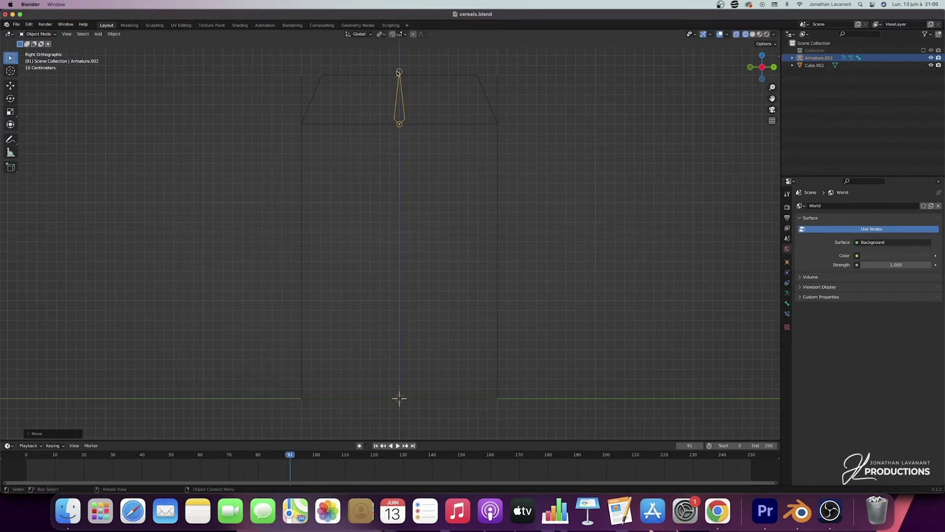
pyautogui.press('s')
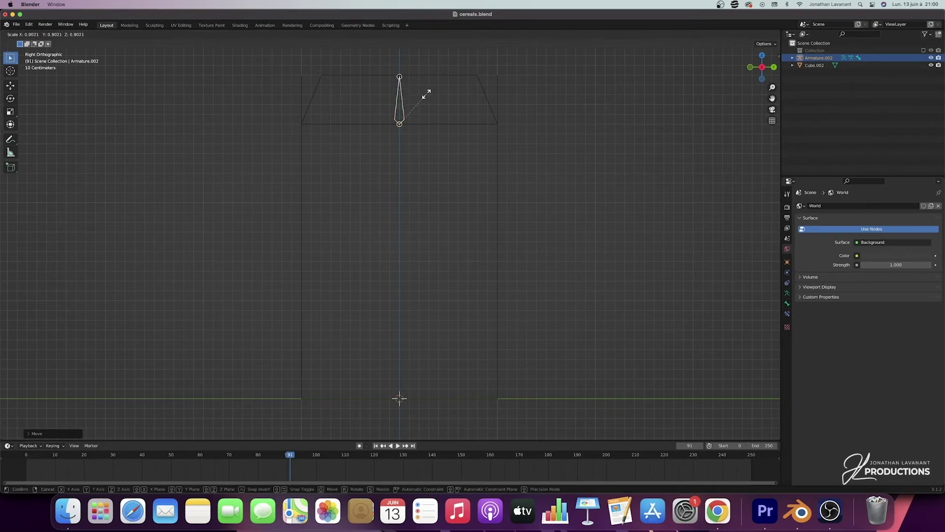
pyautogui.click(427, 93)
# In top orthographic view, move the armature along Y onto the box's narrow side at negative Y.
pyautogui.moveTo(429, 95); pyautogui.dragTo(427, 107, button='middle')
pyautogui.click(761, 59)
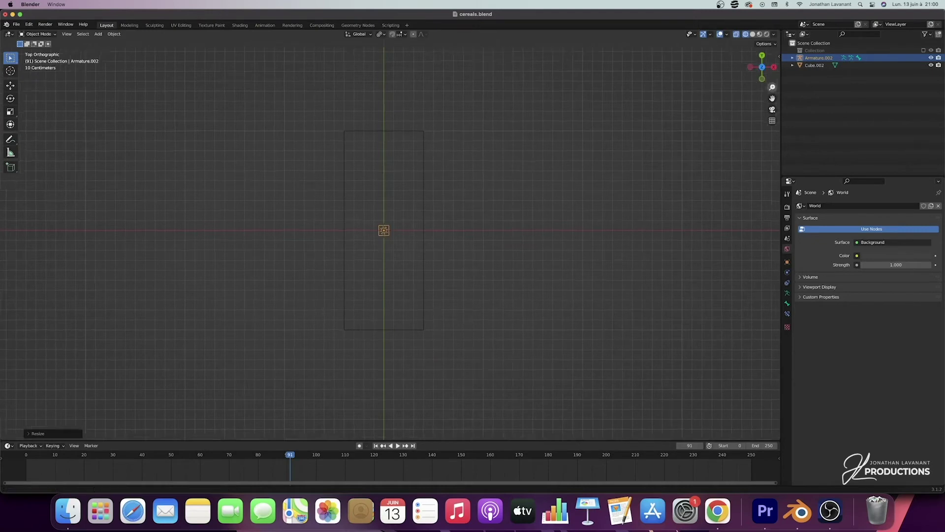
pyautogui.press('g')
pyautogui.press('y')
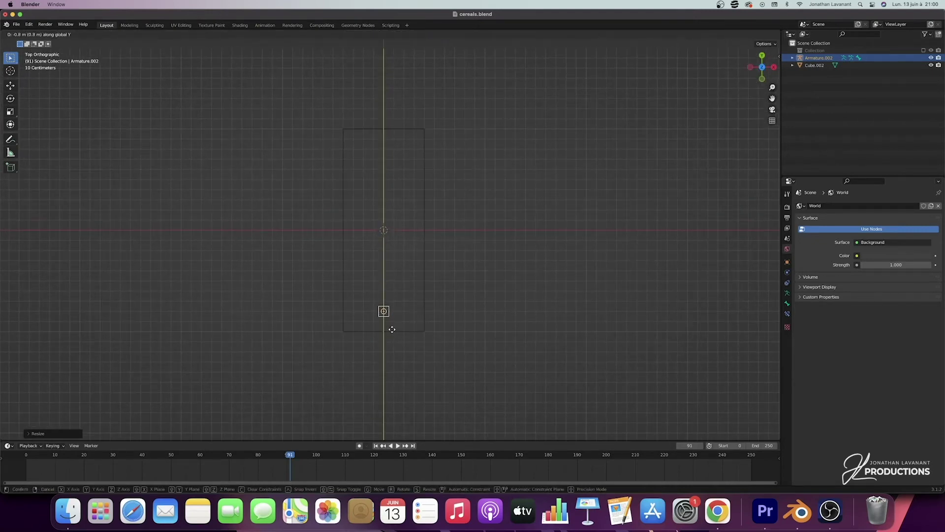
pyautogui.click(391, 350)
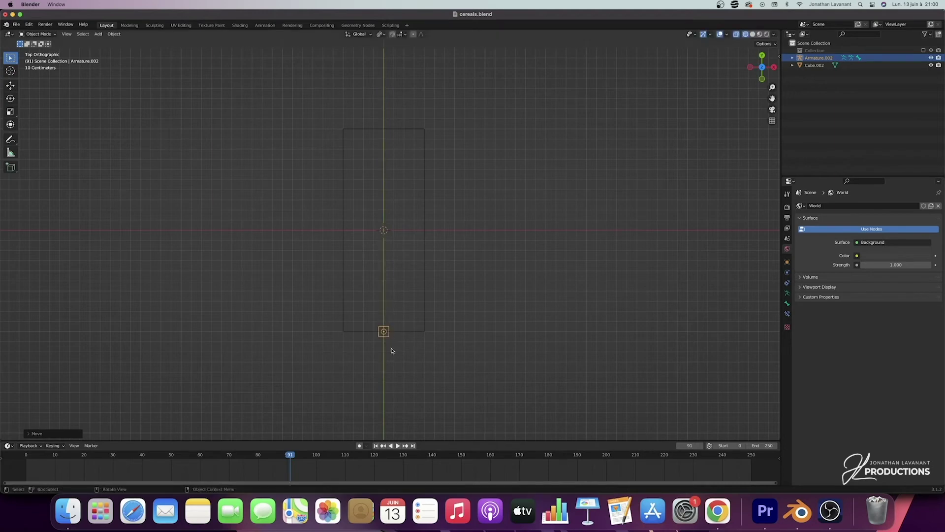
pyautogui.click(388, 334)
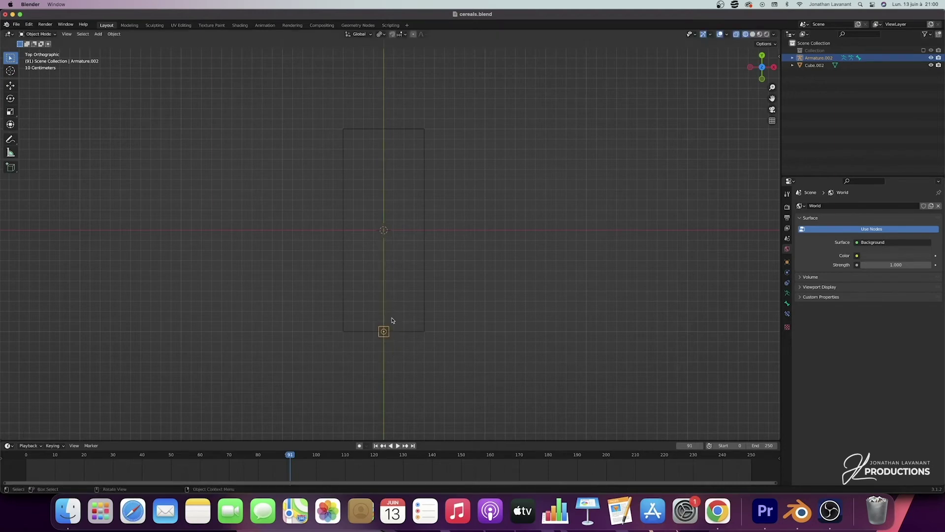
# In Edit Mode, duplicate the bone 2 m along Y onto the opposite narrow side.
pyautogui.press('Tab')
pyautogui.click(391, 334)
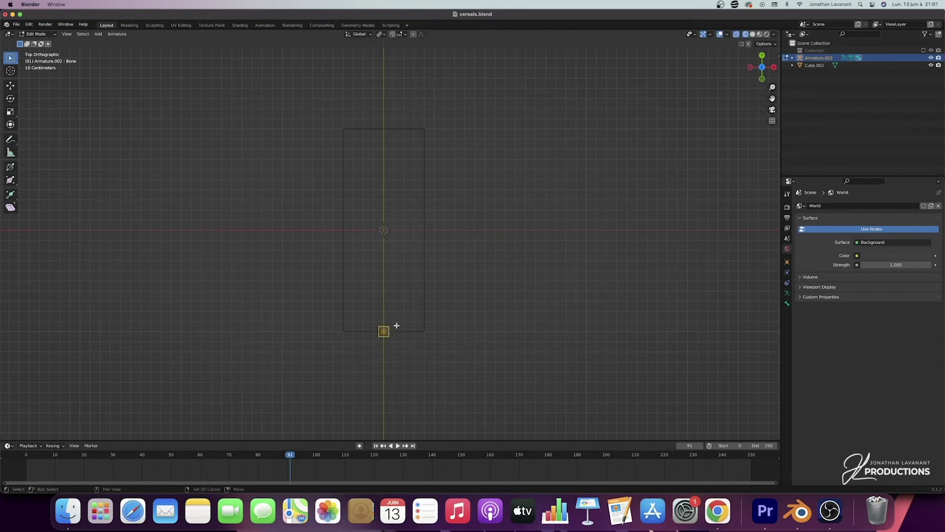
pyautogui.press('e')
pyautogui.press('y')
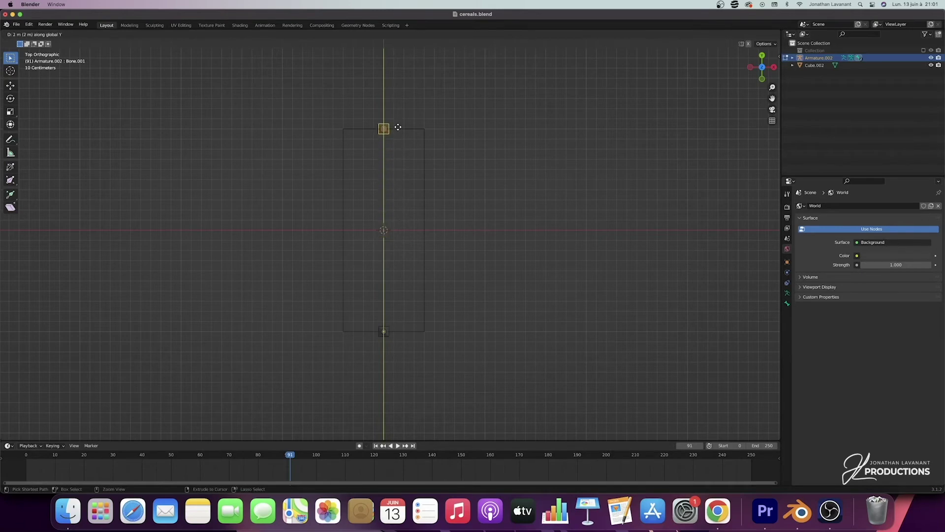
pyautogui.click(397, 127)
# Duplicate the bone back to the box's centre along Y and shift it along X onto the wide side at negative X.
pyautogui.press('shift')
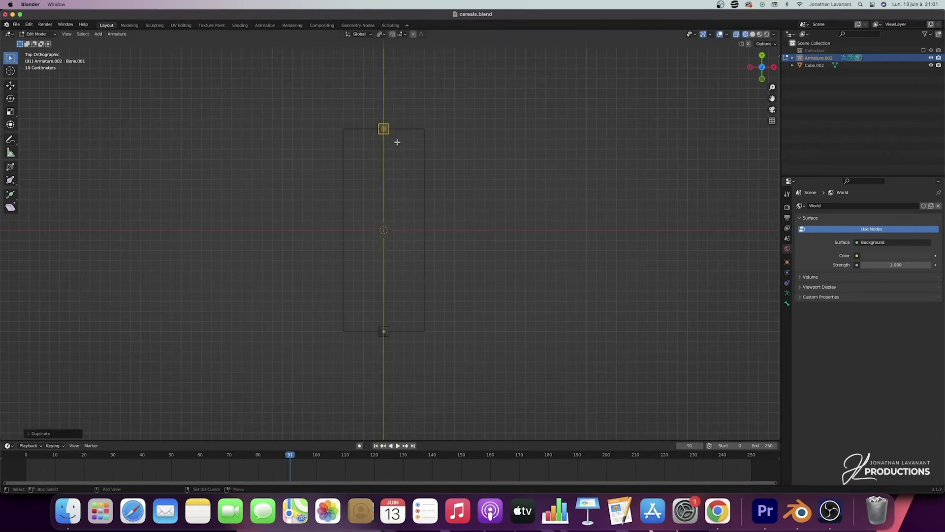
pyautogui.press('e')
pyautogui.press('y')
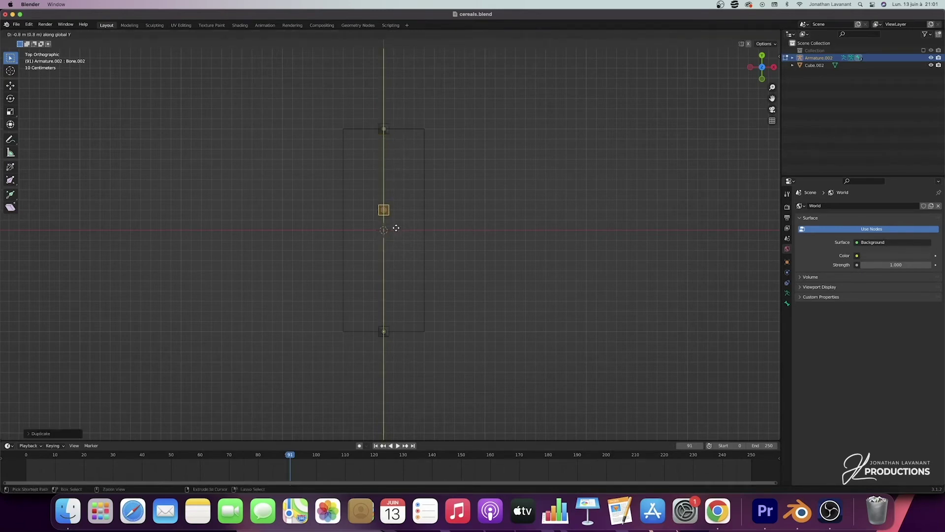
pyautogui.click(395, 240)
pyautogui.press('e')
pyautogui.press('x')
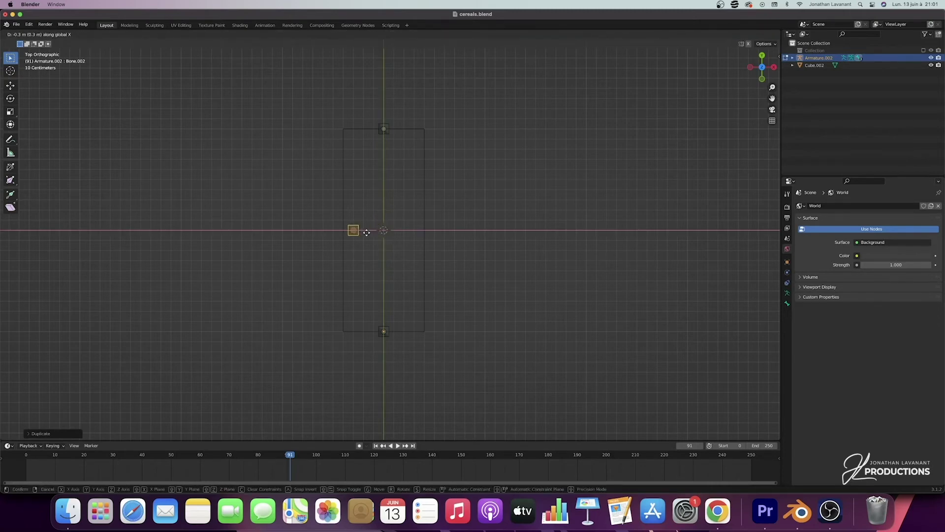
pyautogui.click(358, 232)
# Duplicate that bone along X onto the opposite wide side and return to Object Mode.
pyautogui.press('shift')
pyautogui.hotkey('shift', 'd')
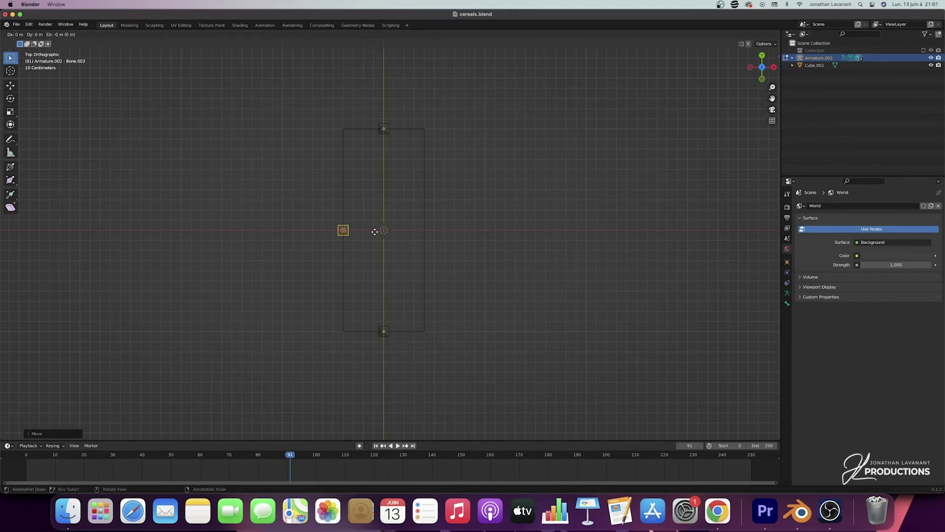
pyautogui.press('x')
pyautogui.press('ctrl')
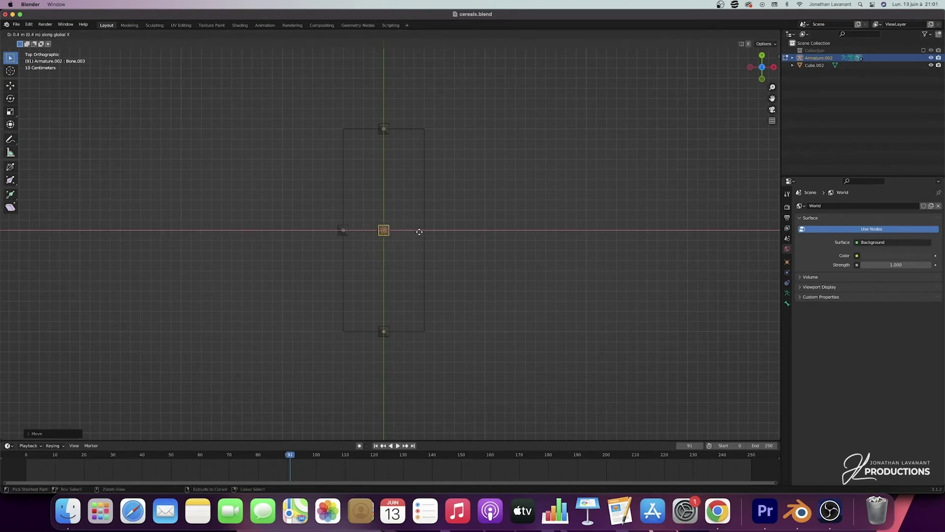
pyautogui.click(452, 230)
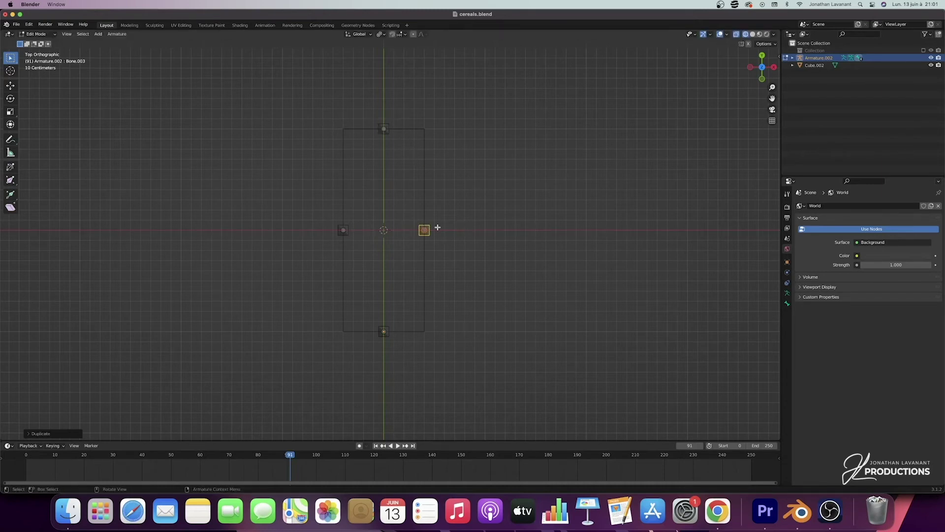
pyautogui.moveTo(366, 228); pyautogui.dragTo(366, 226, button='middle')
pyautogui.moveTo(335, 122); pyautogui.dragTo(331, 123, button='middle')
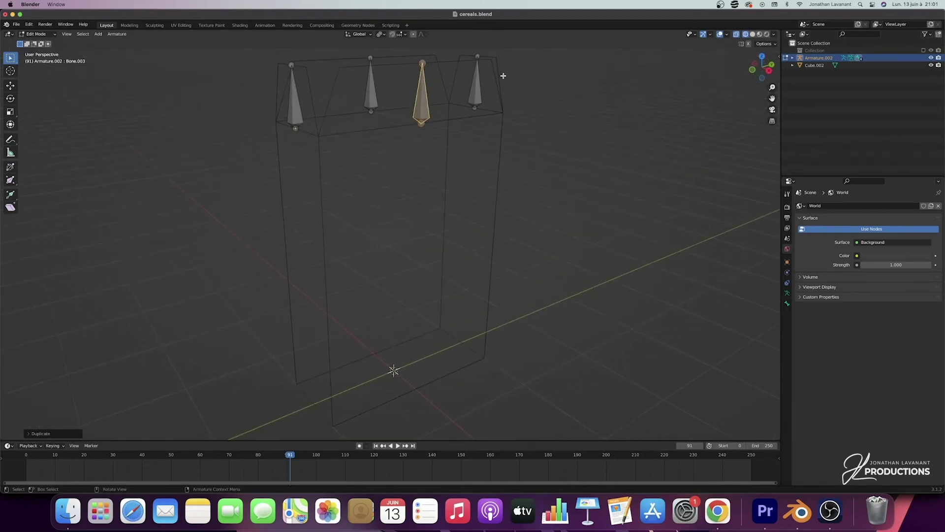
pyautogui.moveTo(772, 99); pyautogui.dragTo(802, 189)
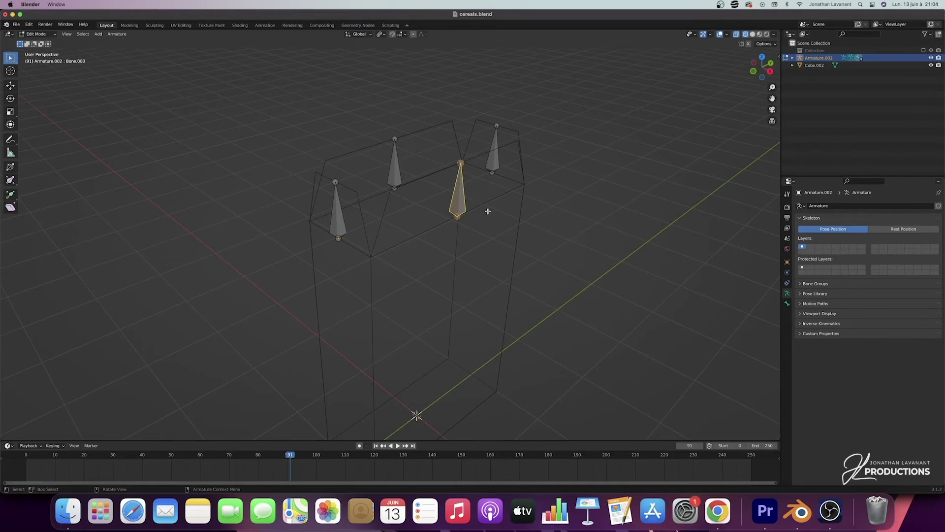
pyautogui.press('Tab')
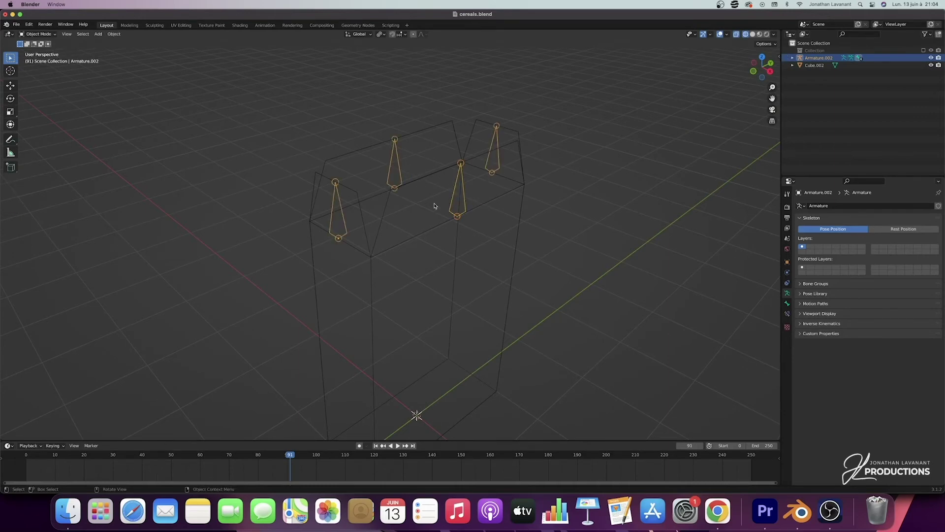
# Parent the box mesh to the armature using Armature Deform With Empty Groups and check the box's vertex groups.
pyautogui.click(497, 209)
pyautogui.moveTo(497, 209); pyautogui.dragTo(460, 186, button='middle')
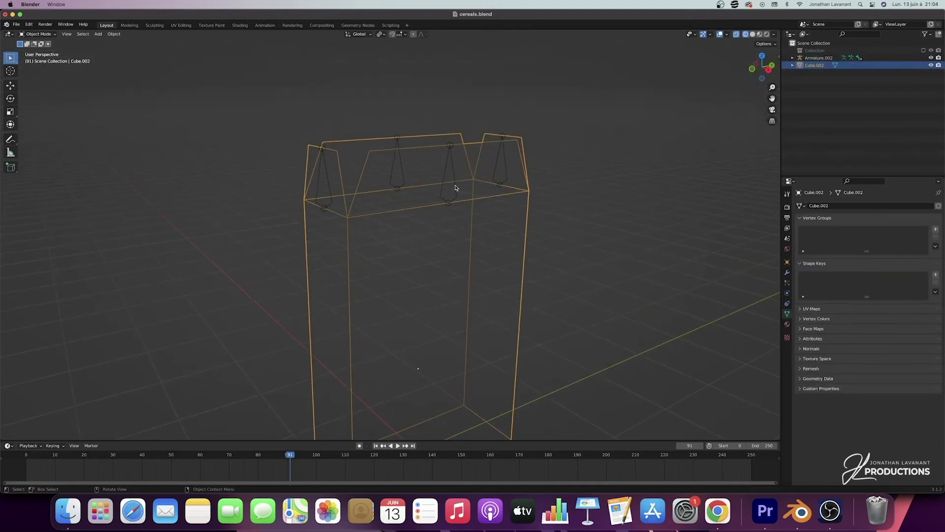
pyautogui.keyDown('shift'); pyautogui.click(456, 188); pyautogui.keyUp('shift')
pyautogui.moveTo(456, 188); pyautogui.dragTo(457, 188, button='middle')
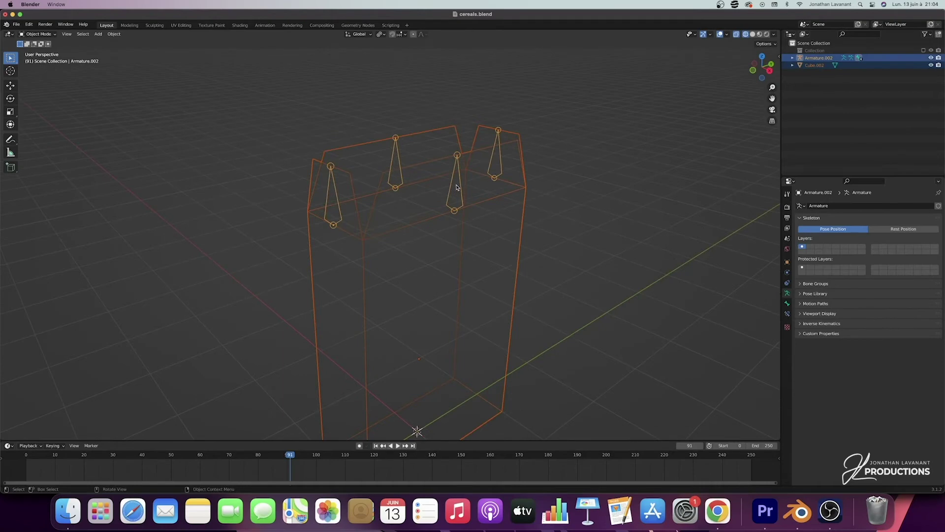
pyautogui.hotkey('ctrl', 'p')
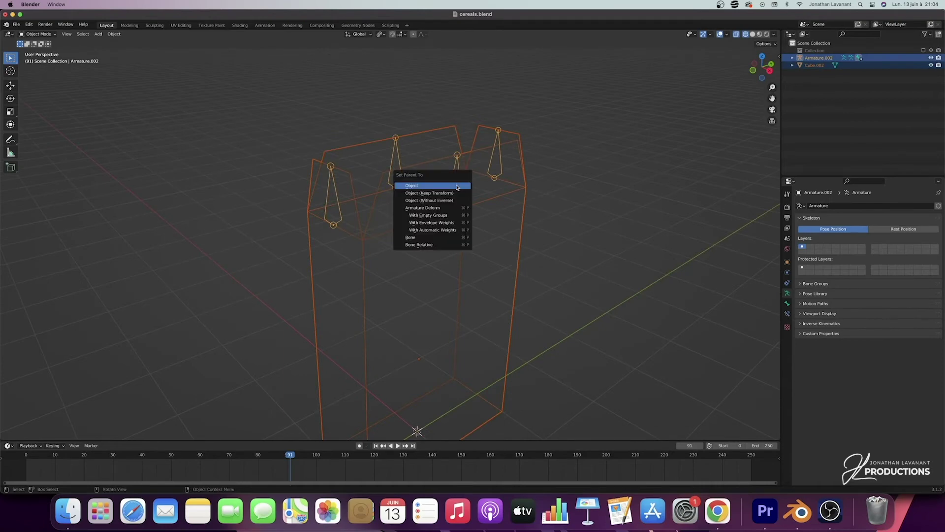
pyautogui.click(439, 217)
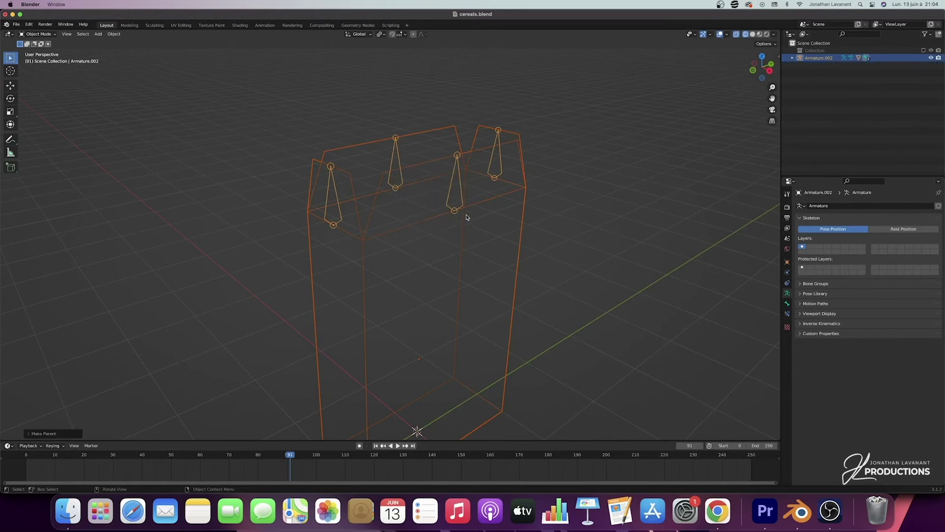
pyautogui.click(500, 198)
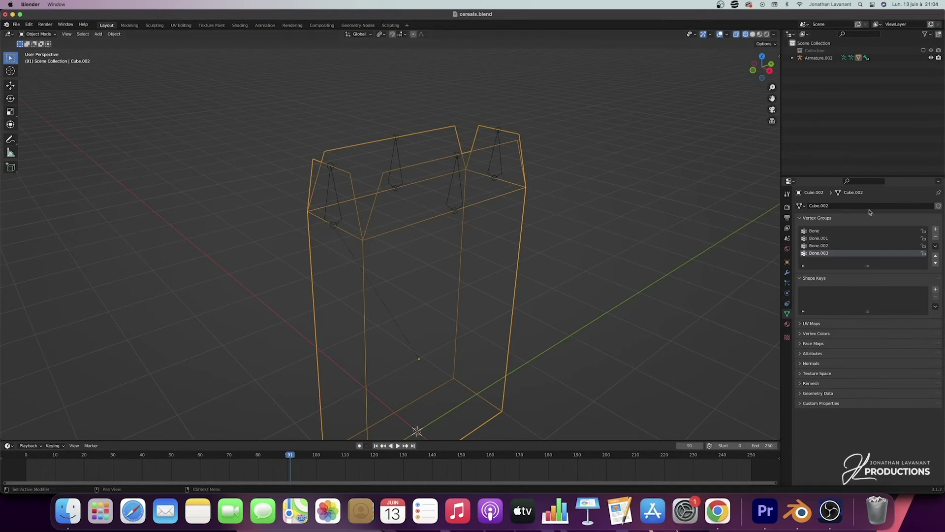
pyautogui.click(816, 234)
pyautogui.click(819, 239)
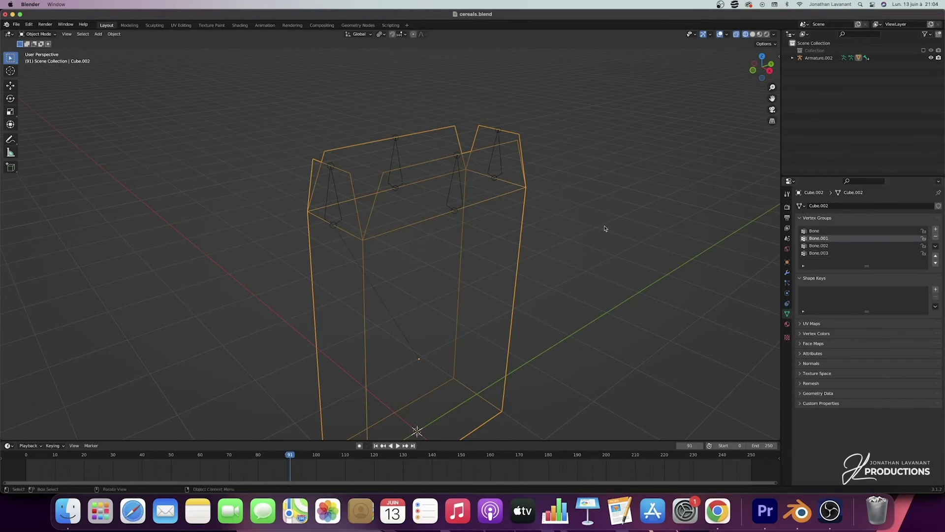
# In the armature's Edit Mode, rename the narrow-side bone at negative Y as gauche.
pyautogui.moveTo(435, 222); pyautogui.dragTo(436, 234, button='middle')
pyautogui.click(332, 205)
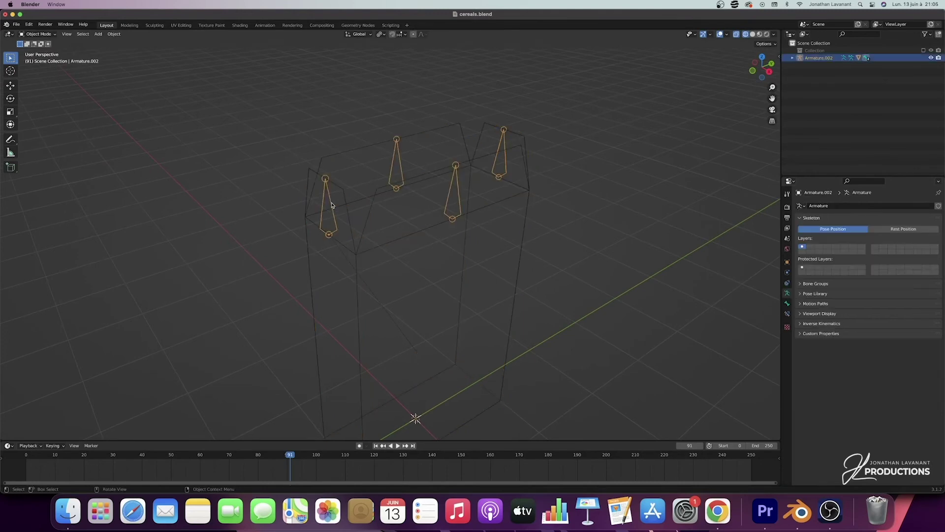
pyautogui.press('Tab')
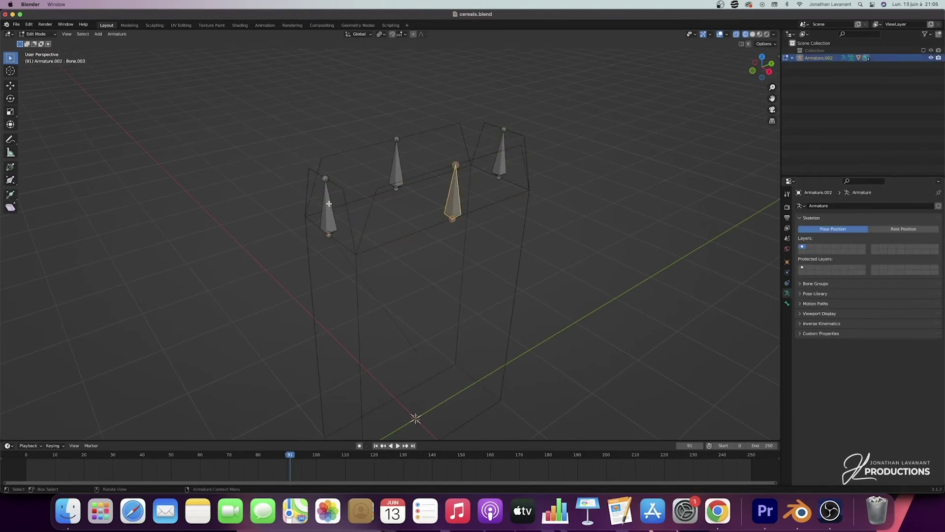
pyautogui.click(329, 204)
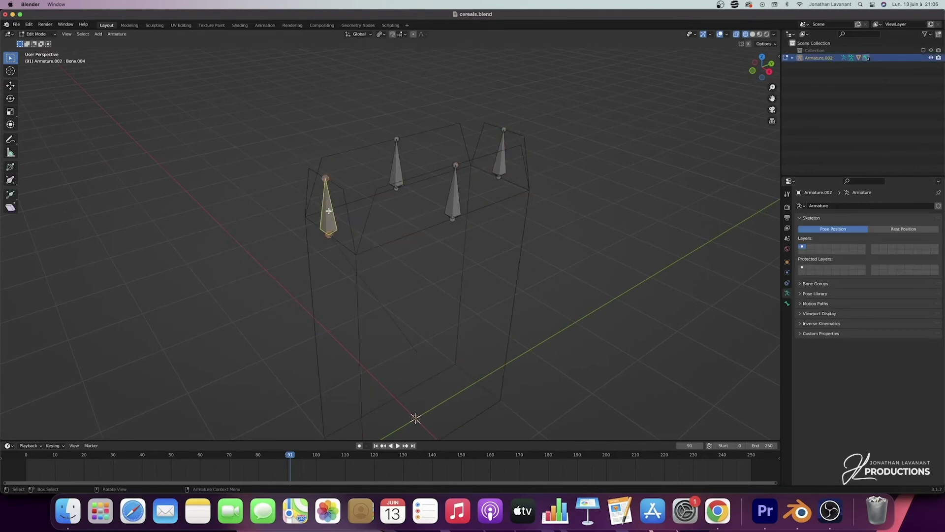
pyautogui.press('F2')
pyautogui.write('droite')
pyautogui.press('BackSpace')
pyautogui.press('BackSpace')
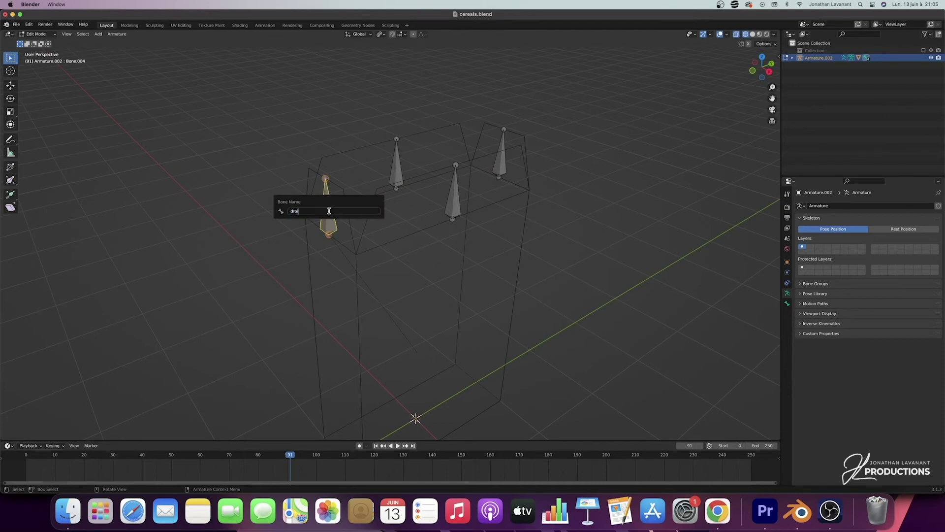
pyautogui.write('gauche')
pyautogui.press('Return')
# Rename the bone on the wide front side of the box as devant.
pyautogui.click(458, 196)
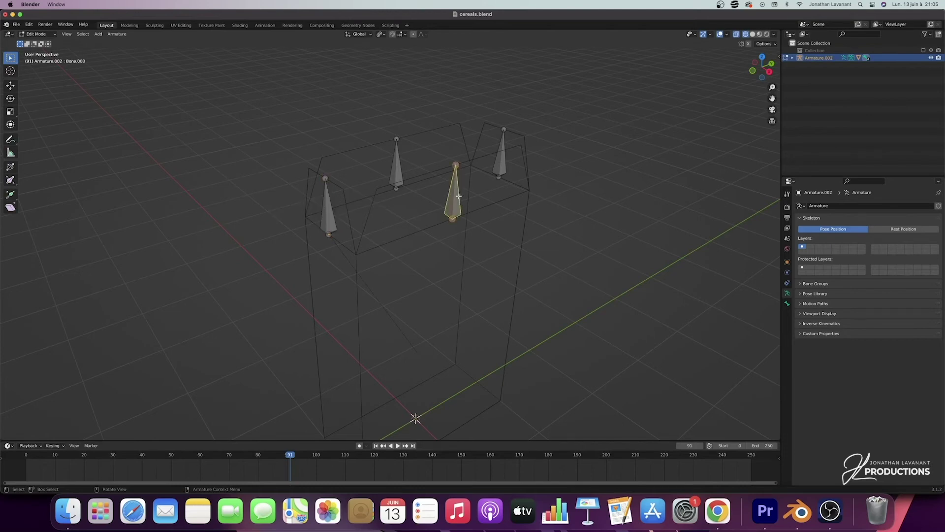
pyautogui.press('F2')
pyautogui.write('devant')
pyautogui.press('Return')
# Rename the bone on the narrow side at positive Y as droite.
pyautogui.click(501, 145)
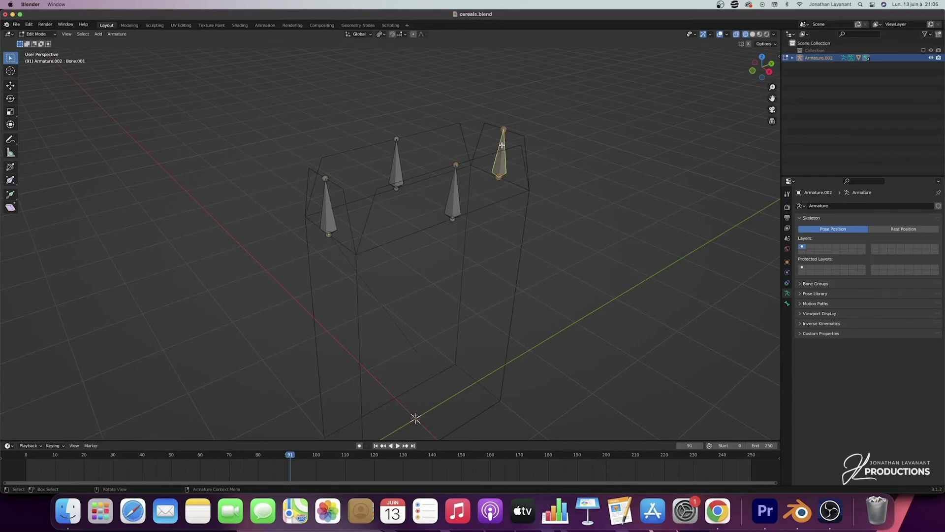
pyautogui.press('F2')
pyautogui.write('droite')
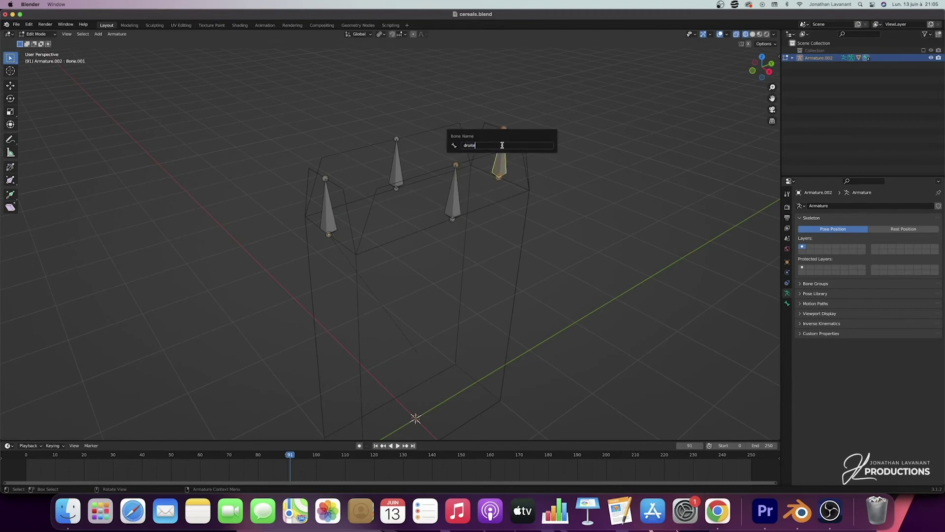
pyautogui.press('Return')
# Rename the remaining bone on the wide back side at negative X as derriere.
pyautogui.click(396, 155)
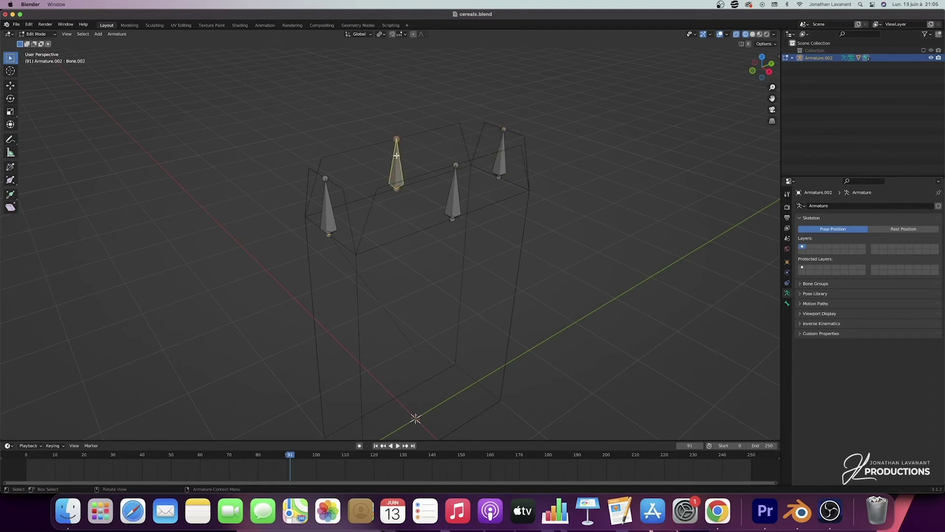
pyautogui.press('F2')
pyautogui.write('derriere')
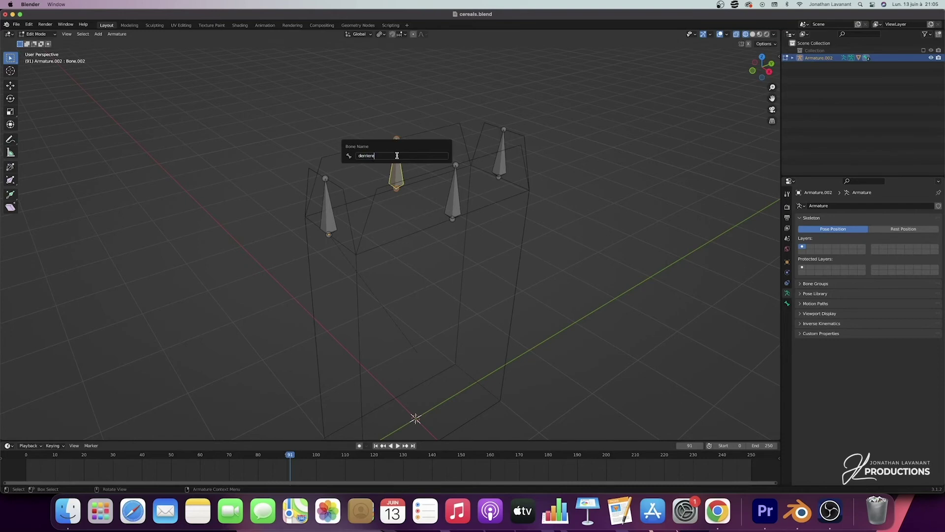
pyautogui.press('Return')
# Try rotating the devant bone in the armature's Edit Mode.
pyautogui.press('a')
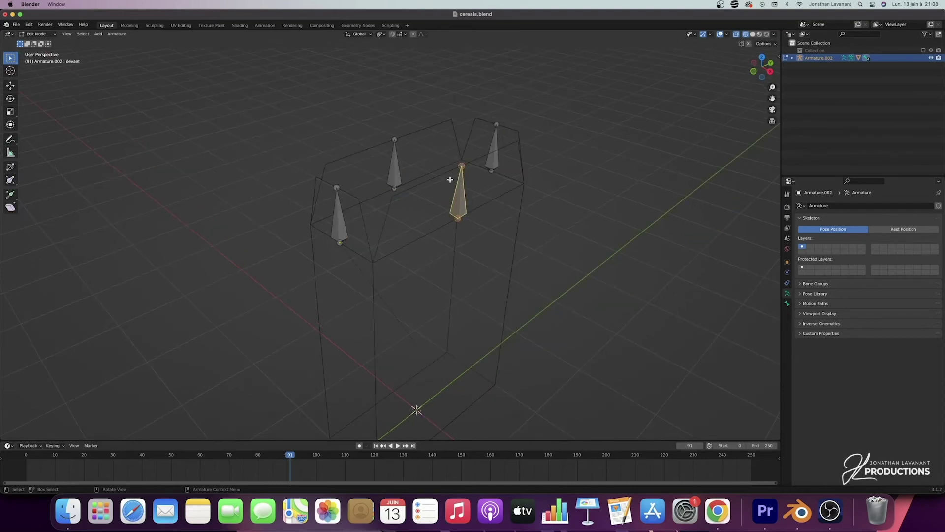
pyautogui.press('r')
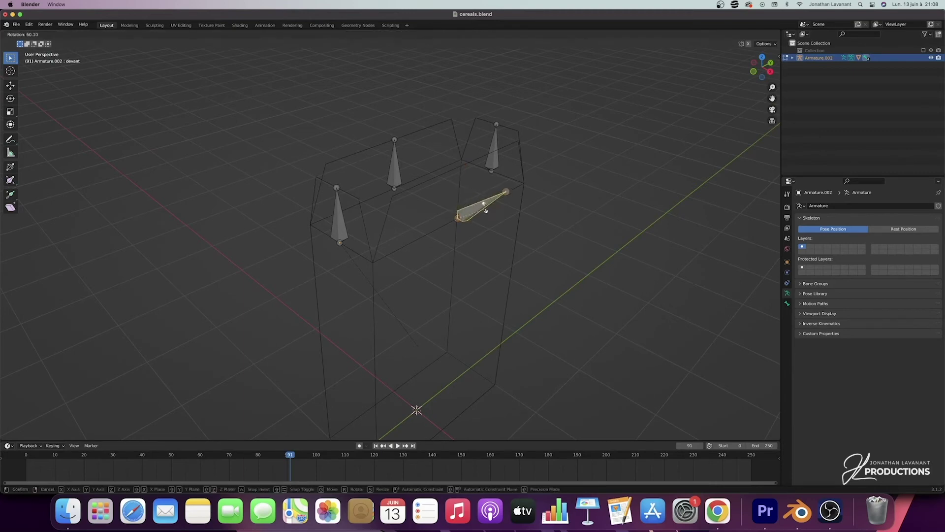
pyautogui.click(462, 192)
pyautogui.moveTo(463, 192); pyautogui.dragTo(436, 184, button='middle')
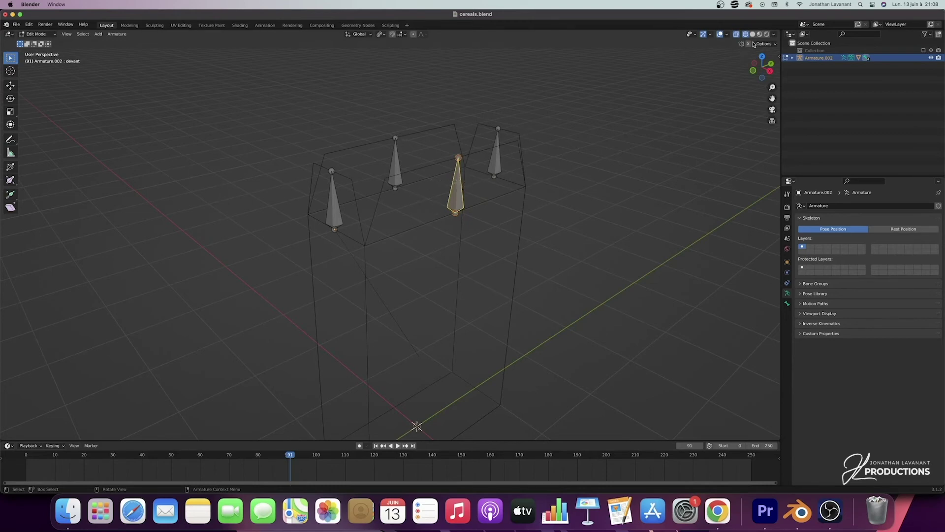
# Turn off X-ray and, in the box mesh's Edit Mode, assign the front wide flap's face to the devant vertex group.
pyautogui.click(736, 34)
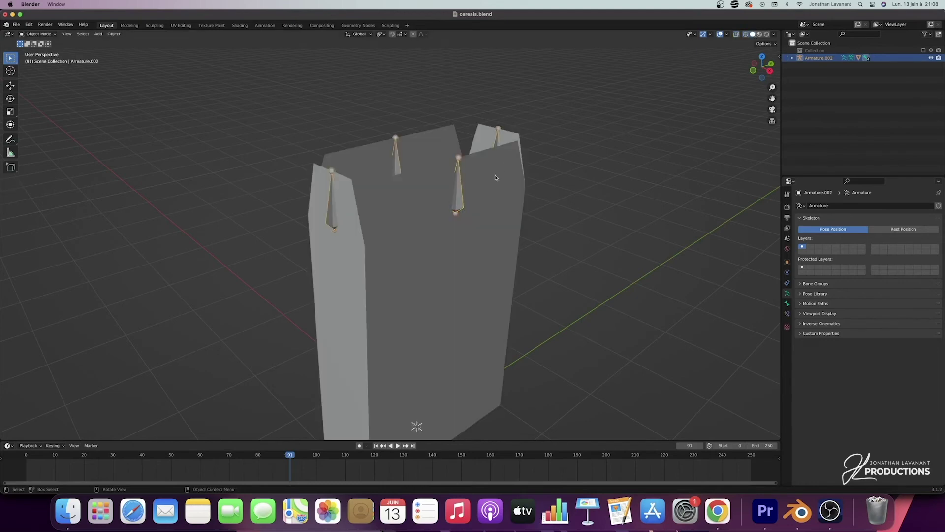
pyautogui.press('Tab')
pyautogui.click(494, 175)
pyautogui.press('Tab')
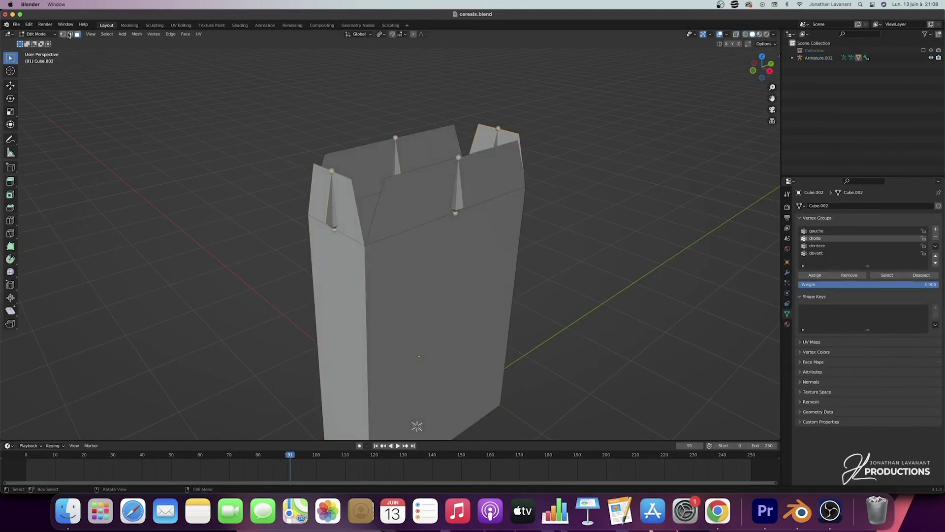
pyautogui.click(413, 196)
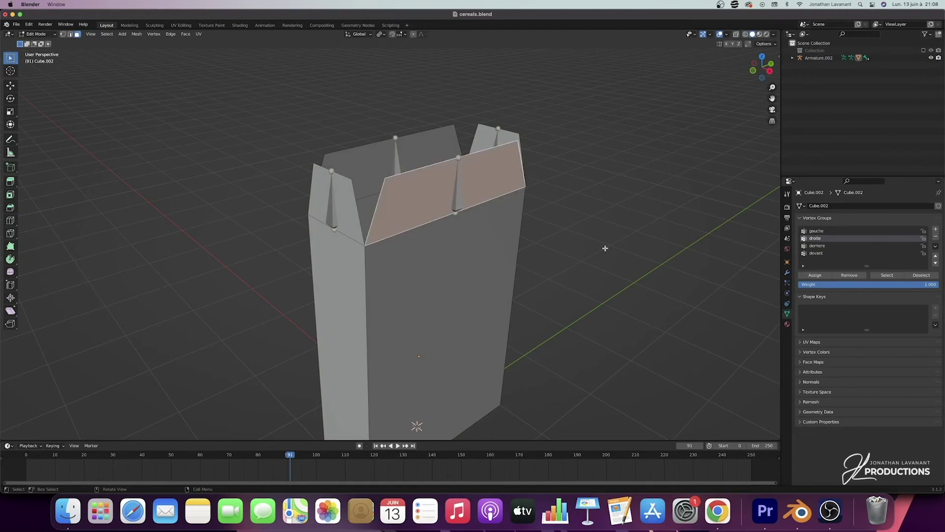
pyautogui.click(823, 253)
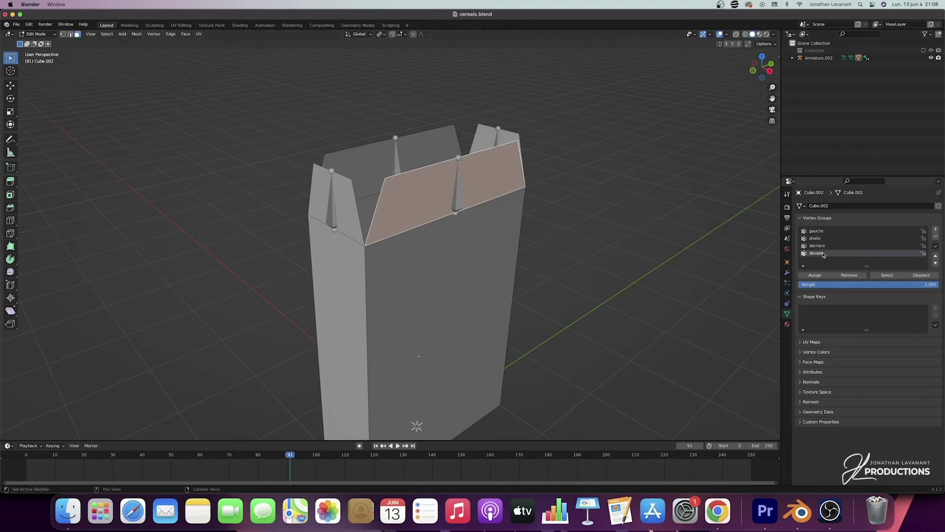
pyautogui.click(812, 277)
# Assign the narrow flap at positive Y to the droite vertex group, with no other faces selected.
pyautogui.moveTo(728, 247); pyautogui.dragTo(672, 225, button='middle')
pyautogui.hotkey('alt', 'a')
pyautogui.moveTo(525, 178); pyautogui.dragTo(539, 167, button='middle')
pyautogui.click(818, 239)
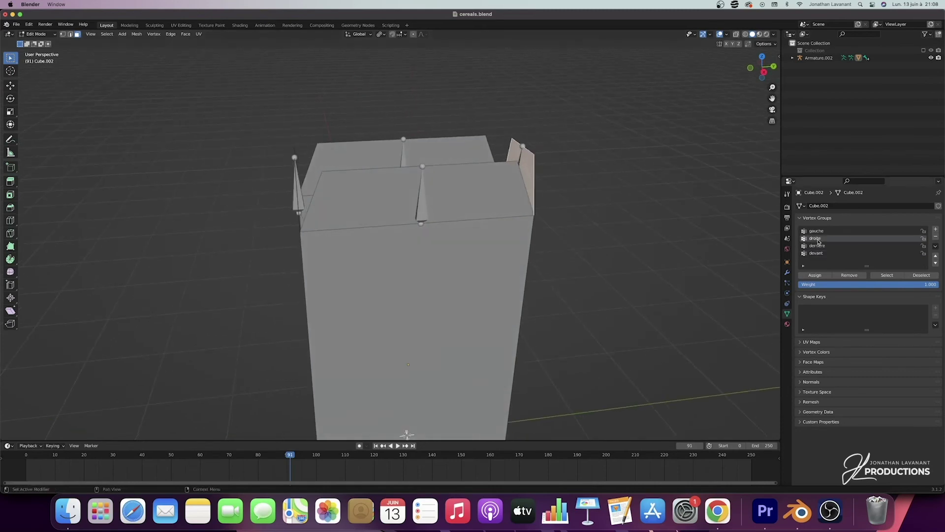
# Assign the back wide flap's face to the derriere vertex group.
pyautogui.click(437, 150)
pyautogui.moveTo(437, 150); pyautogui.dragTo(453, 146, button='middle')
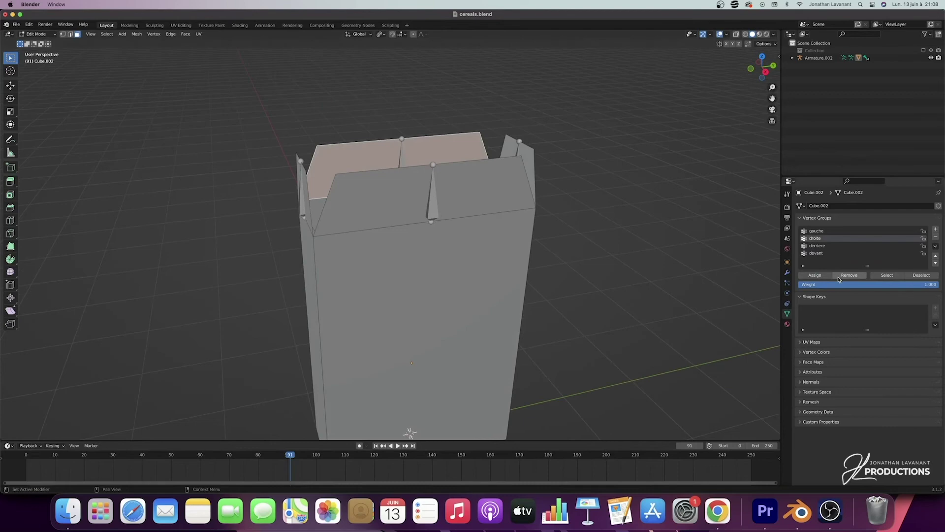
pyautogui.click(823, 245)
pyautogui.click(816, 275)
# Assign the narrow flap at negative Y to the gauche vertex group.
pyautogui.moveTo(236, 194); pyautogui.dragTo(255, 190, button='middle')
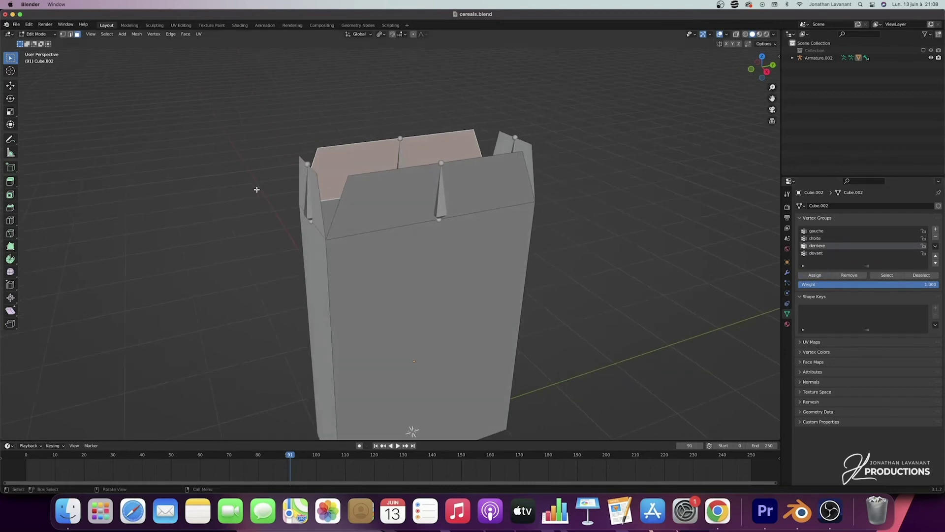
pyautogui.click(314, 192)
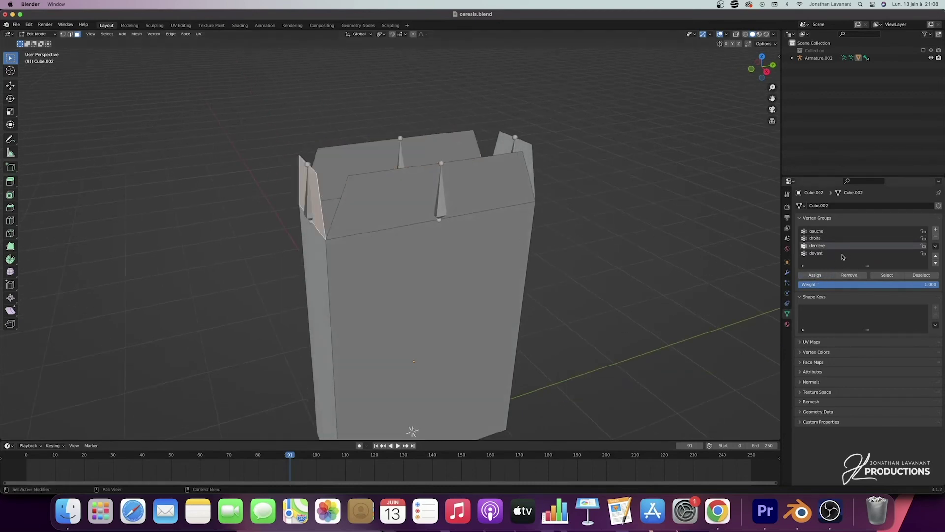
pyautogui.click(817, 231)
pyautogui.click(815, 276)
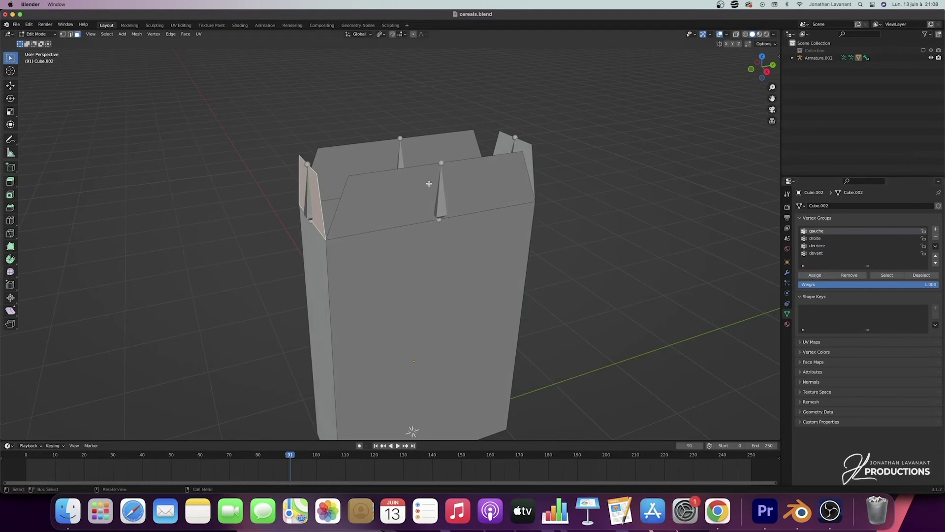
# Leave the box mesh's Edit Mode, select the armature and switch it to Pose Mode.
pyautogui.press('Tab')
pyautogui.press('Tab')
pyautogui.click(448, 198)
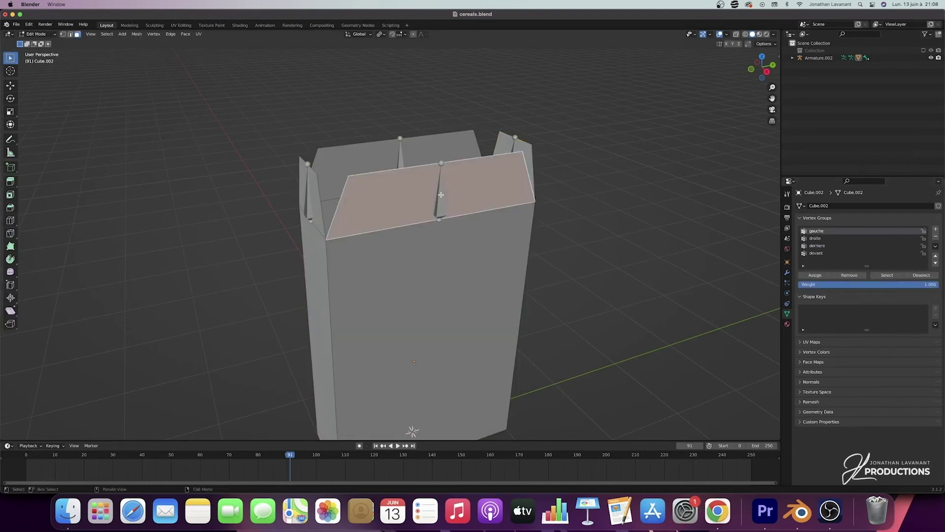
pyautogui.press('Tab')
pyautogui.click(441, 194)
pyautogui.press('Tab')
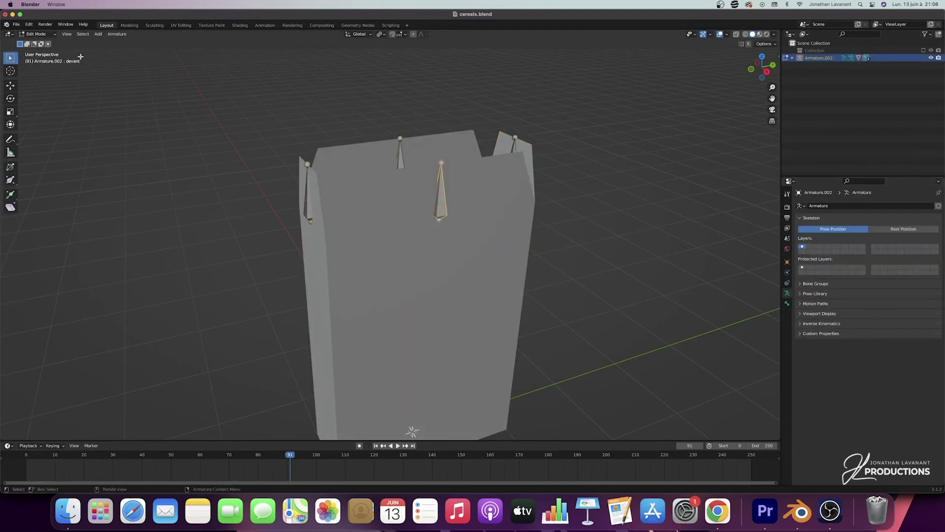
pyautogui.click(37, 34)
pyautogui.click(37, 59)
# Try rotating the devant bone around the global Y axis to test the front flap's deformation.
pyautogui.moveTo(433, 207); pyautogui.dragTo(466, 209, button='middle')
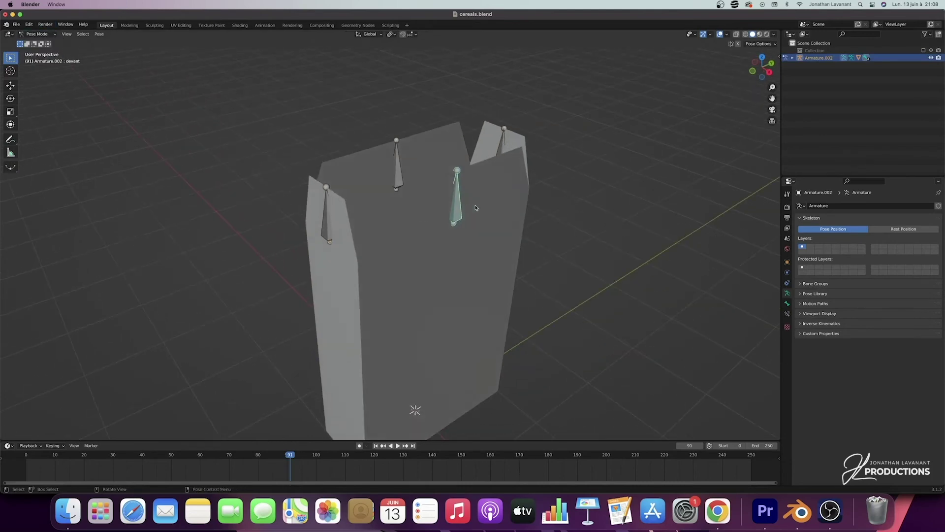
pyautogui.press('r')
pyautogui.press('Escape')
pyautogui.moveTo(459, 205); pyautogui.dragTo(461, 204, button='middle')
pyautogui.press('r')
pyautogui.press('y')
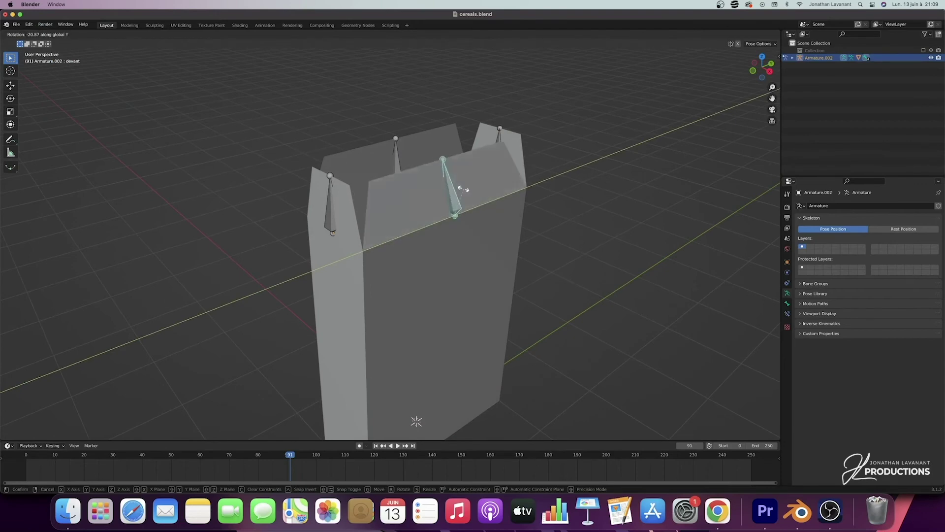
pyautogui.click(467, 193)
pyautogui.moveTo(500, 195); pyautogui.dragTo(400, 208, button='middle')
pyautogui.click(400, 208)
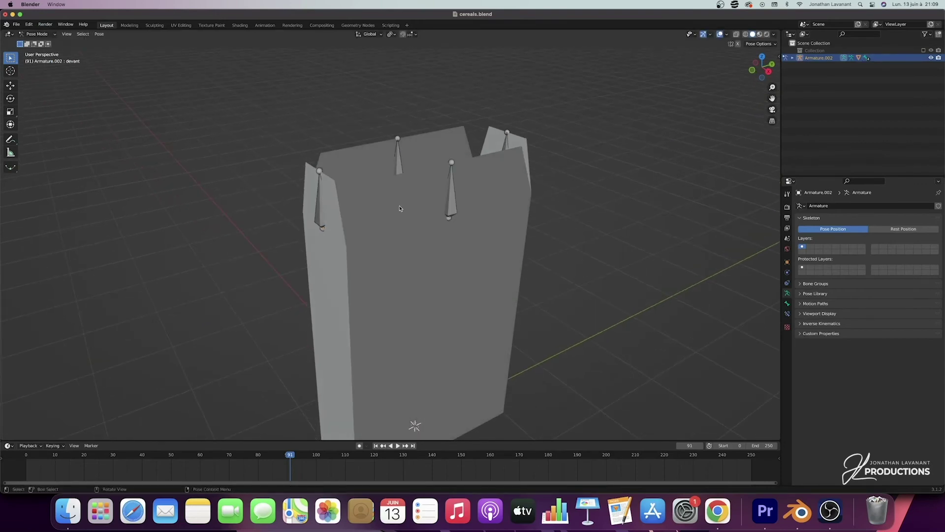
# In Object Mode, add a Solidify modifier to the box mesh with a thickness of 0.005 m.
pyautogui.click(36, 34)
pyautogui.click(34, 43)
pyautogui.click(392, 238)
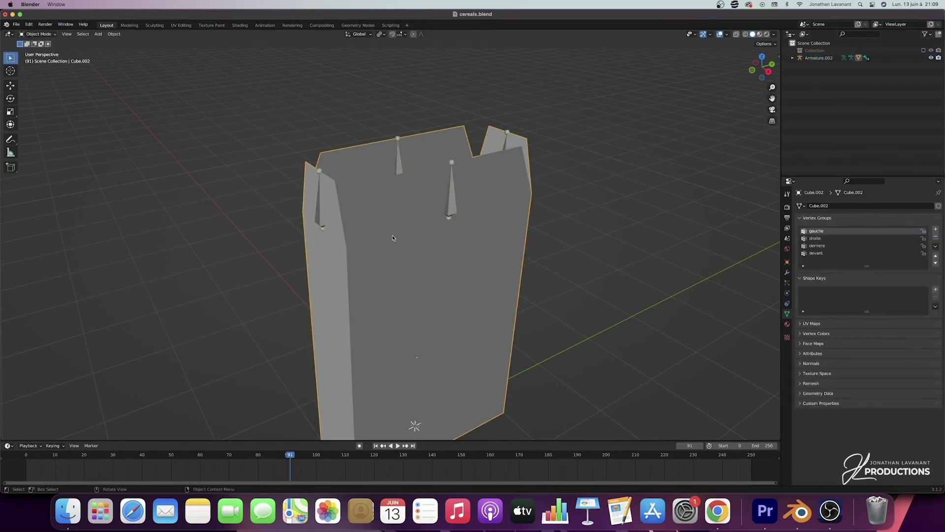
pyautogui.click(787, 272)
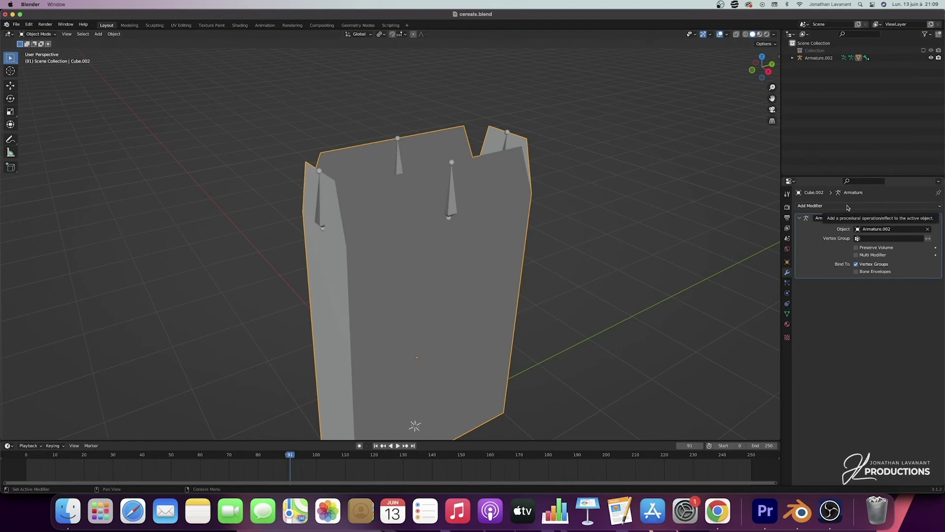
pyautogui.click(831, 206)
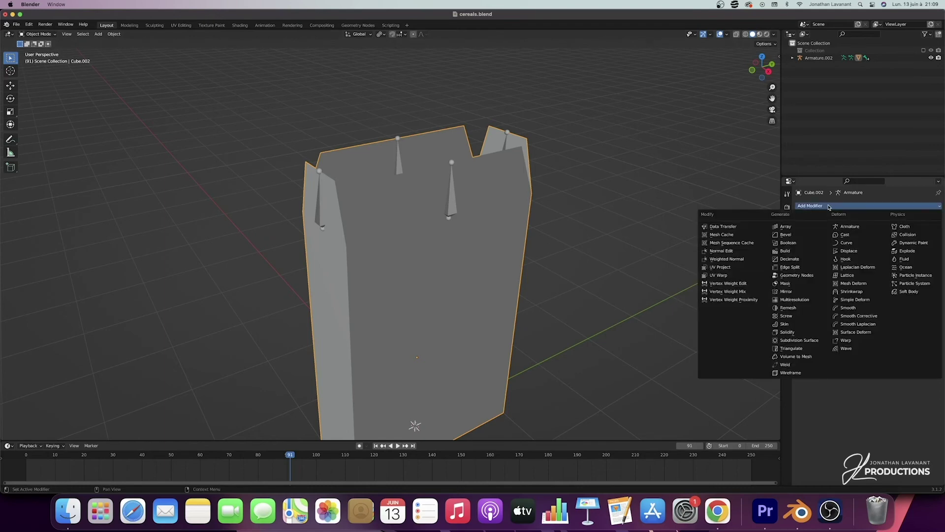
pyautogui.click(798, 334)
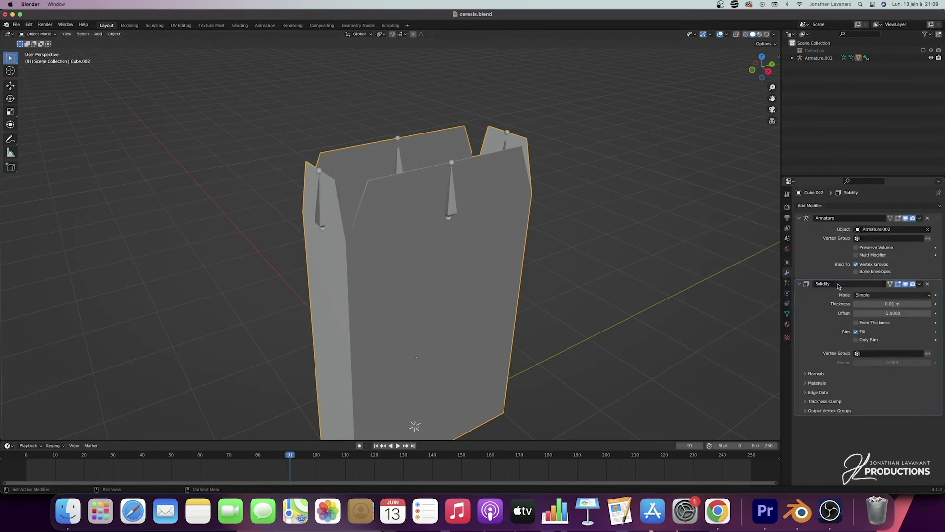
pyautogui.click(875, 305)
pyautogui.write('0.')
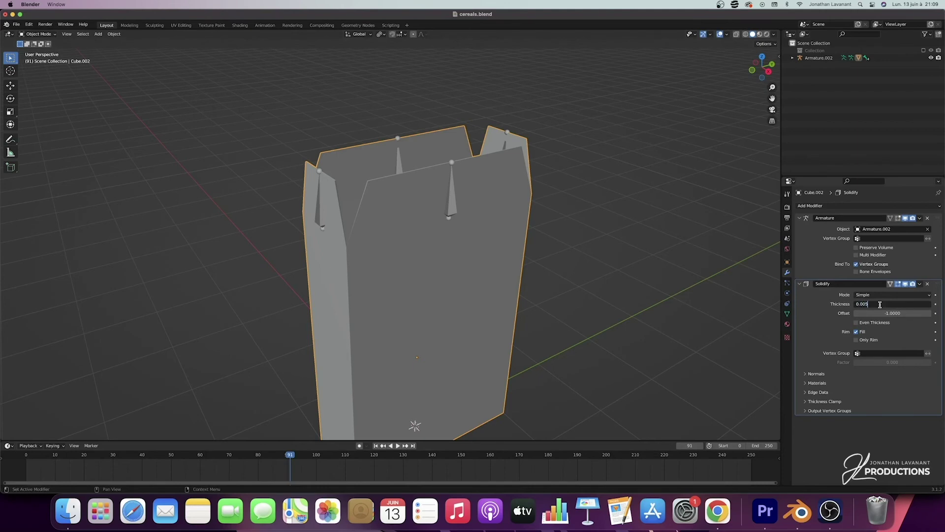
pyautogui.press('Return')
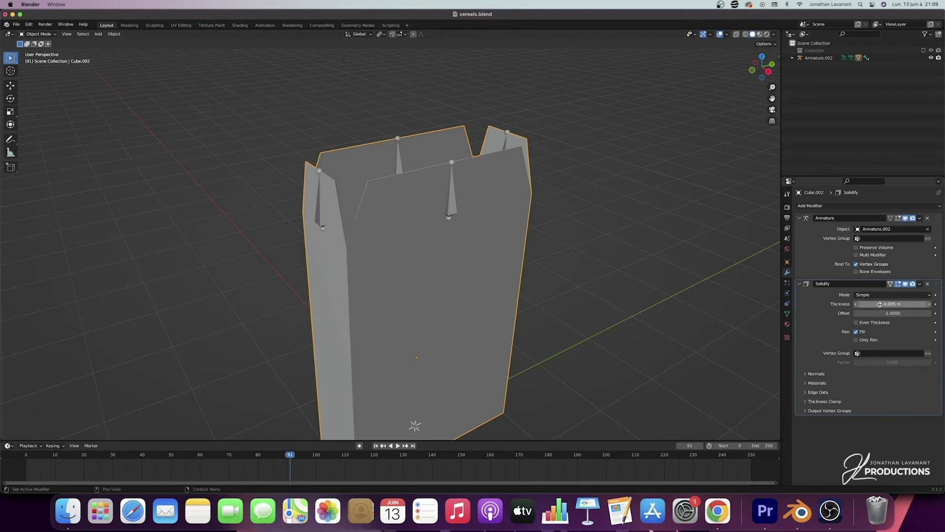
# Display the textured box in Material Preview shading and play the timeline from frame 1.
pyautogui.moveTo(385, 185); pyautogui.dragTo(498, 198, button='middle')
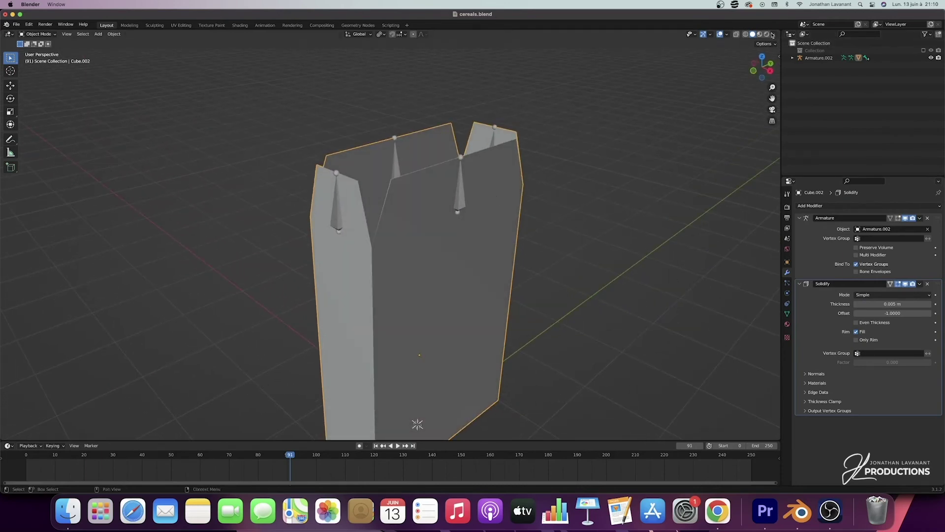
pyautogui.click(759, 34)
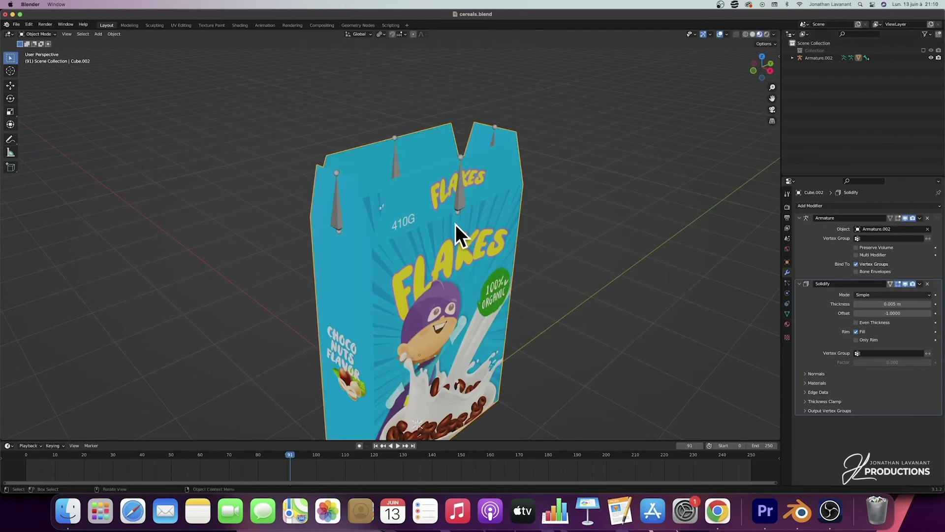
pyautogui.moveTo(456, 225); pyautogui.dragTo(487, 217, button='middle')
pyautogui.moveTo(772, 87); pyautogui.dragTo(771, 111)
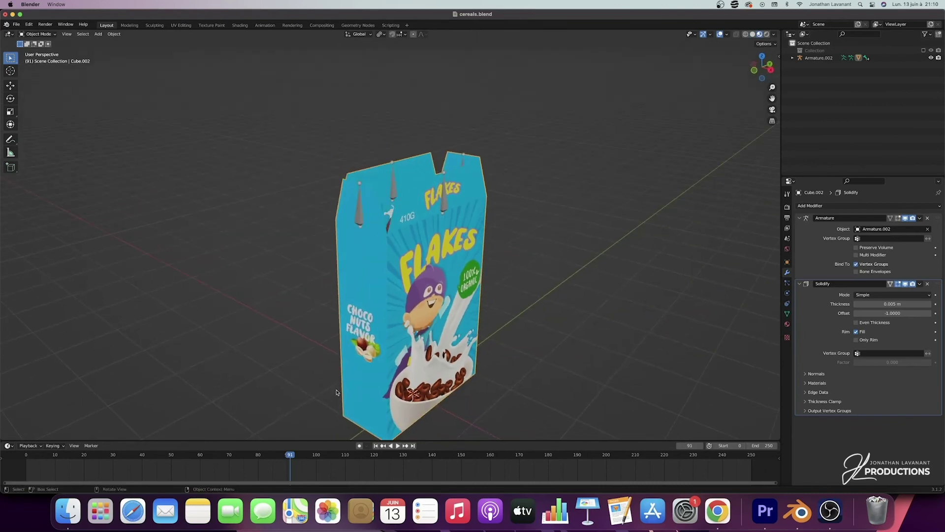
pyautogui.moveTo(181, 457); pyautogui.dragTo(28, 458)
pyautogui.press('space')
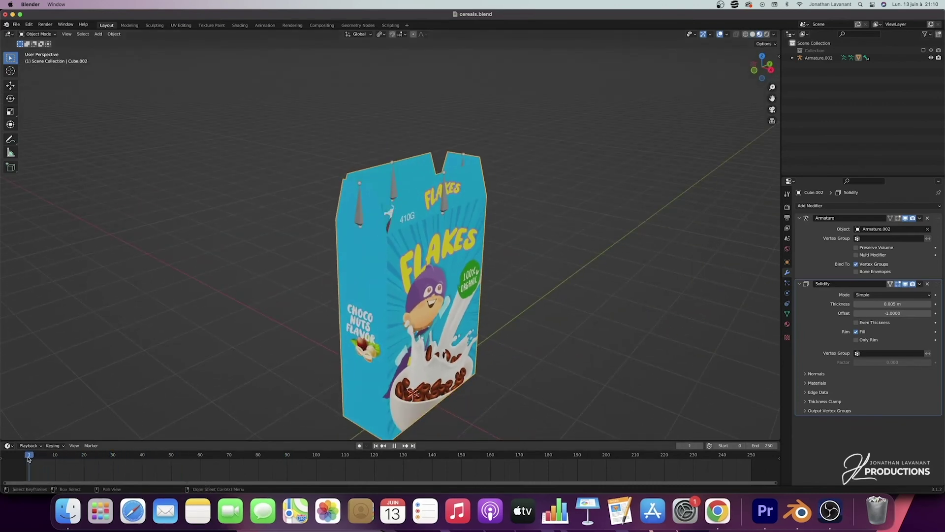
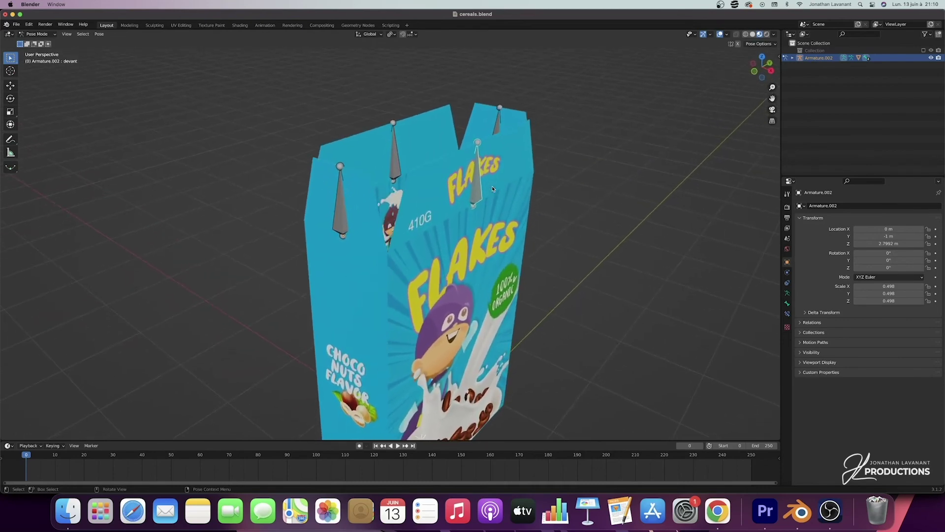
# In Pose Mode, rotate the gauche bone -90° around X to fold the narrow flap inward.
pyautogui.click(346, 192)
pyautogui.press('r')
pyautogui.press('Escape')
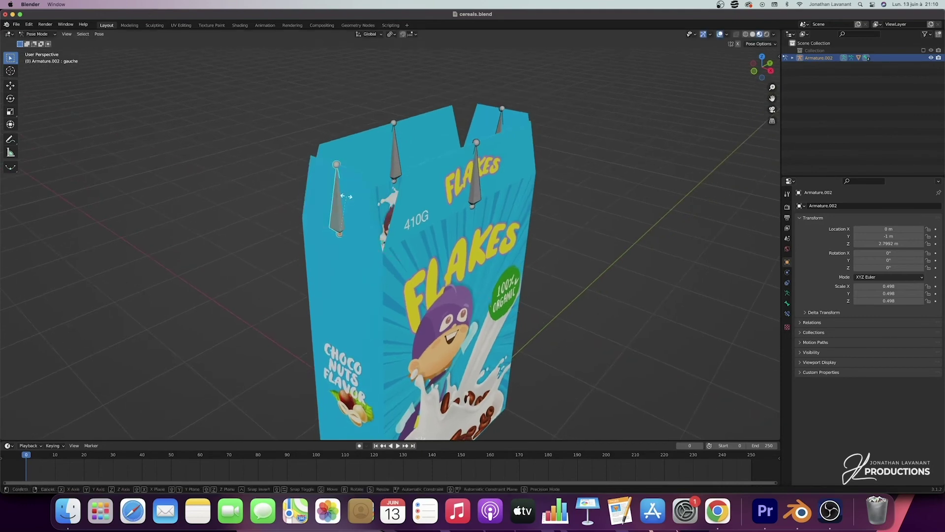
pyautogui.write('rx-90')
pyautogui.press('Return')
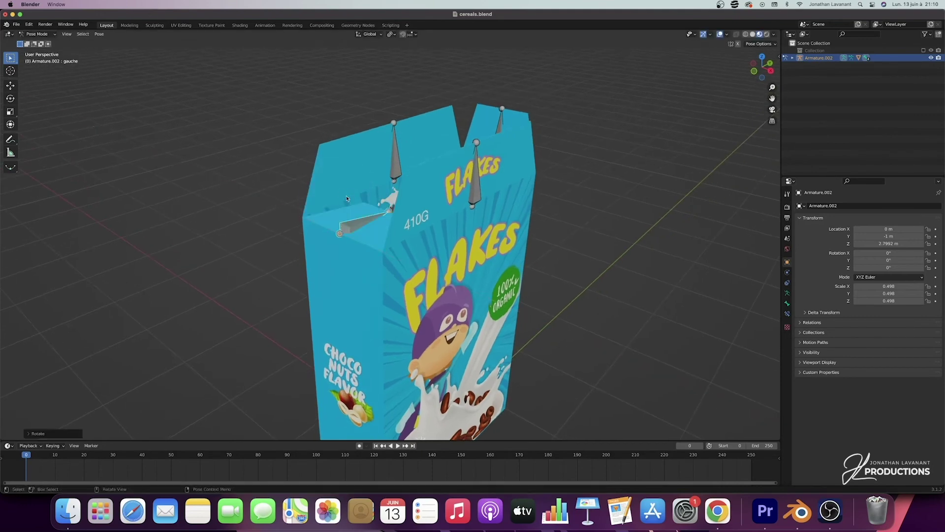
# Rotate the droite bone 90° around the global X axis to fold its narrow flap inward.
pyautogui.click(501, 122)
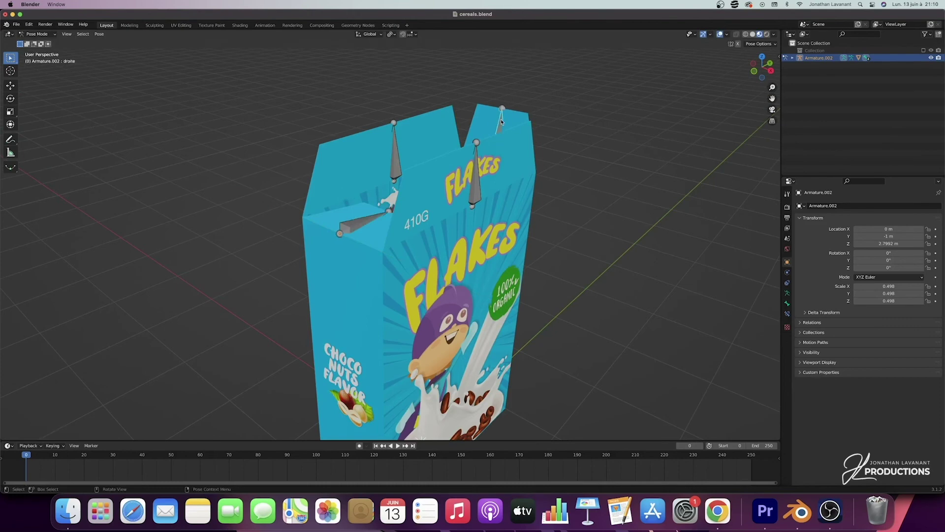
pyautogui.write('rx90')
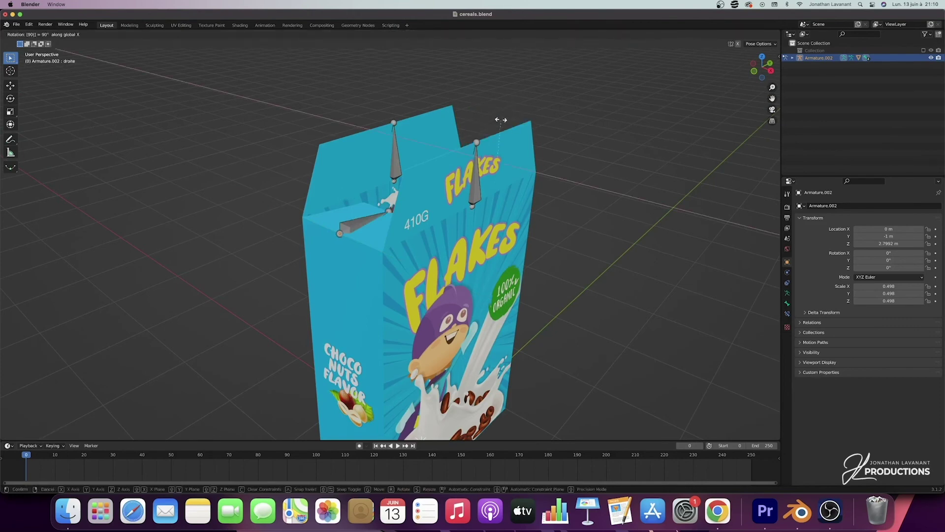
pyautogui.press('Return')
# Rotate the derriere bone 89° around the global Y axis to fold the back flap over the box opening.
pyautogui.moveTo(501, 121); pyautogui.dragTo(396, 161, button='middle')
pyautogui.click(393, 161)
pyautogui.write('r')
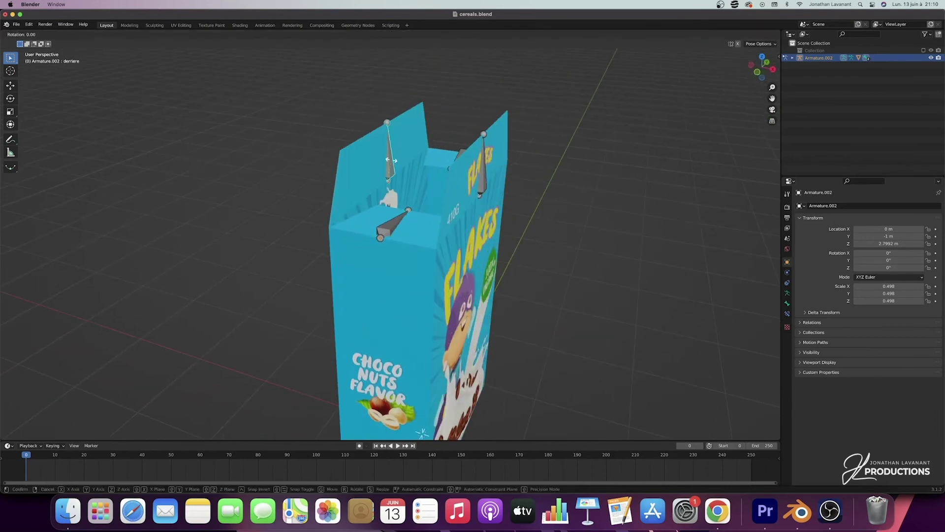
pyautogui.write('y9')
pyautogui.press('Return')
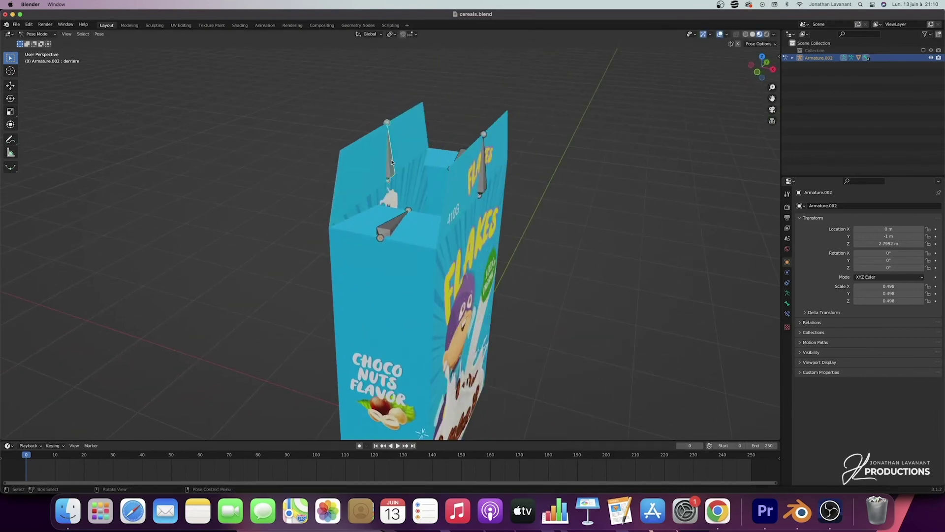
pyautogui.write('ry89')
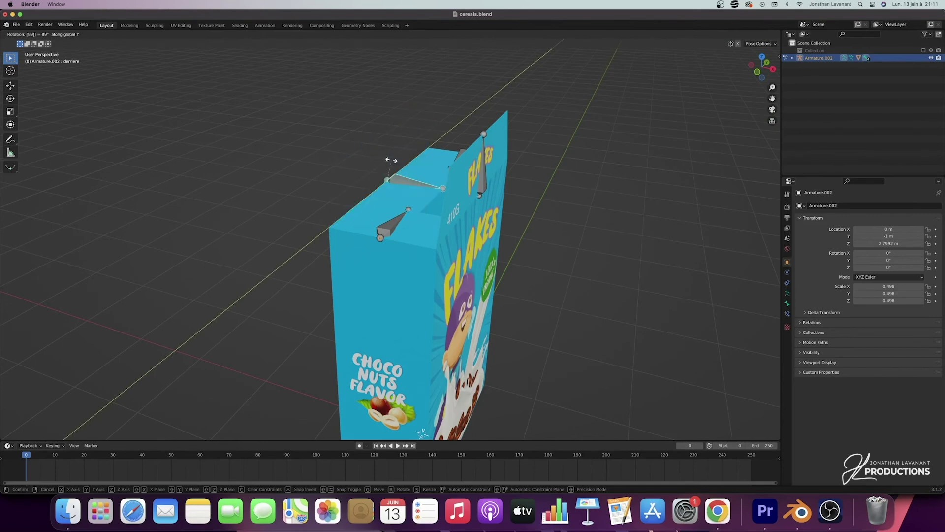
pyautogui.press('Return')
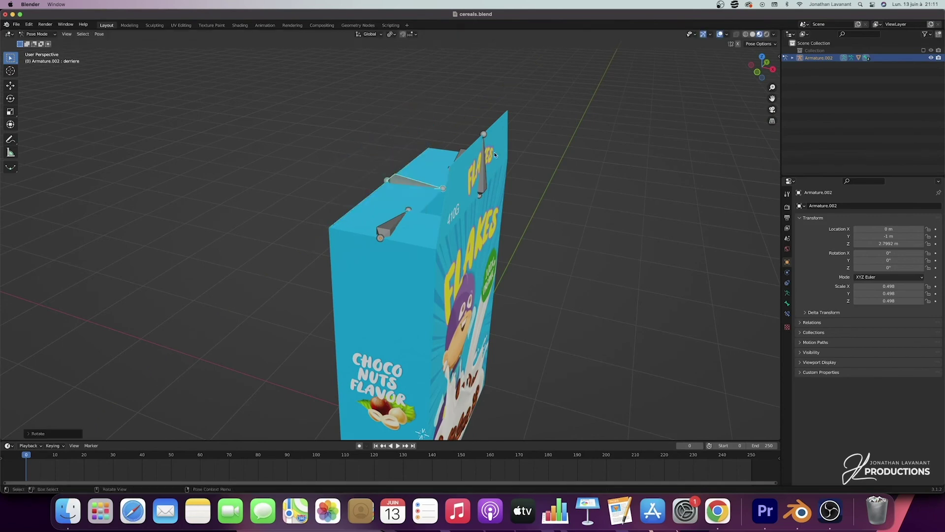
# Rotate the devant bone -88° around the global Y axis to close the front flap over the back one.
pyautogui.click(484, 163)
pyautogui.write('ry-88')
pyautogui.press('Return')
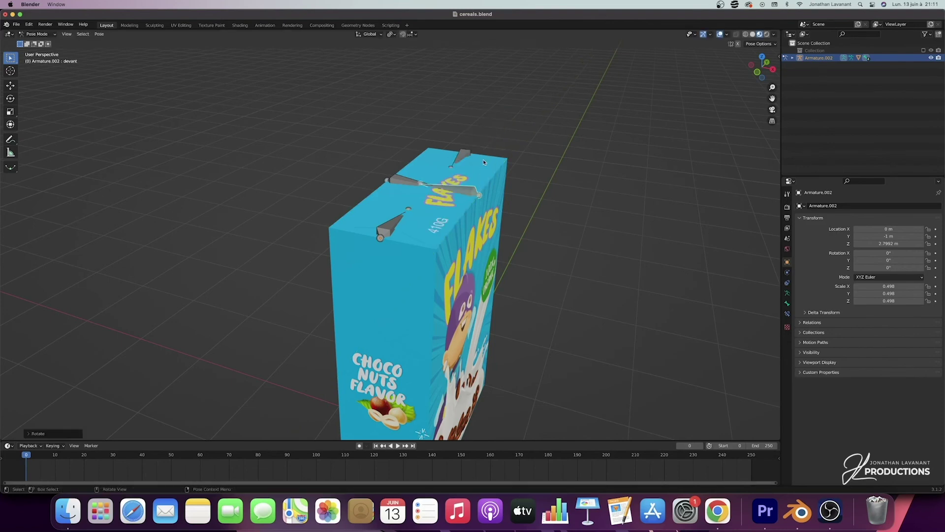
# Keyframe the folded pose of all four flap bones at frame 0 using the Rotation keying set.
pyautogui.moveTo(482, 158); pyautogui.dragTo(360, 423, button='middle')
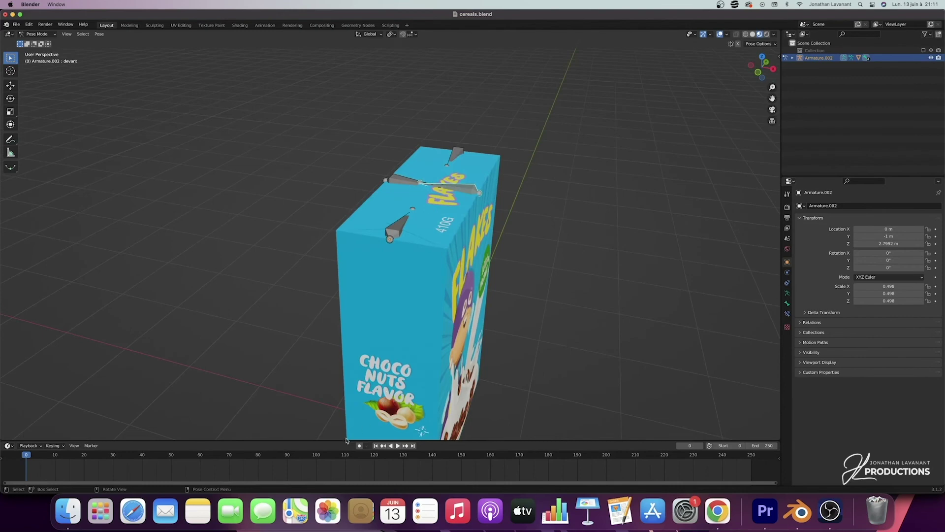
pyautogui.moveTo(339, 441); pyautogui.dragTo(340, 433)
pyautogui.moveTo(488, 142); pyautogui.dragTo(434, 194, button='middle')
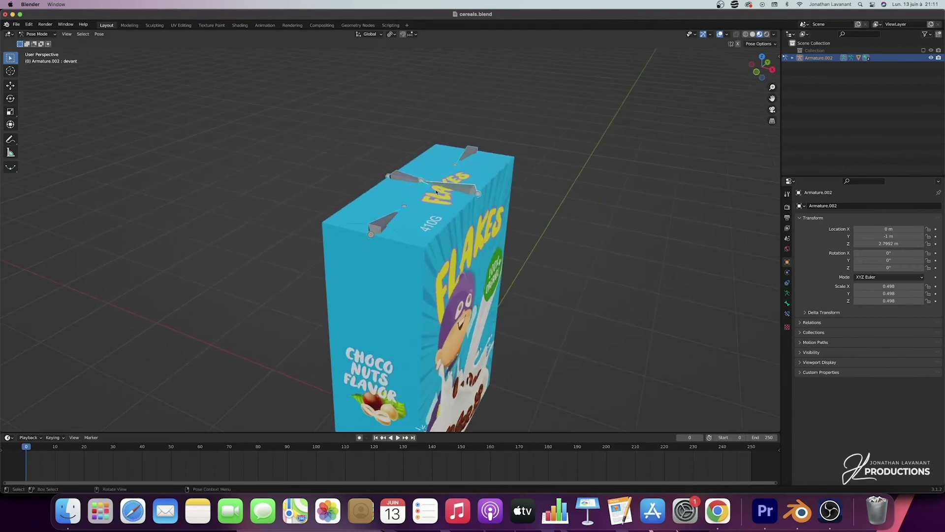
pyautogui.click(55, 438)
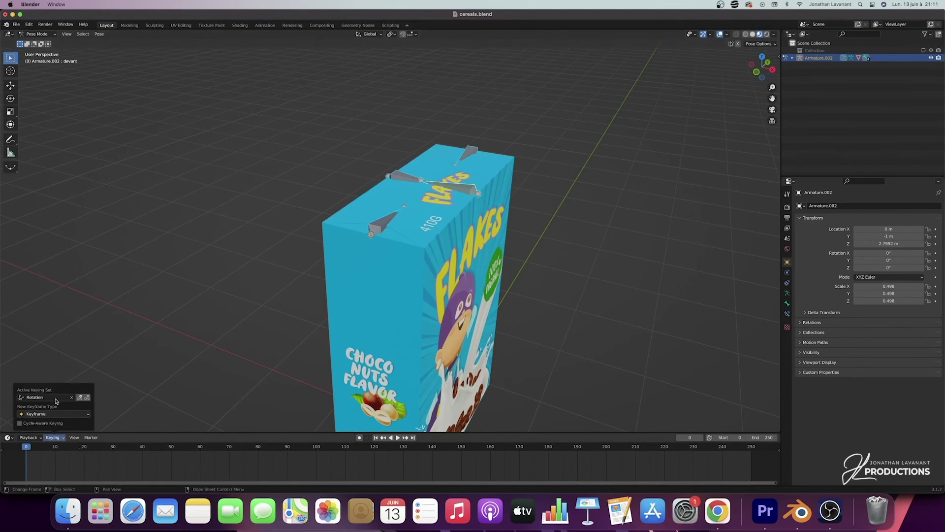
pyautogui.press('i')
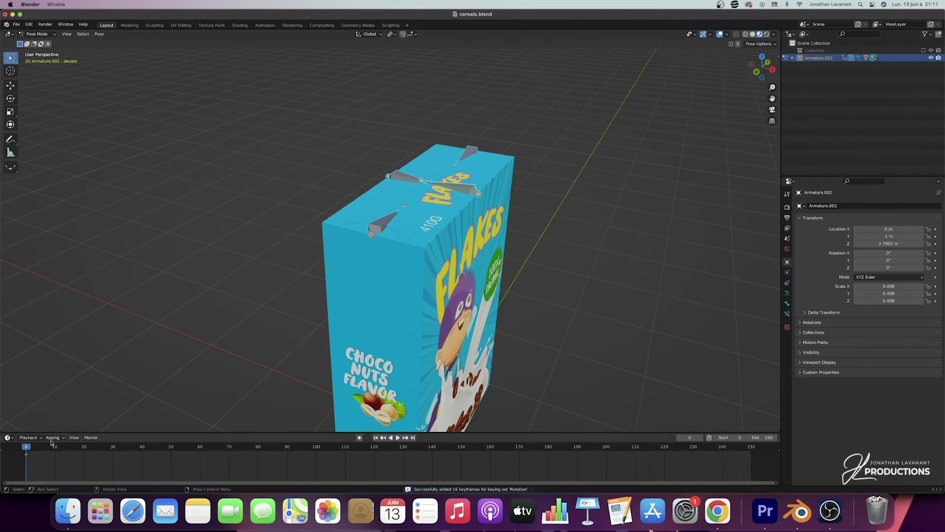
# At frame 50, rotate the devant bone 90° around the global Y axis to raise the front flap and keyframe its rotation.
pyautogui.moveTo(34, 449); pyautogui.dragTo(173, 449)
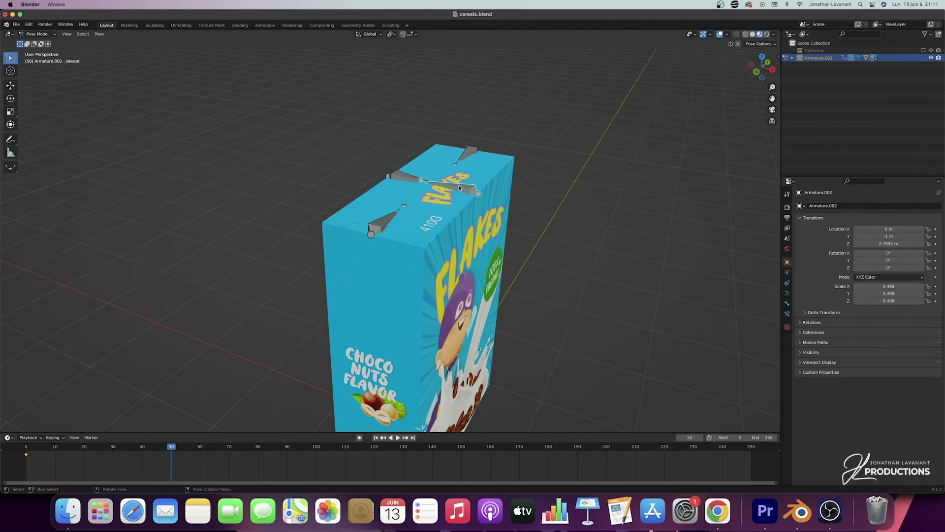
pyautogui.press('r')
pyautogui.press('y')
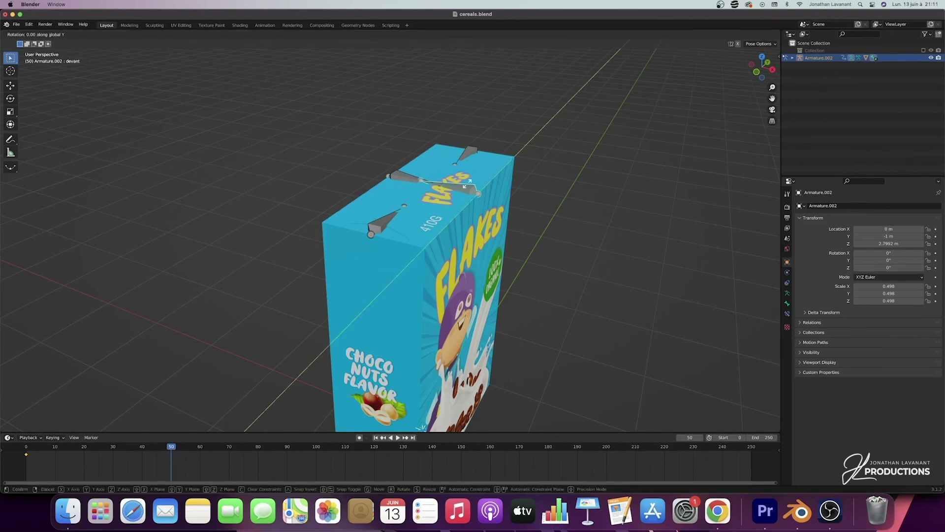
pyautogui.press('9')
pyautogui.press('0')
pyautogui.press('Return')
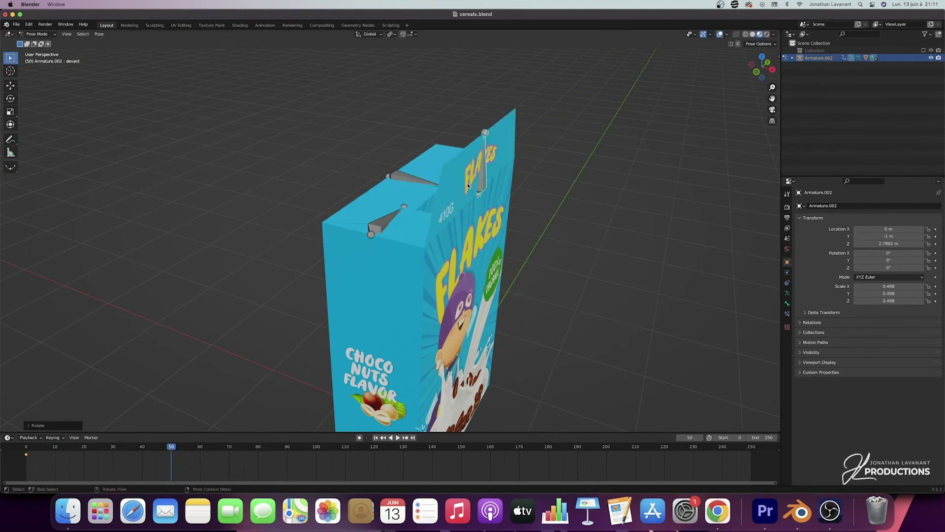
pyautogui.press('i')
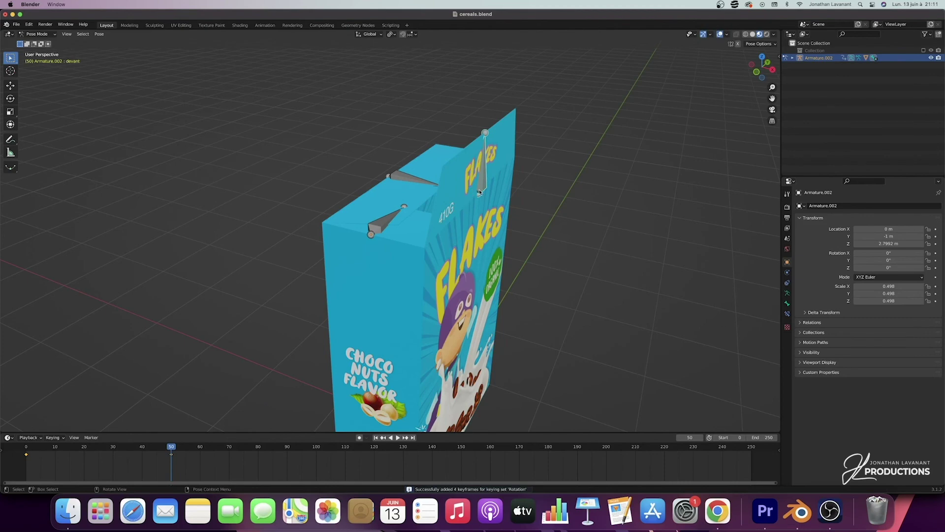
# Rotate the derriere bone back upright by 90° around the global Y axis and keyframe its rotation at frame 50.
pyautogui.moveTo(355, 403); pyautogui.dragTo(425, 181, button='middle')
pyautogui.click(425, 187)
pyautogui.hscroll(-5, 424, 190)
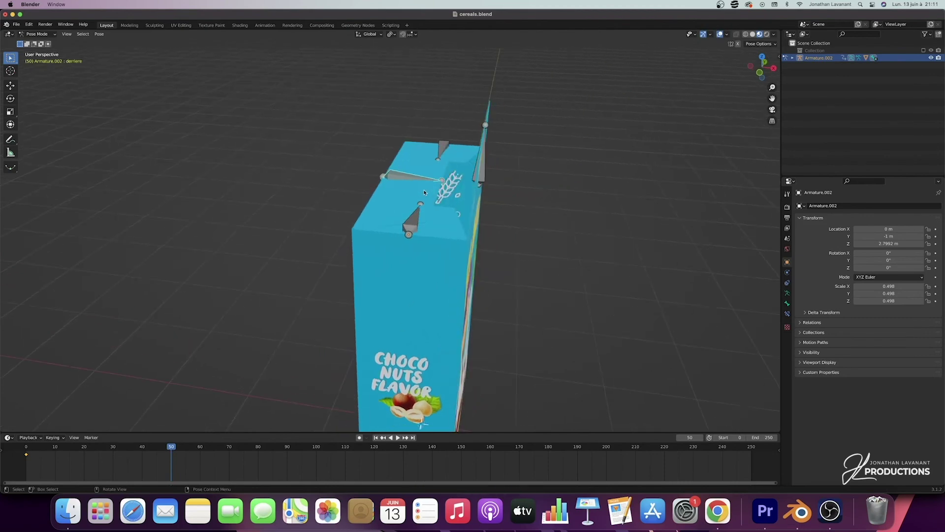
pyautogui.write('ry')
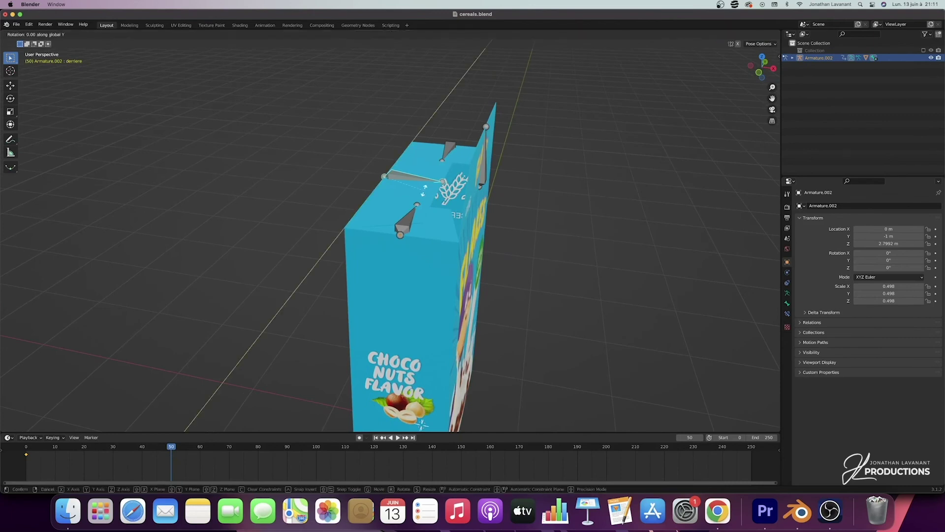
pyautogui.write('90')
pyautogui.press('Return')
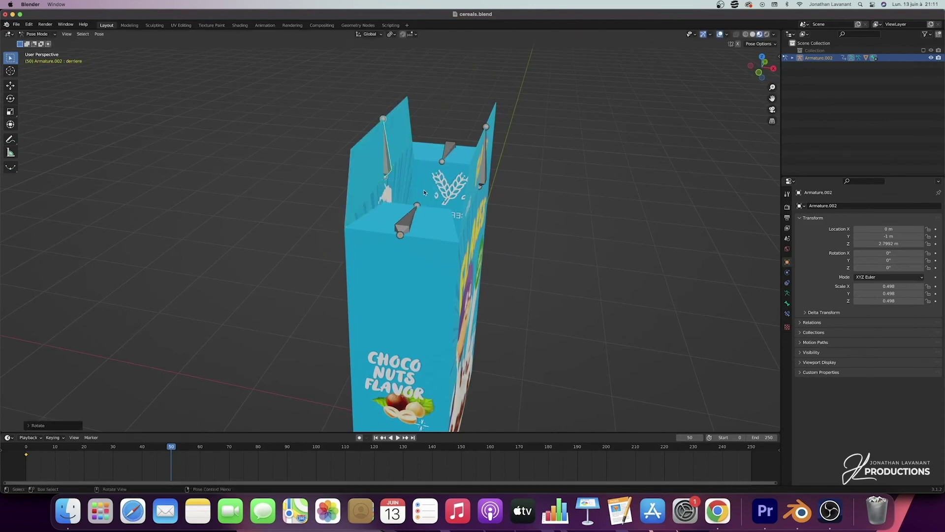
pyautogui.press('i')
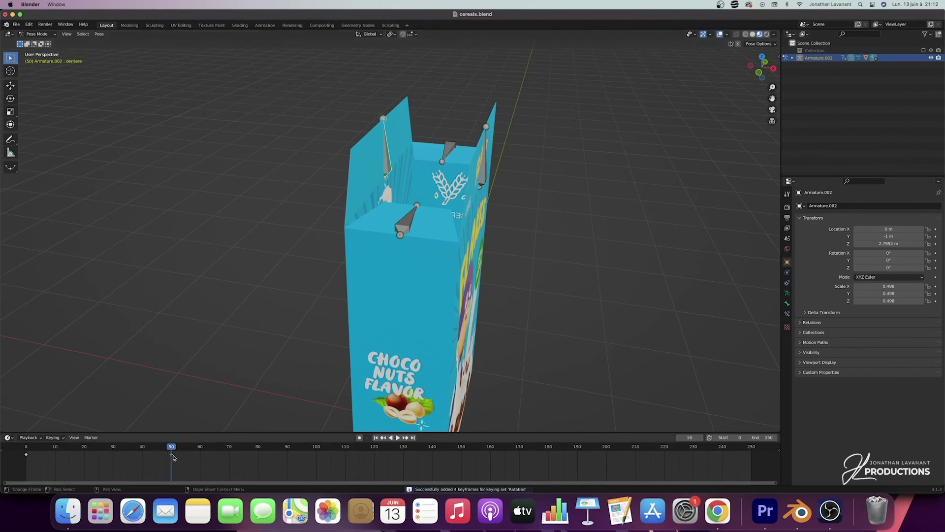
# Rotate the gauche bone 90° around the global X axis to raise its narrow flap and keyframe its rotation at frame 50.
pyautogui.moveTo(171, 456); pyautogui.dragTo(215, 455)
pyautogui.moveTo(419, 213); pyautogui.dragTo(381, 237, button='middle')
pyautogui.click(368, 216)
pyautogui.write('rx90')
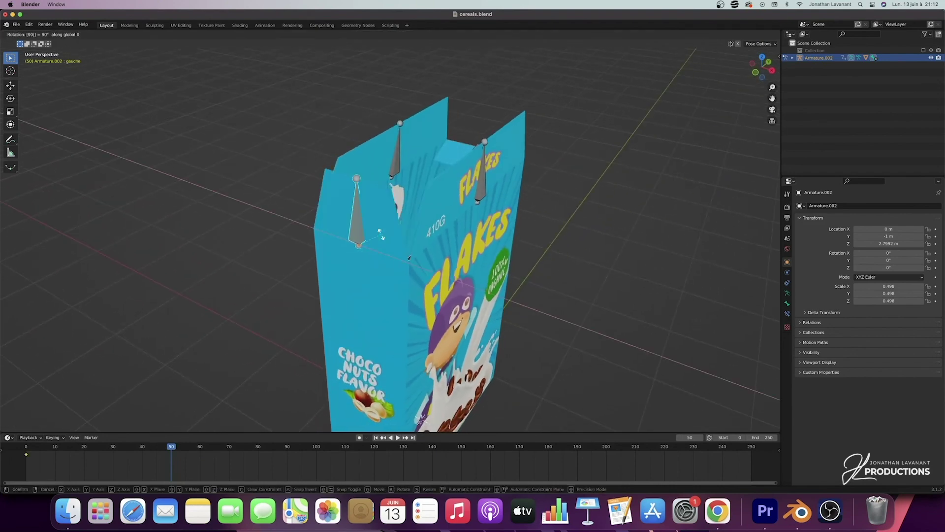
pyautogui.press('Return')
pyautogui.press('i')
# Rotate the droite bone -90° around the global X axis to open its flap and keyframe its rotation at frame 50.
pyautogui.moveTo(381, 237); pyautogui.dragTo(523, 225, button='middle')
pyautogui.click(523, 225)
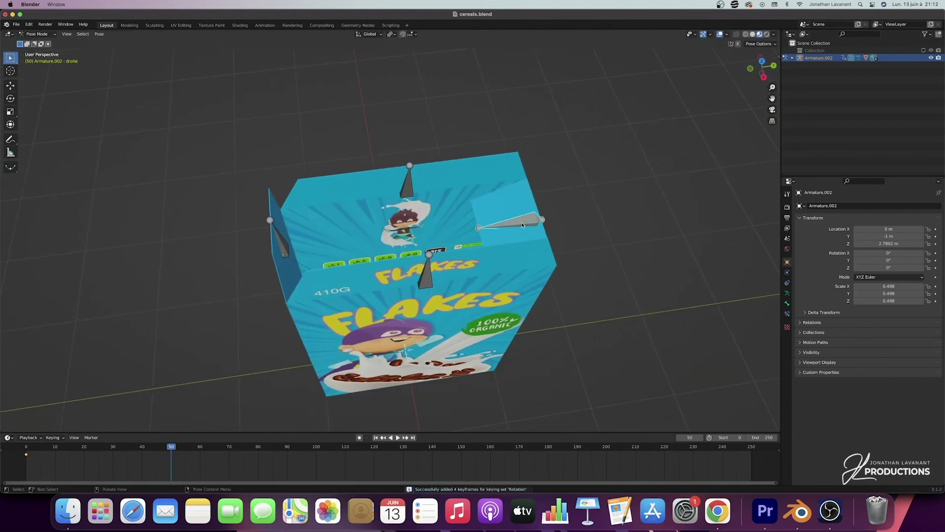
pyautogui.write('r90')
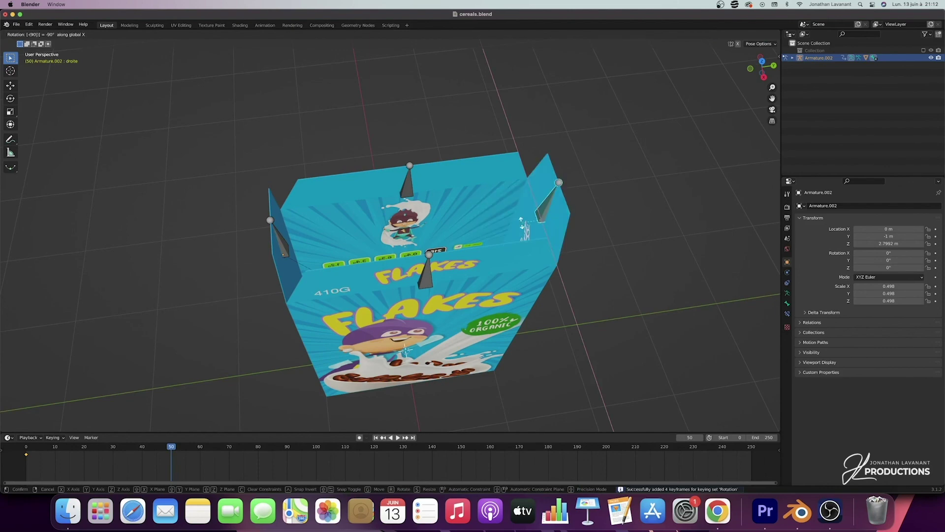
pyautogui.press('Return')
# Play the flap-opening animation from the first frame to check how the four flaps move together.
pyautogui.moveTo(523, 225); pyautogui.dragTo(306, 379, button='middle')
pyautogui.hotkey('shift', 'Left')
pyautogui.press('space')
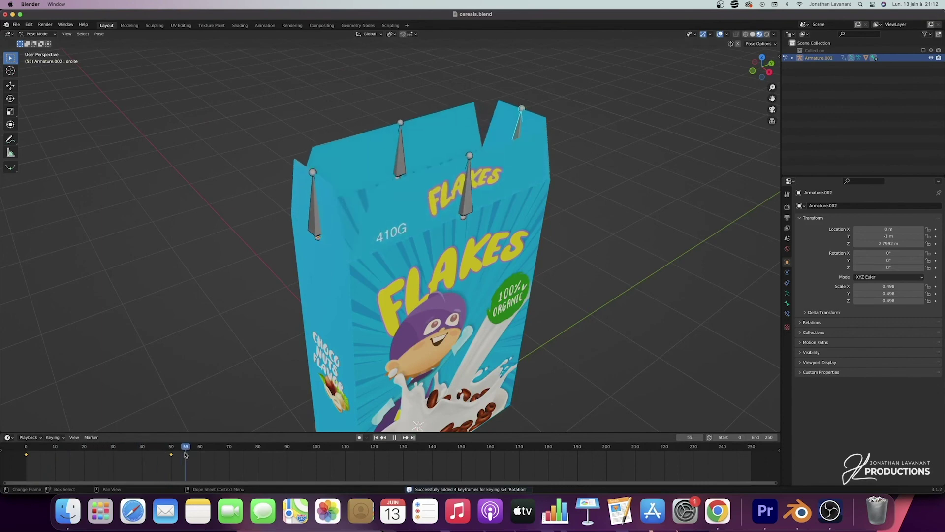
pyautogui.moveTo(172, 455); pyautogui.dragTo(58, 457)
pyautogui.press('space')
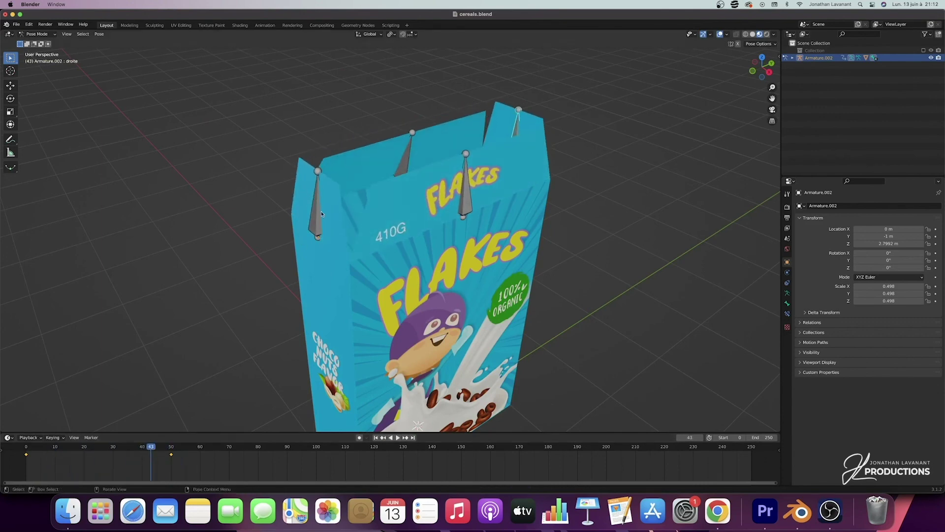
# Delay the narrow flaps by moving the rotation keyframes of the gauche and droite bones to frames 30 and 90.
pyautogui.click(315, 215)
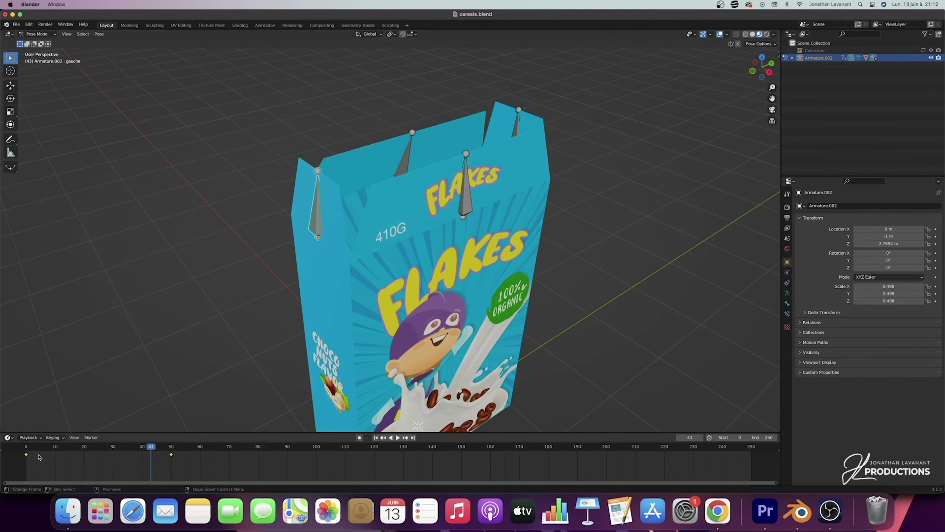
pyautogui.moveTo(27, 455); pyautogui.dragTo(287, 453)
pyautogui.click(513, 127)
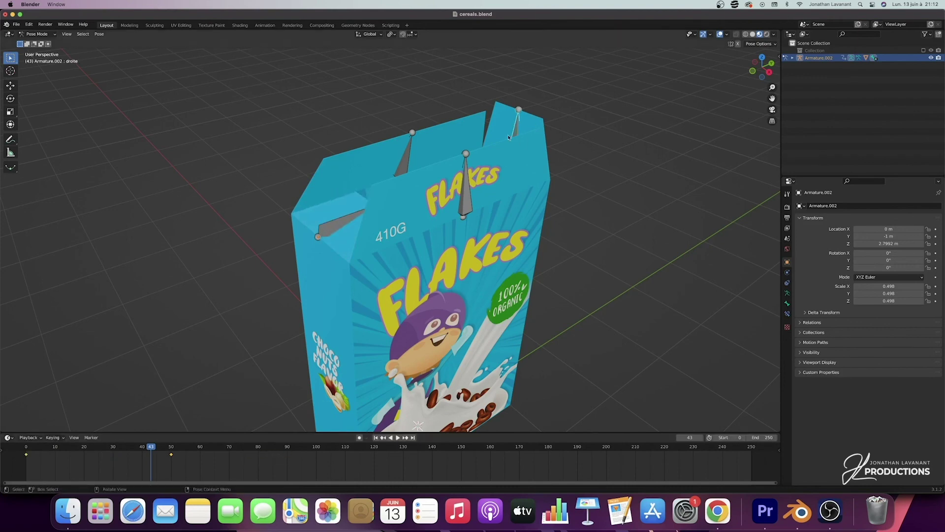
pyautogui.moveTo(26, 454); pyautogui.dragTo(113, 454)
pyautogui.moveTo(172, 454); pyautogui.dragTo(26, 458)
# Play the animation to check the staggered opening of the flaps, then return to frame 0.
pyautogui.moveTo(414, 334); pyautogui.dragTo(431, 340, button='middle')
pyautogui.press('space')
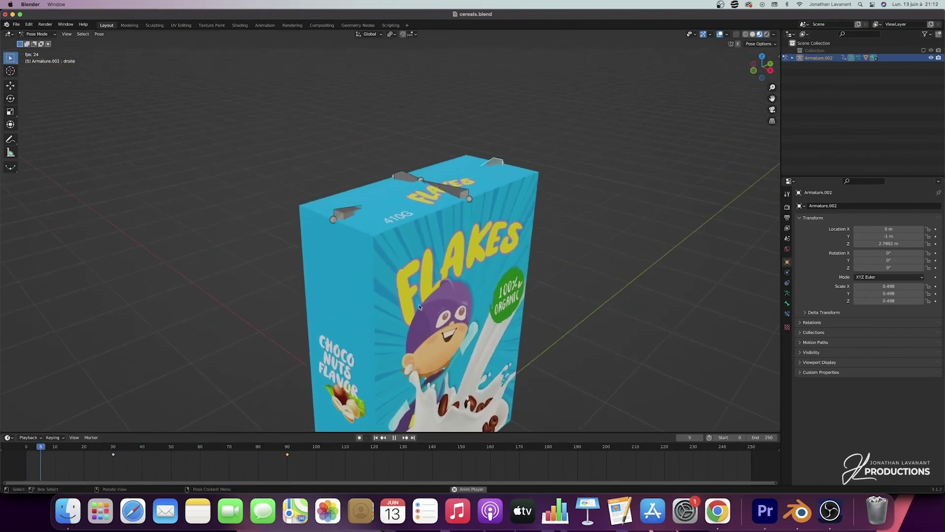
pyautogui.moveTo(426, 388); pyautogui.dragTo(407, 262, button='middle')
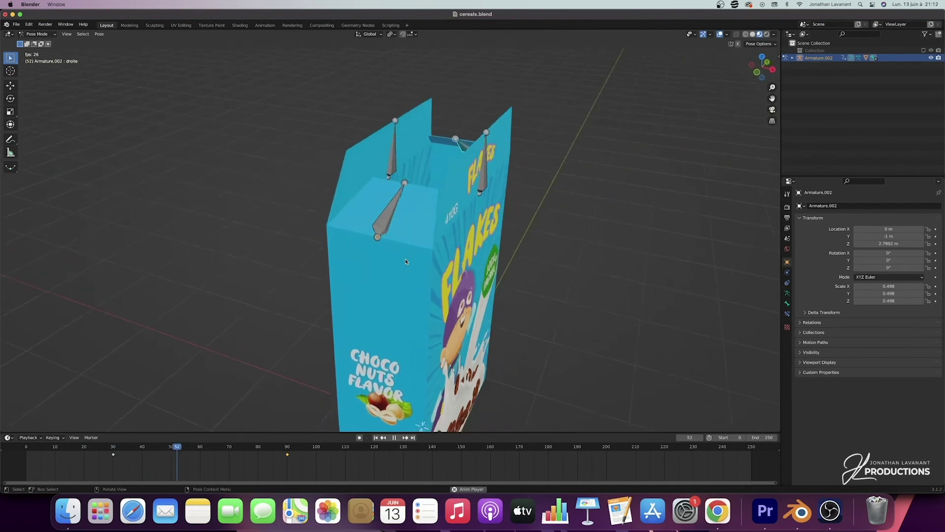
pyautogui.press('space')
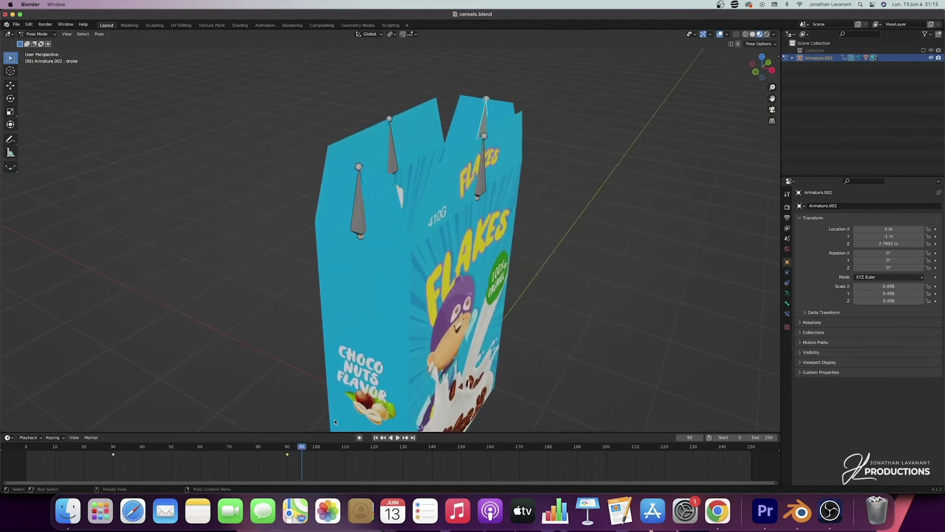
pyautogui.click(46, 448)
pyautogui.moveTo(65, 447); pyautogui.dragTo(19, 439)
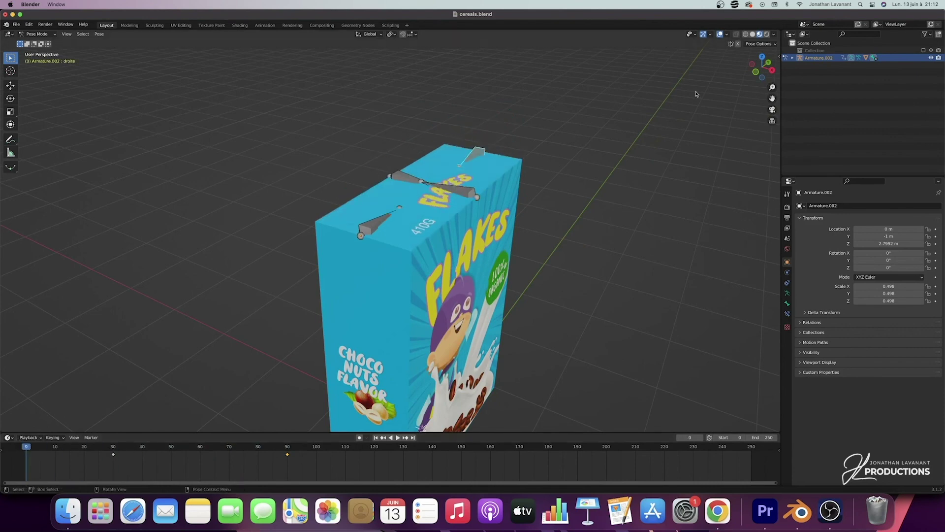
# View the whole cereal box from a distance and replay the opening animation to review the final result.
pyautogui.moveTo(772, 87); pyautogui.dragTo(607, 210)
pyautogui.moveTo(607, 211); pyautogui.dragTo(696, 139, button='middle')
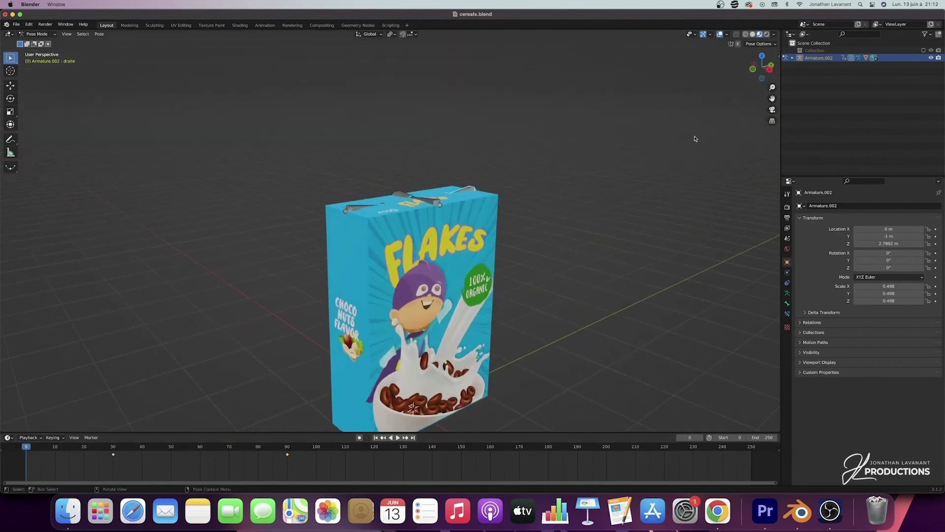
pyautogui.moveTo(772, 79); pyautogui.dragTo(755, 61)
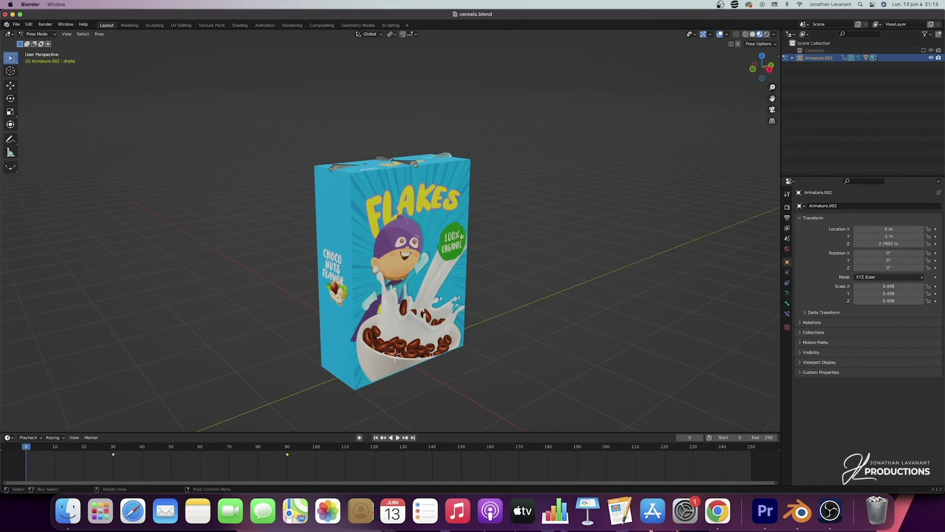
pyautogui.moveTo(762, 68); pyautogui.dragTo(588, 184)
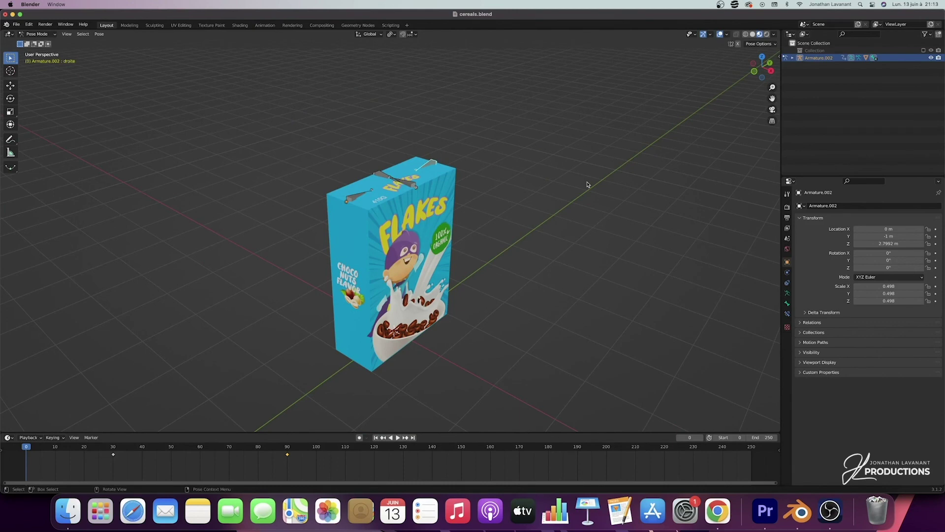
pyautogui.press('space')
pyautogui.moveTo(161, 455); pyautogui.dragTo(211, 456)
pyautogui.press('Escape')
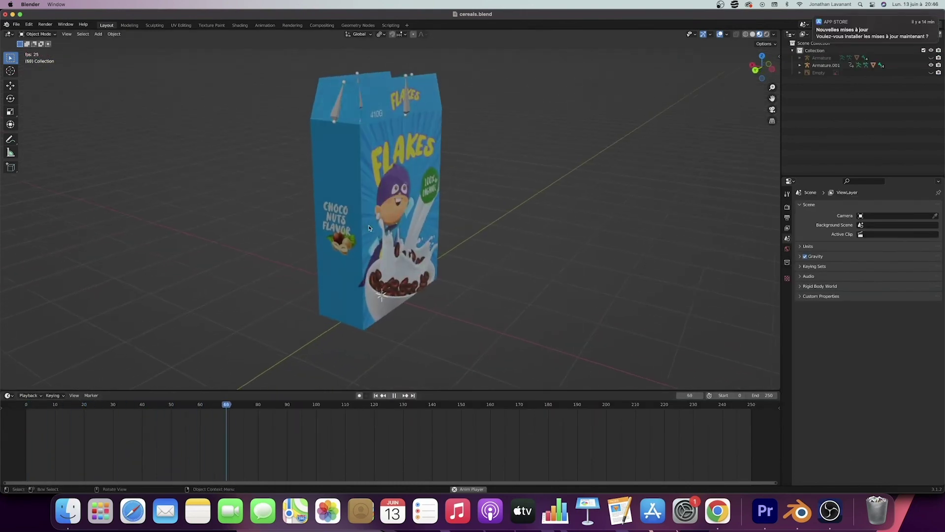
pyautogui.click(394, 395)
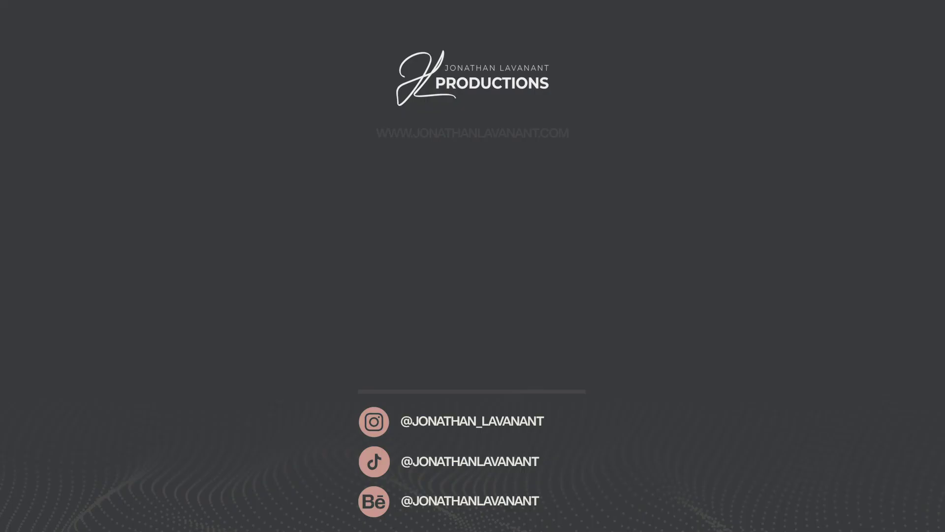